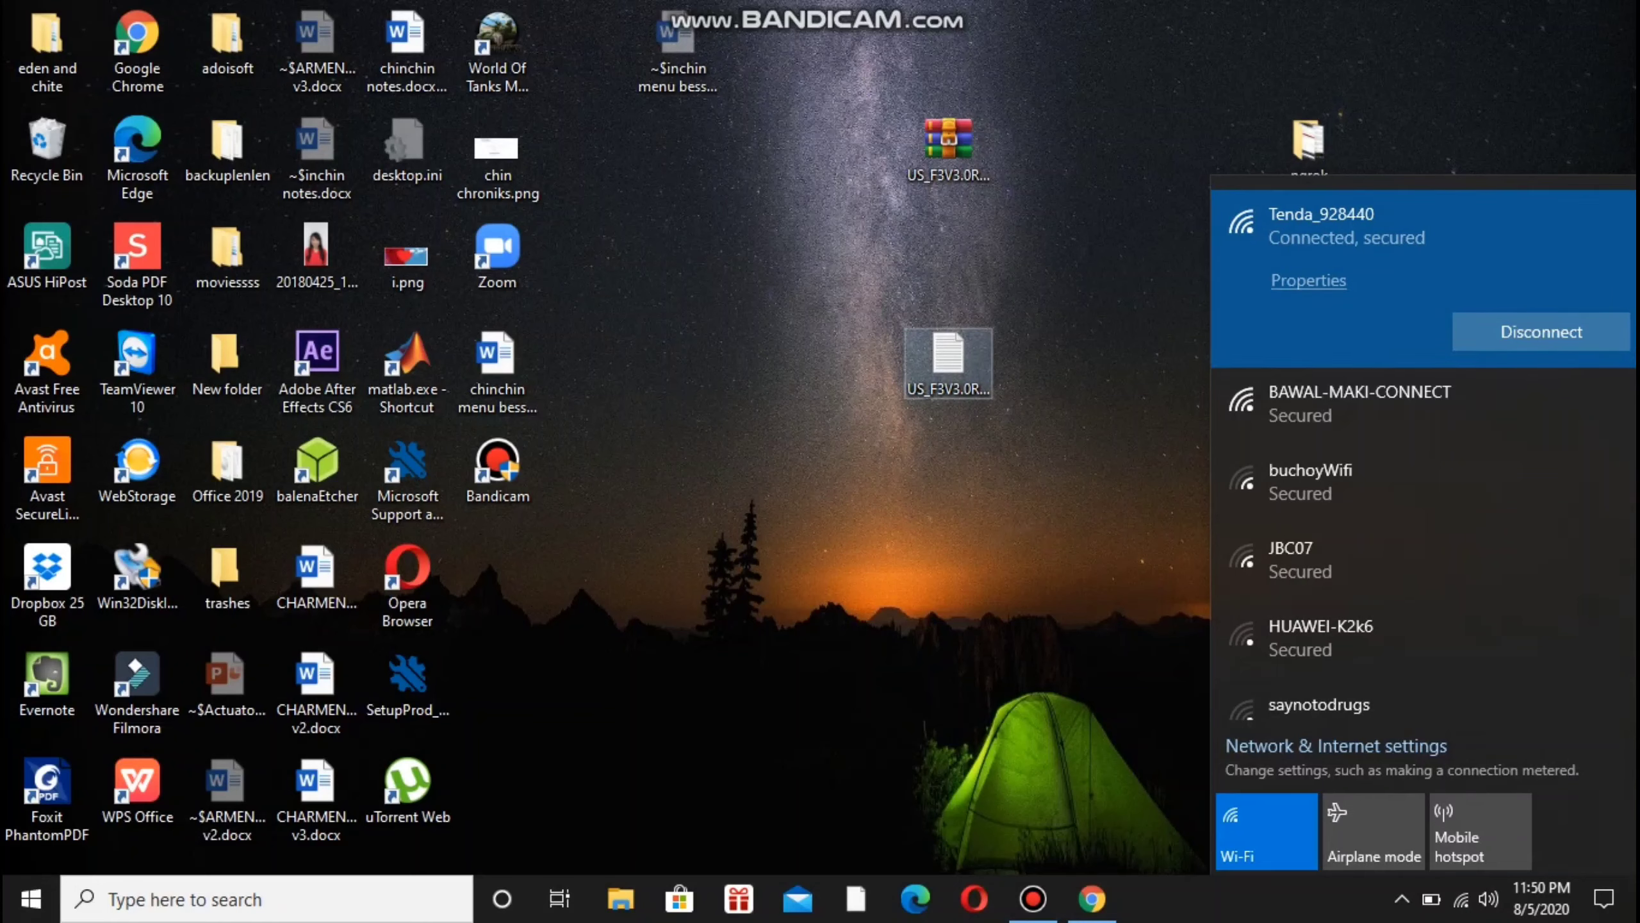
Switch to Chrome, load the router login page at 192.168.0.1, and maximize the browser window.
click(1091, 898)
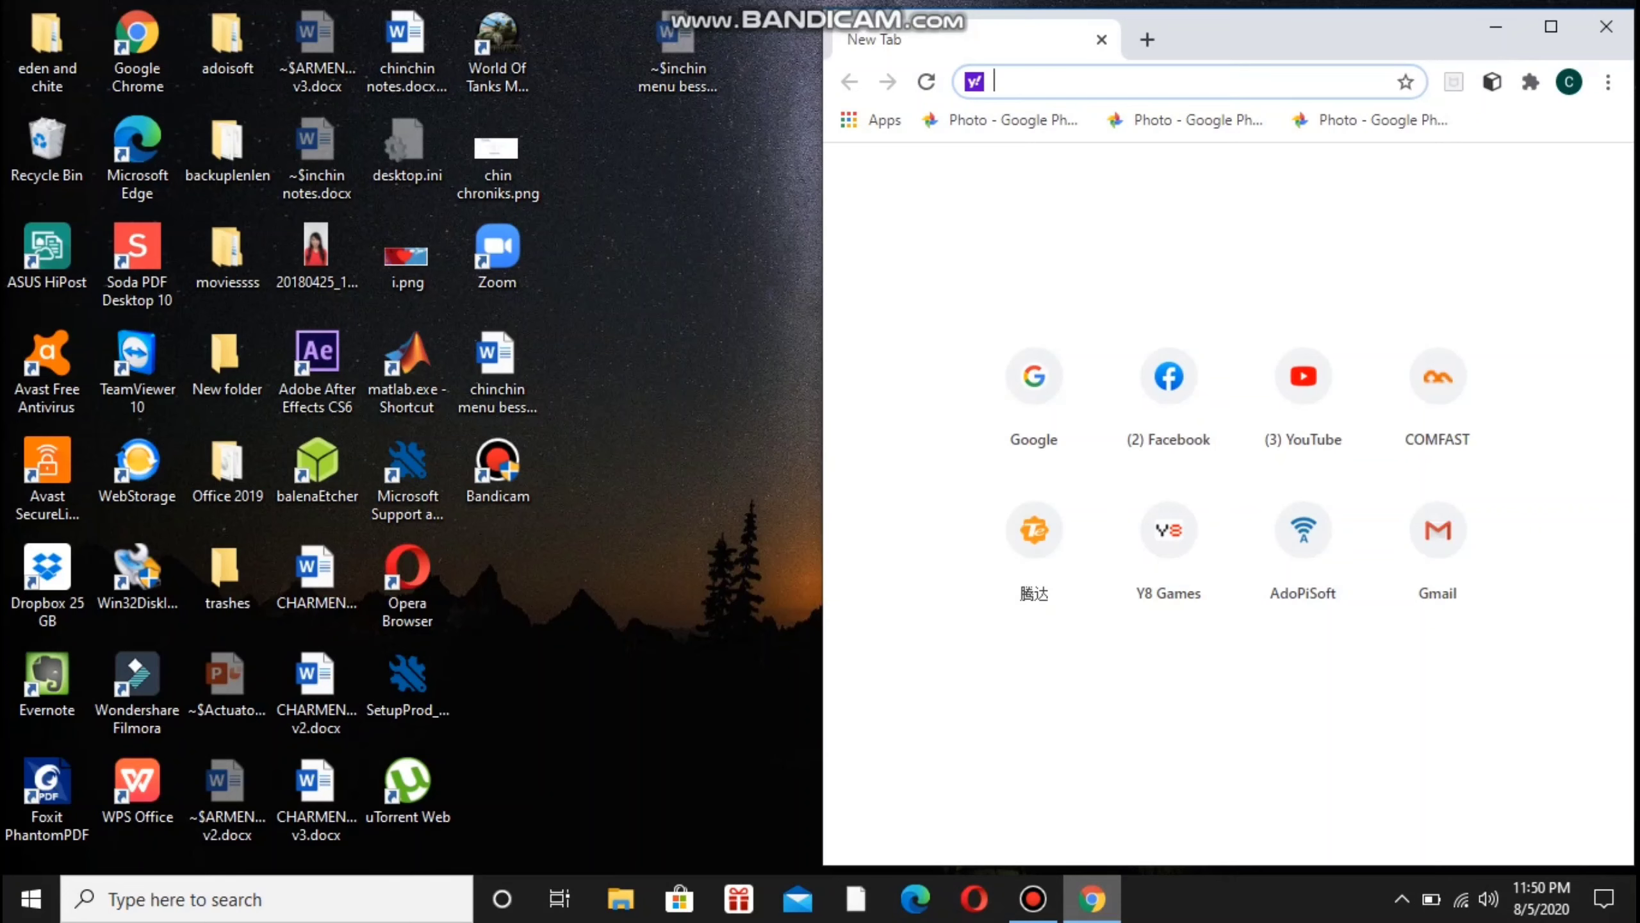
text(192.1)
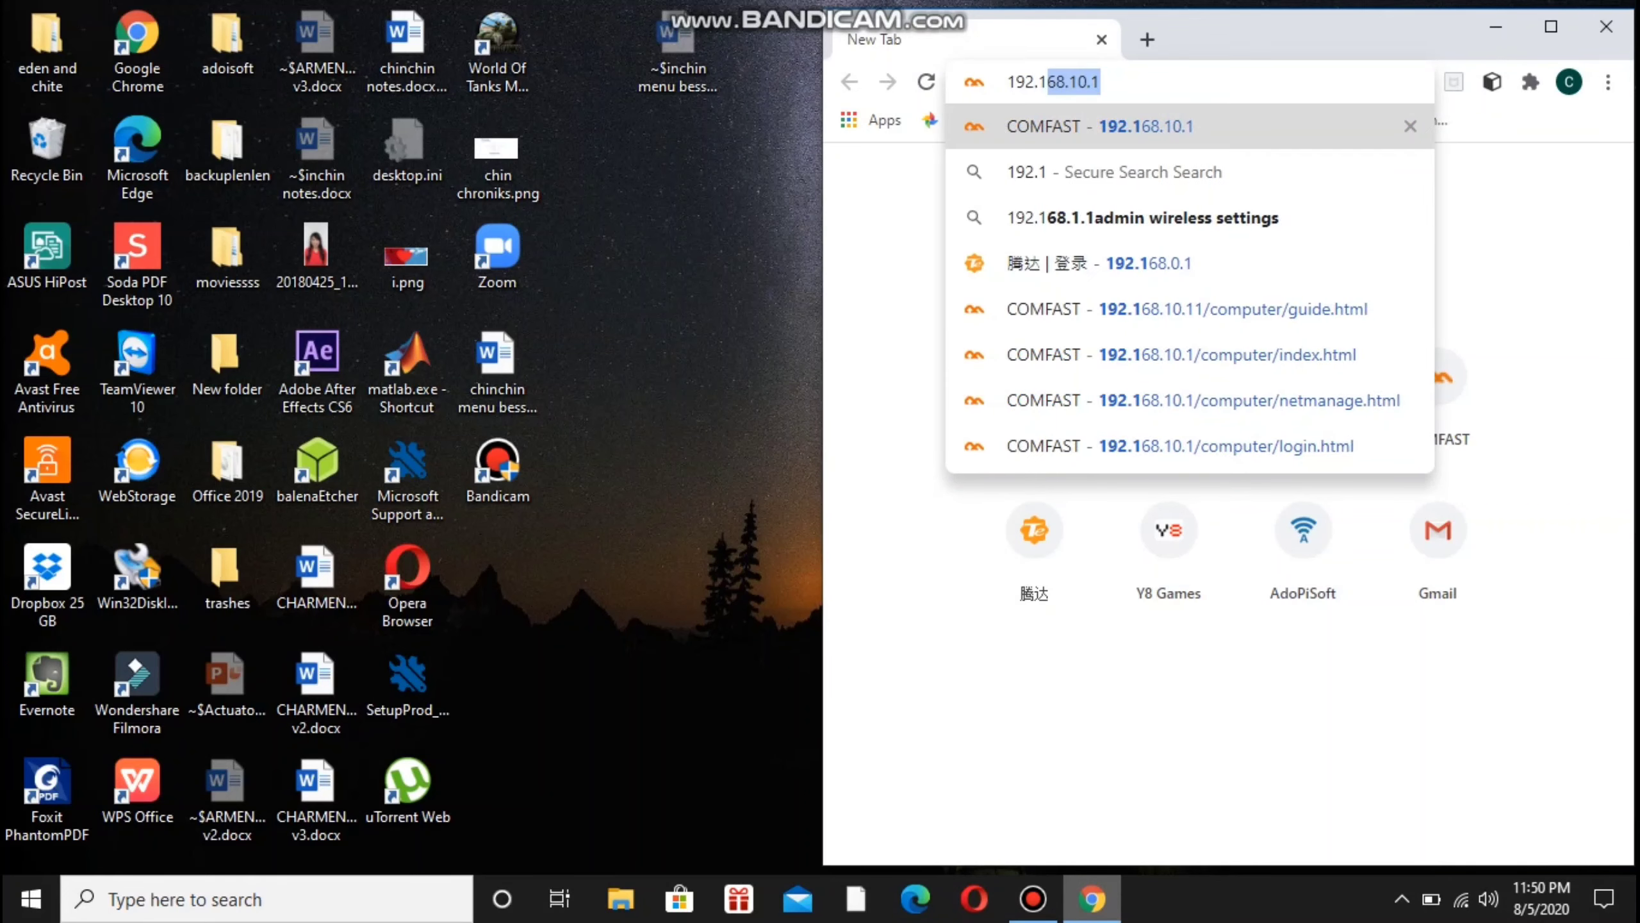
text(68.0.1)
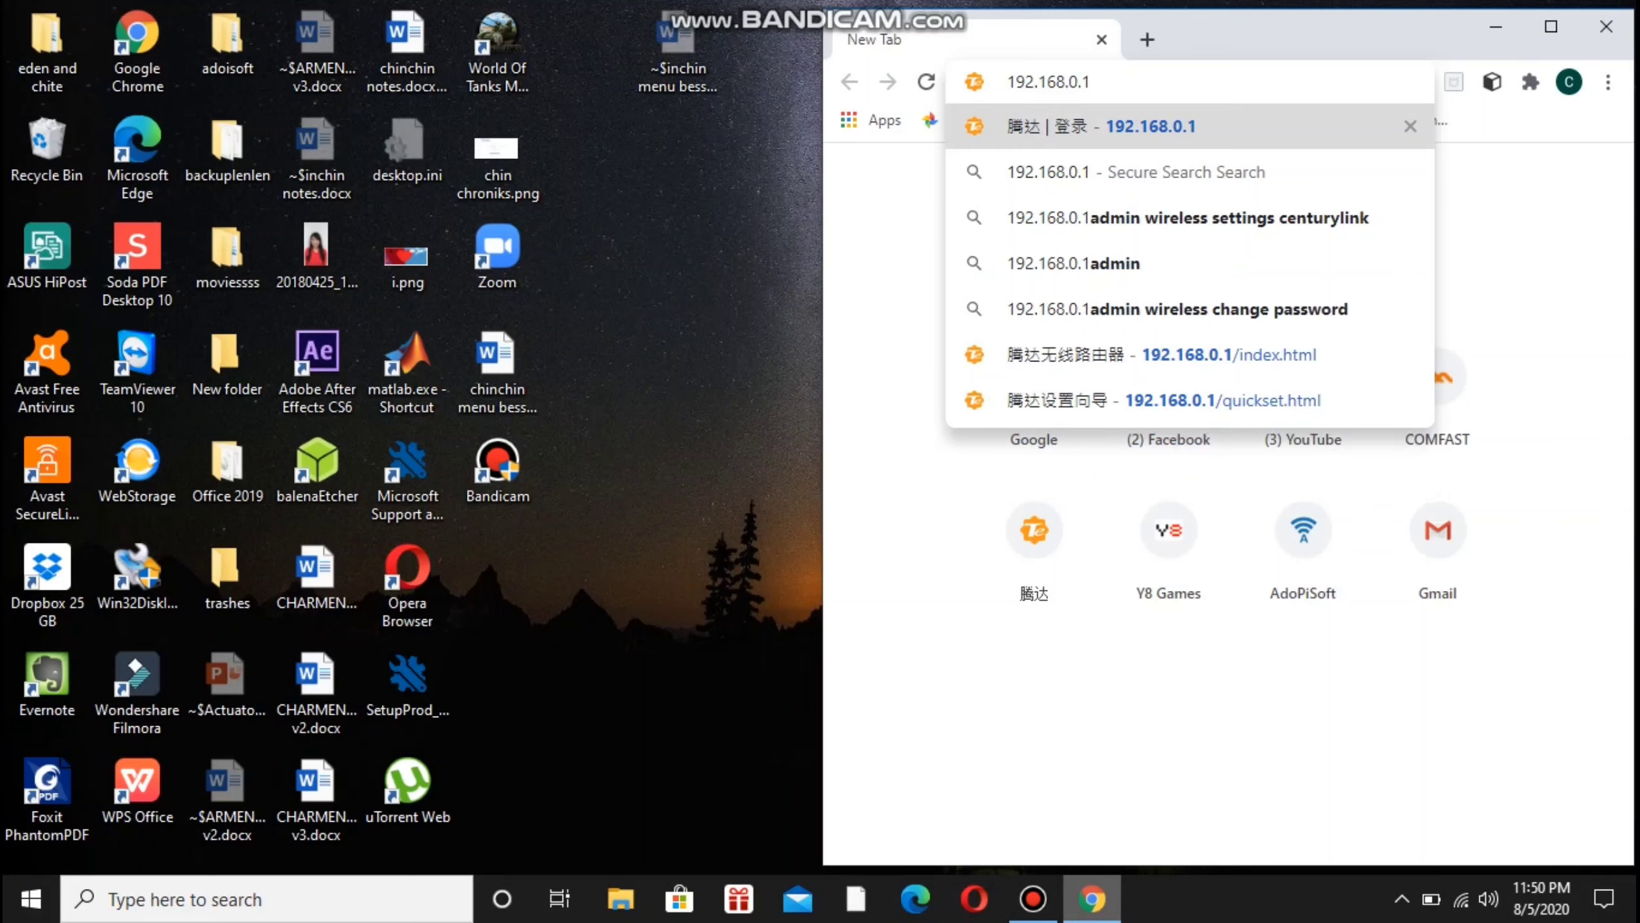
key(Return)
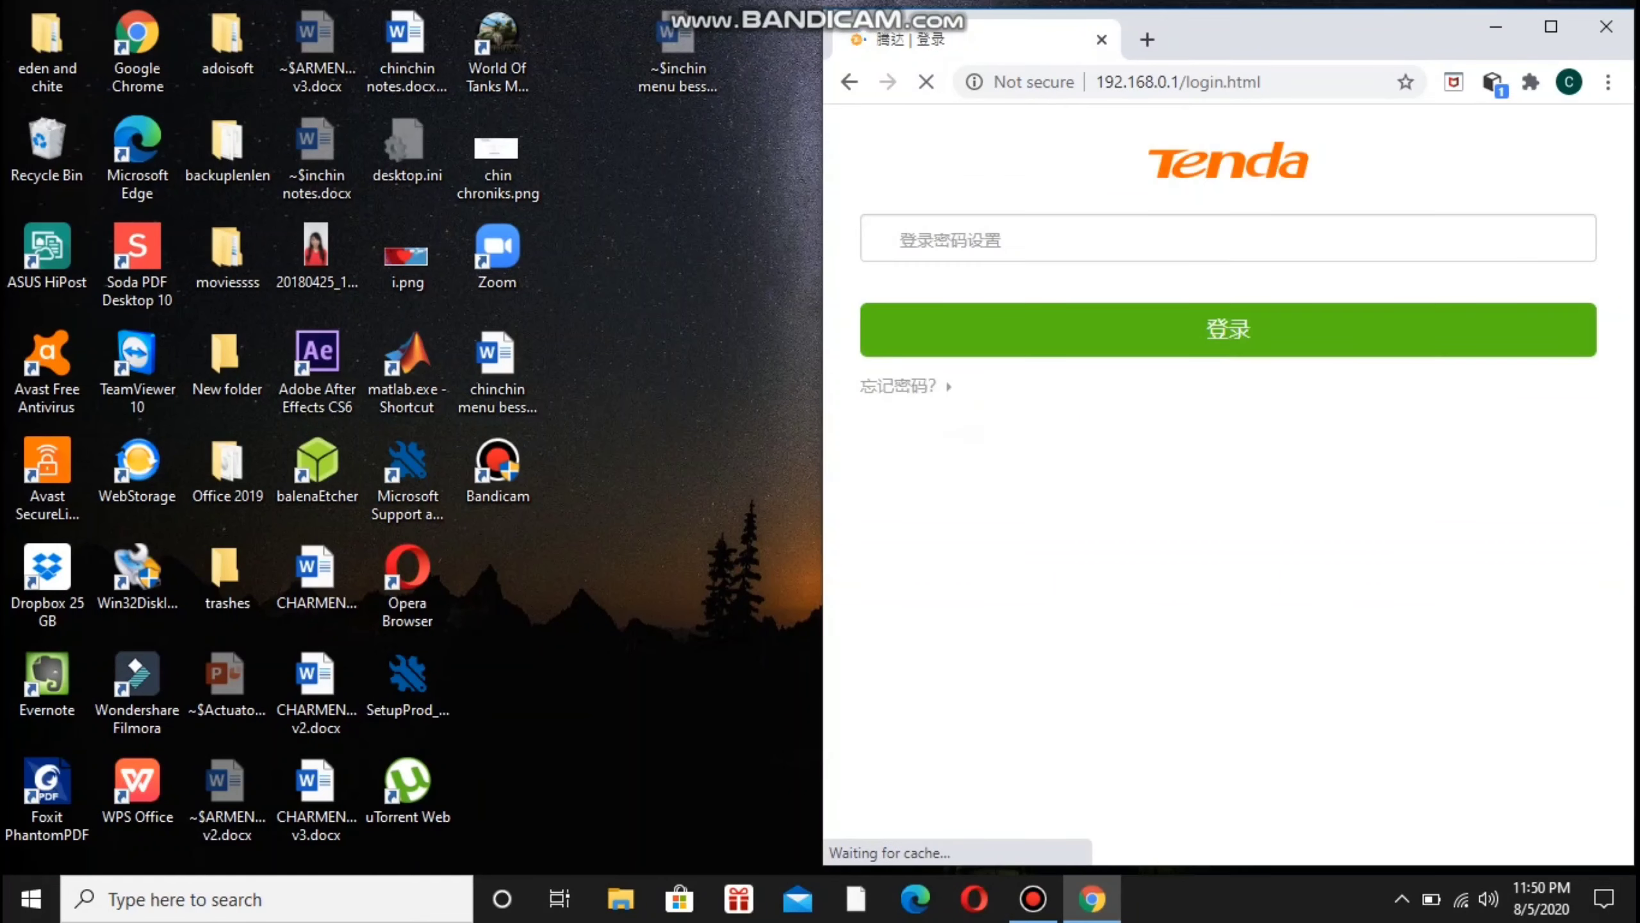
click(1552, 26)
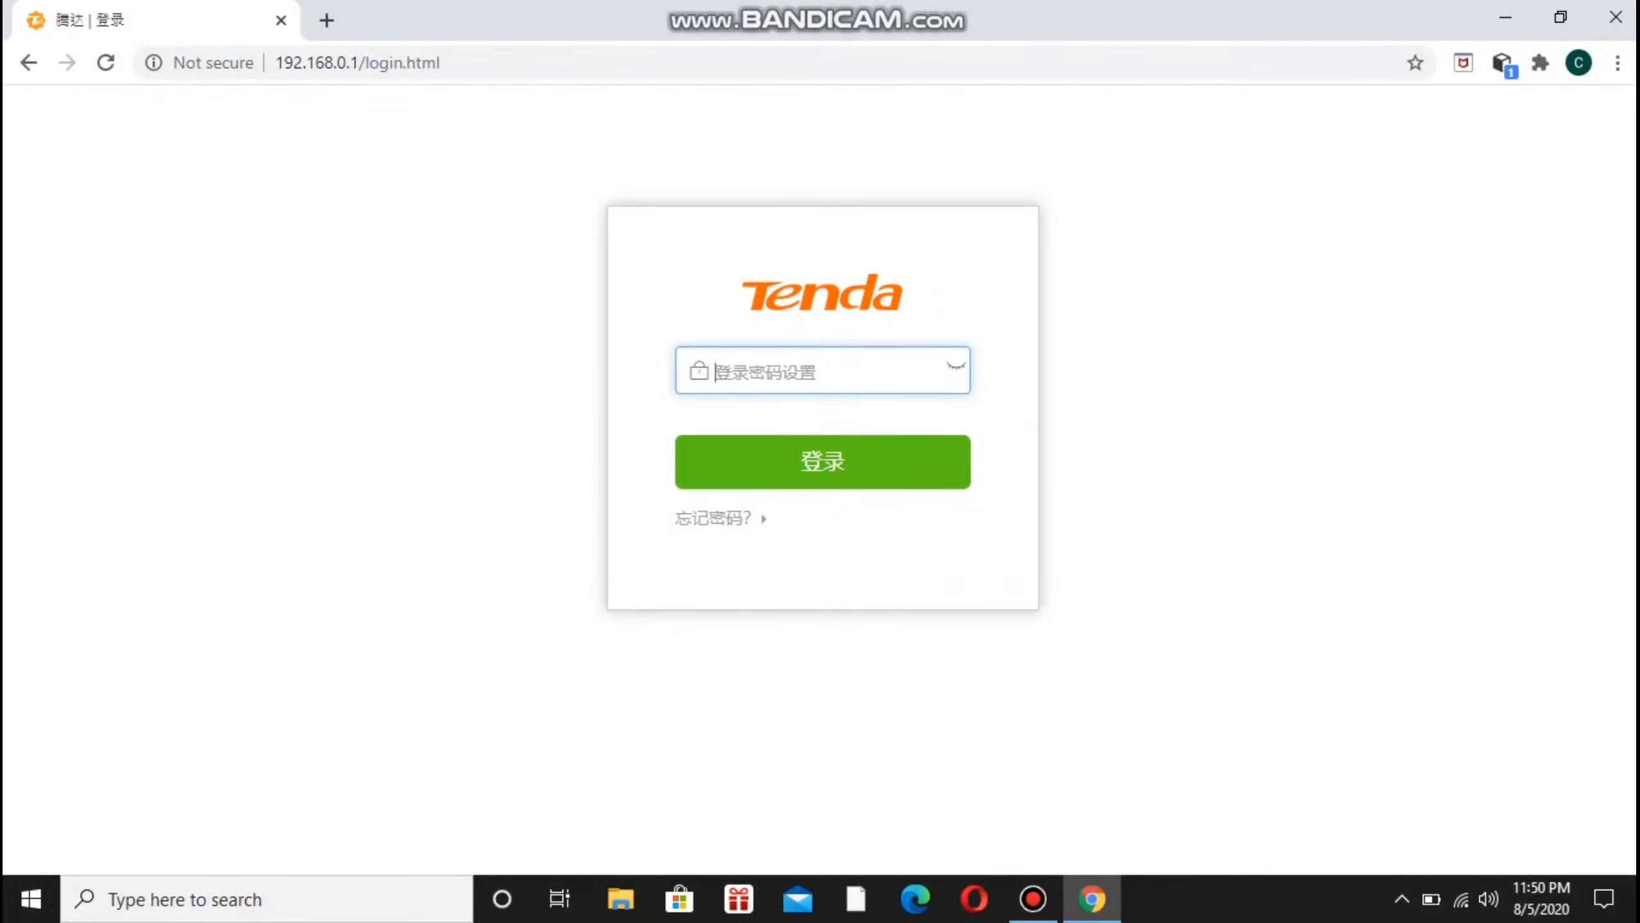
Enter the router's login password and log in to the Tenda administration page.
text(****)
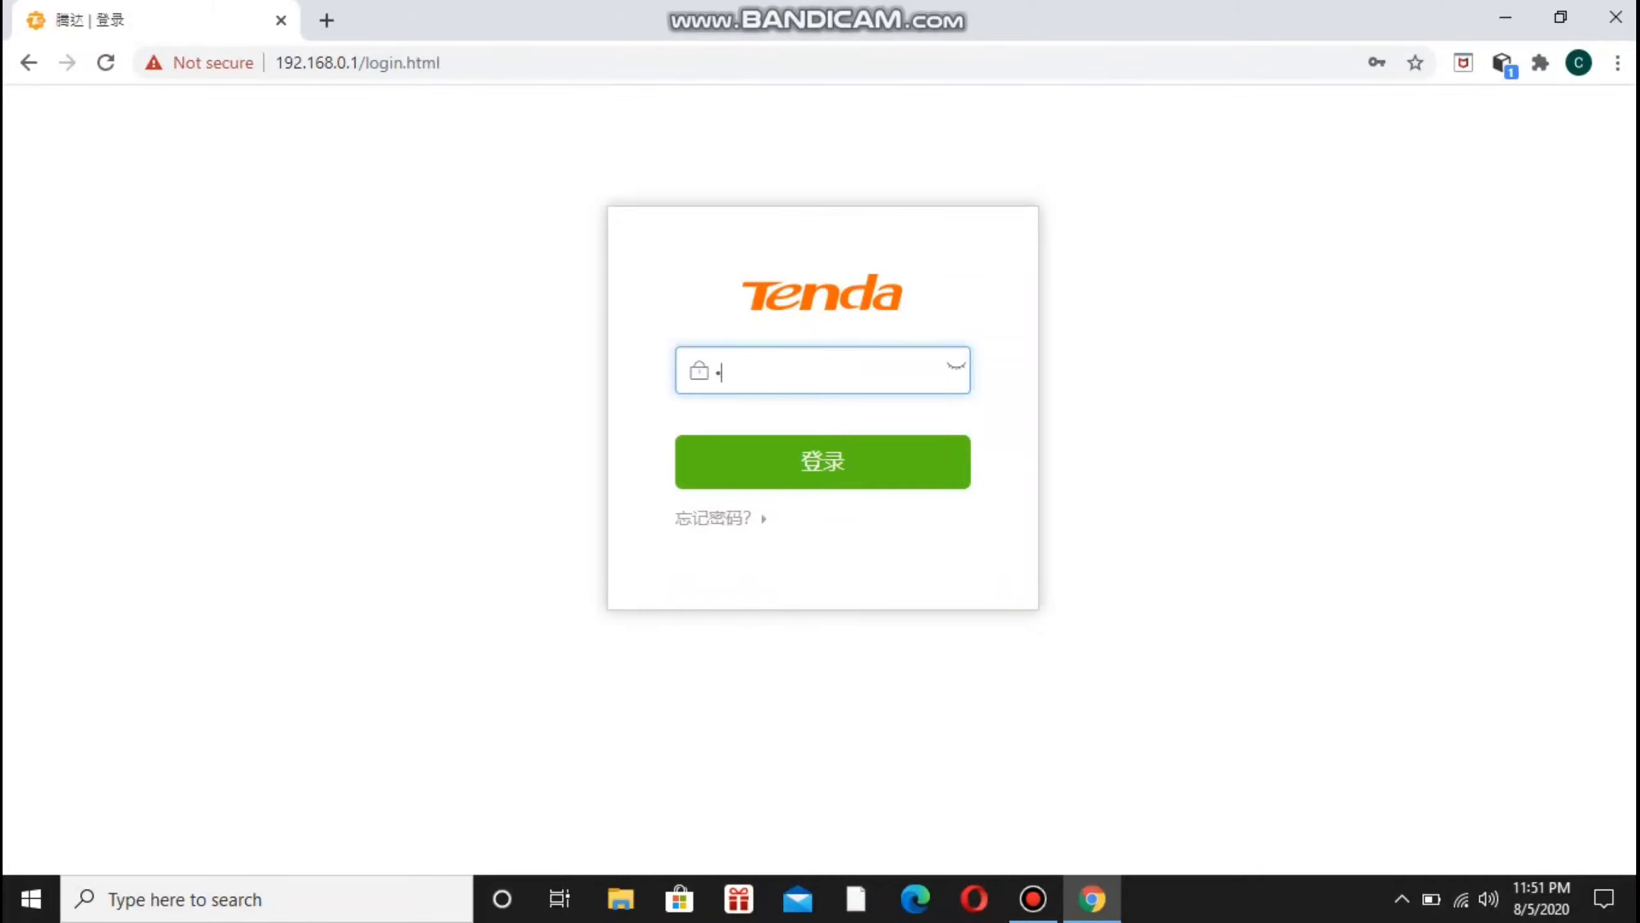
key(BackSpace)
key(BackSpace)
key(BackSpace)
key(BackSpace)
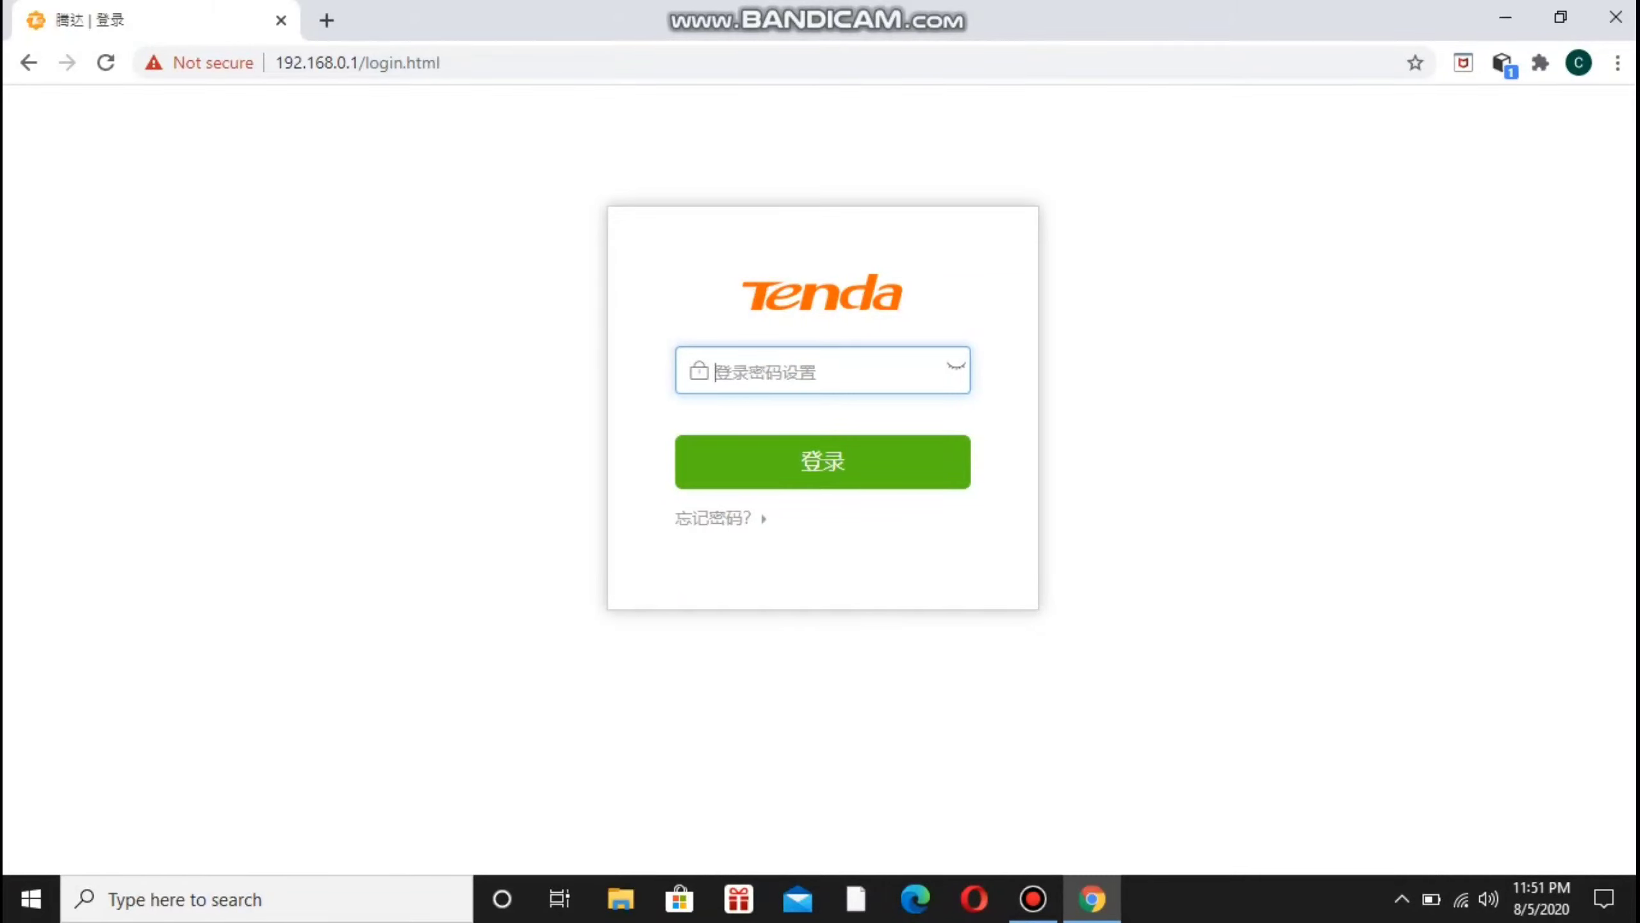
text(**********)
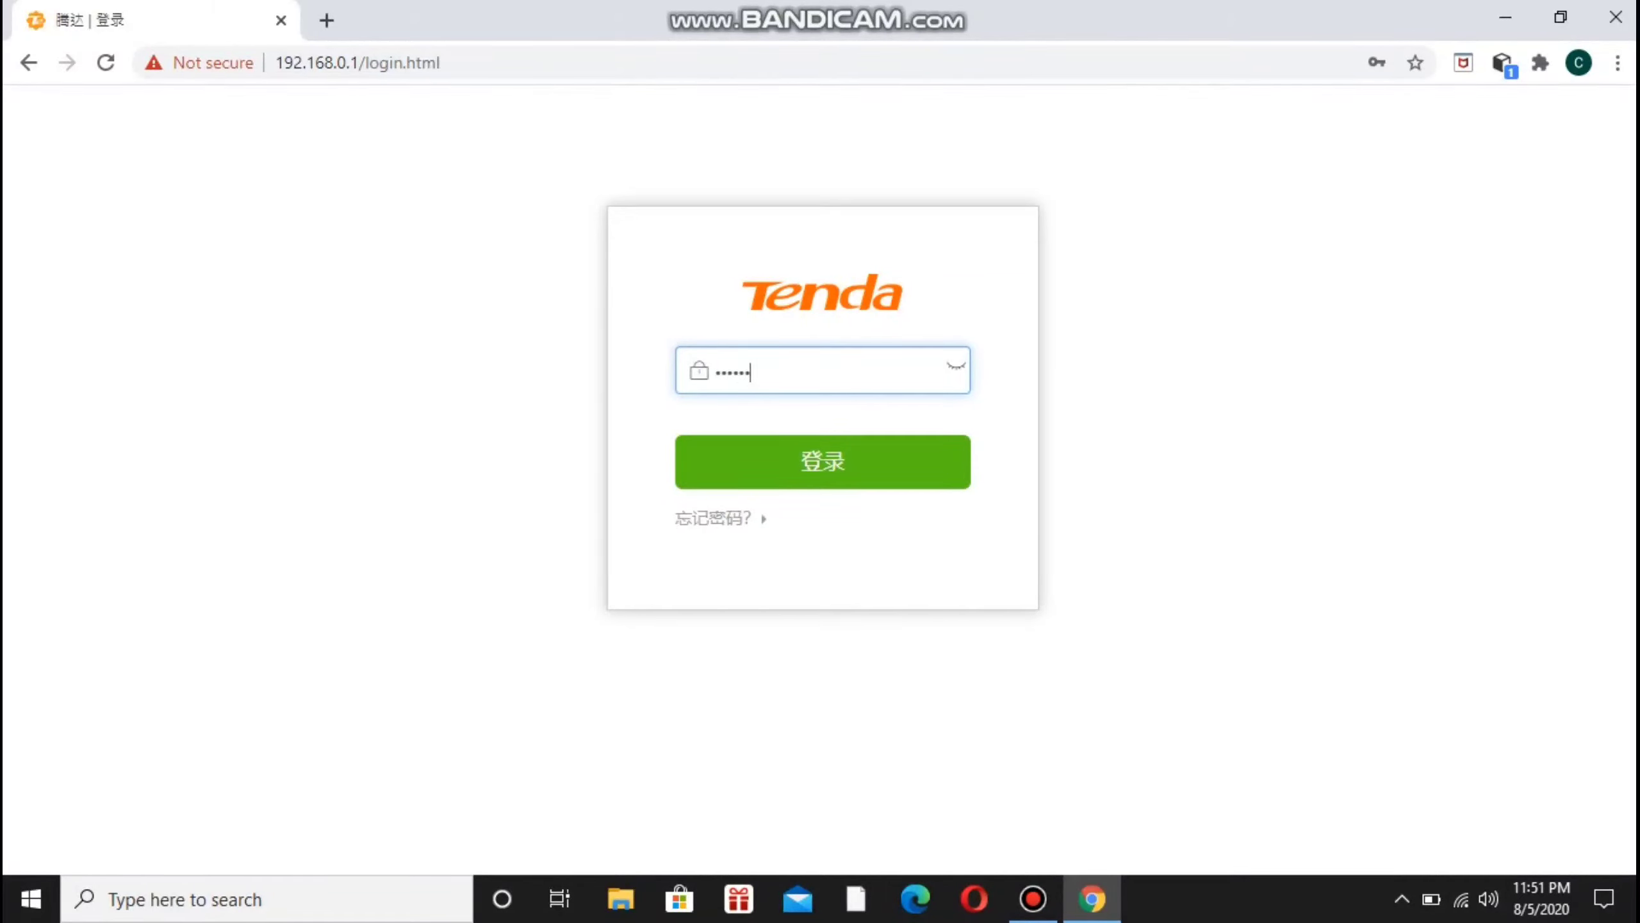
key(Return)
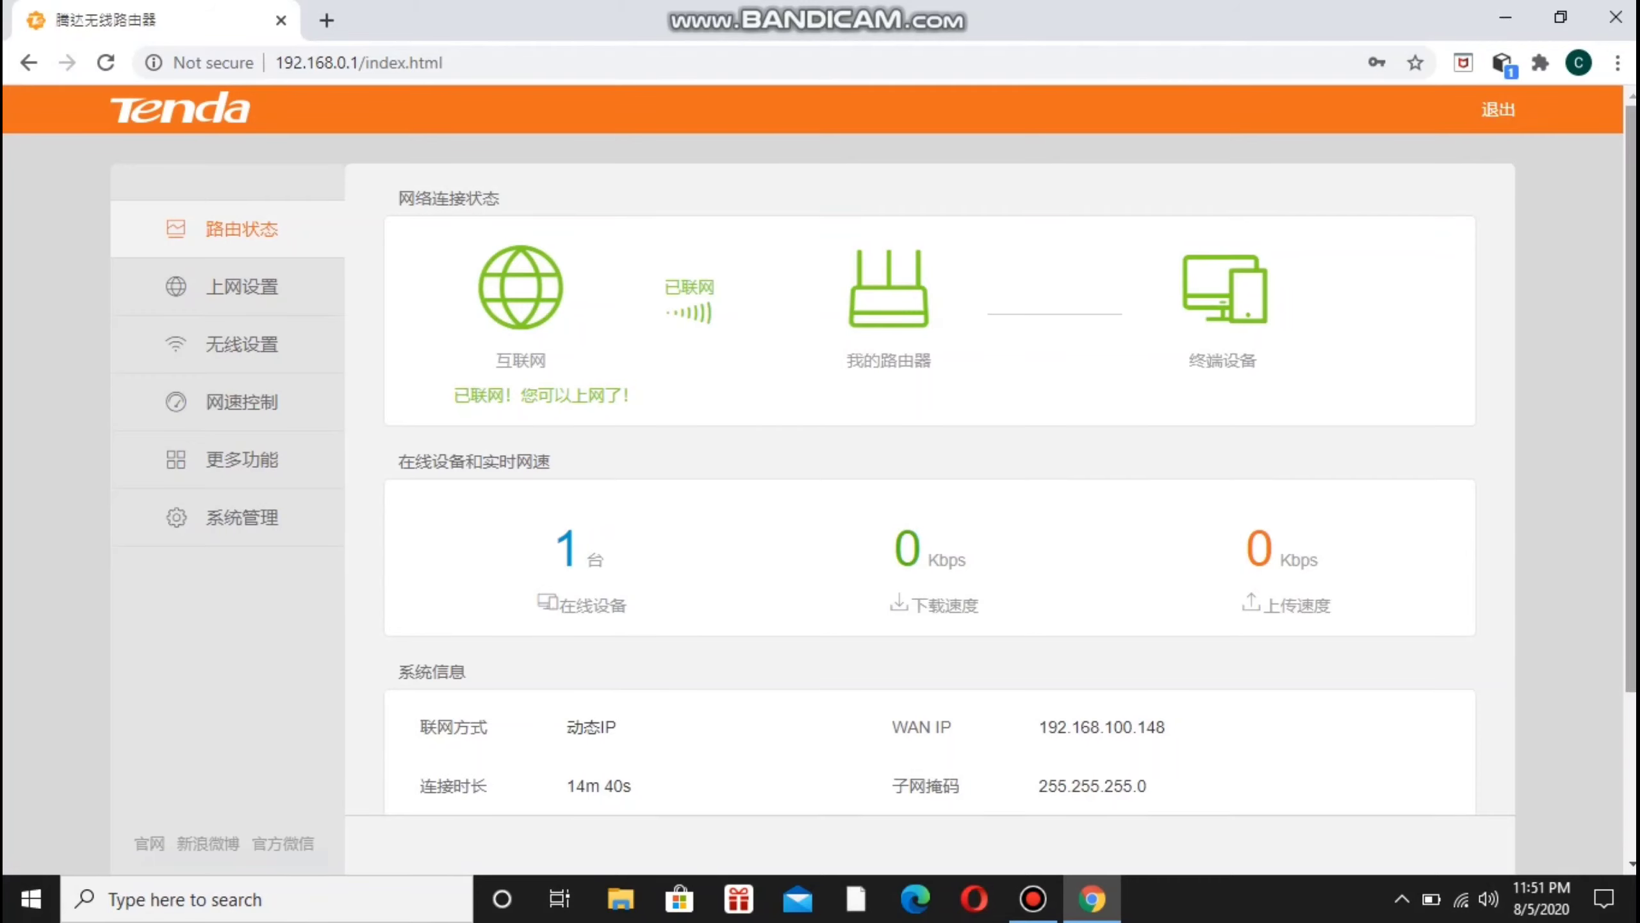
Look through the router's status, internet, wireless, bandwidth control, advanced and system management pages to examine their settings and interface language.
scroll(872, 453, down, 3)
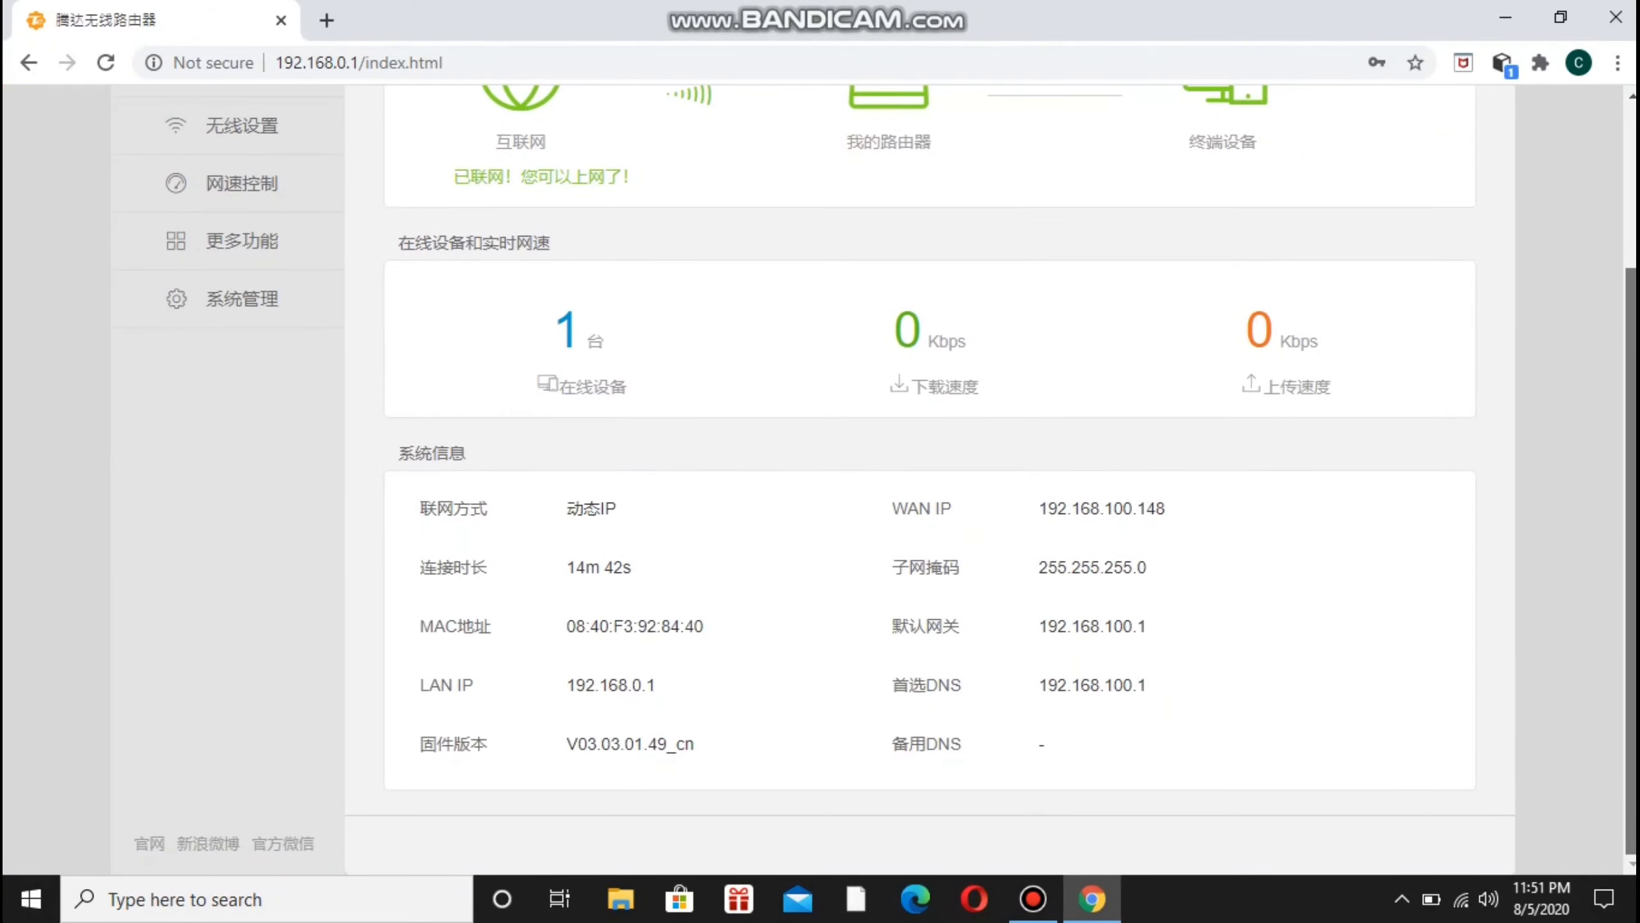
scroll(872, 452, up, 3)
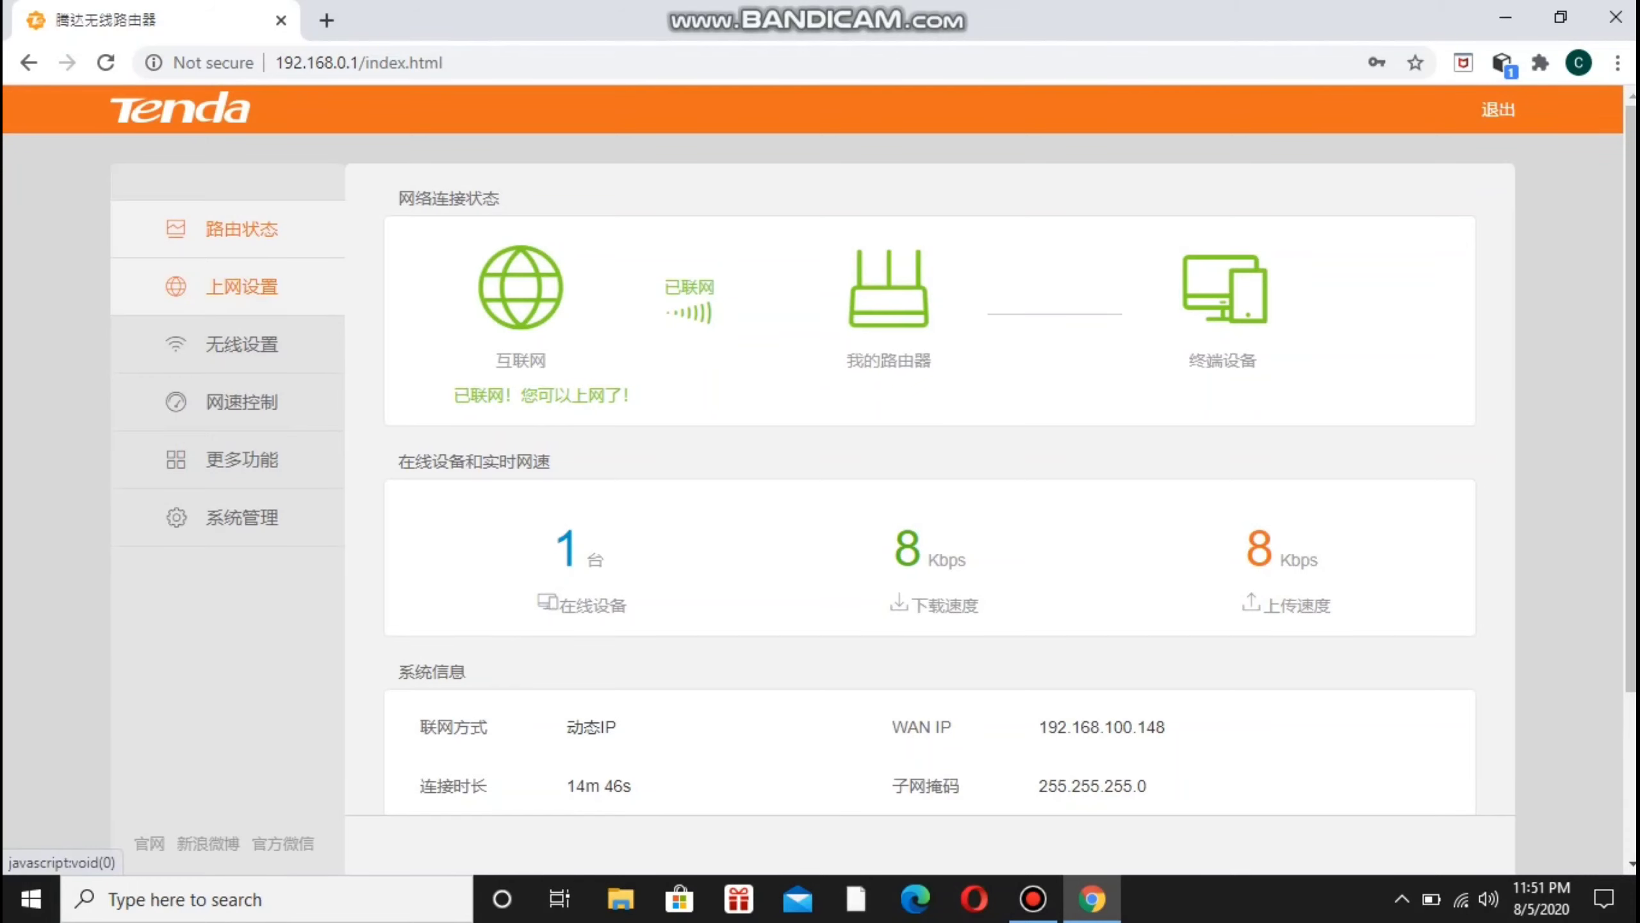
click(242, 286)
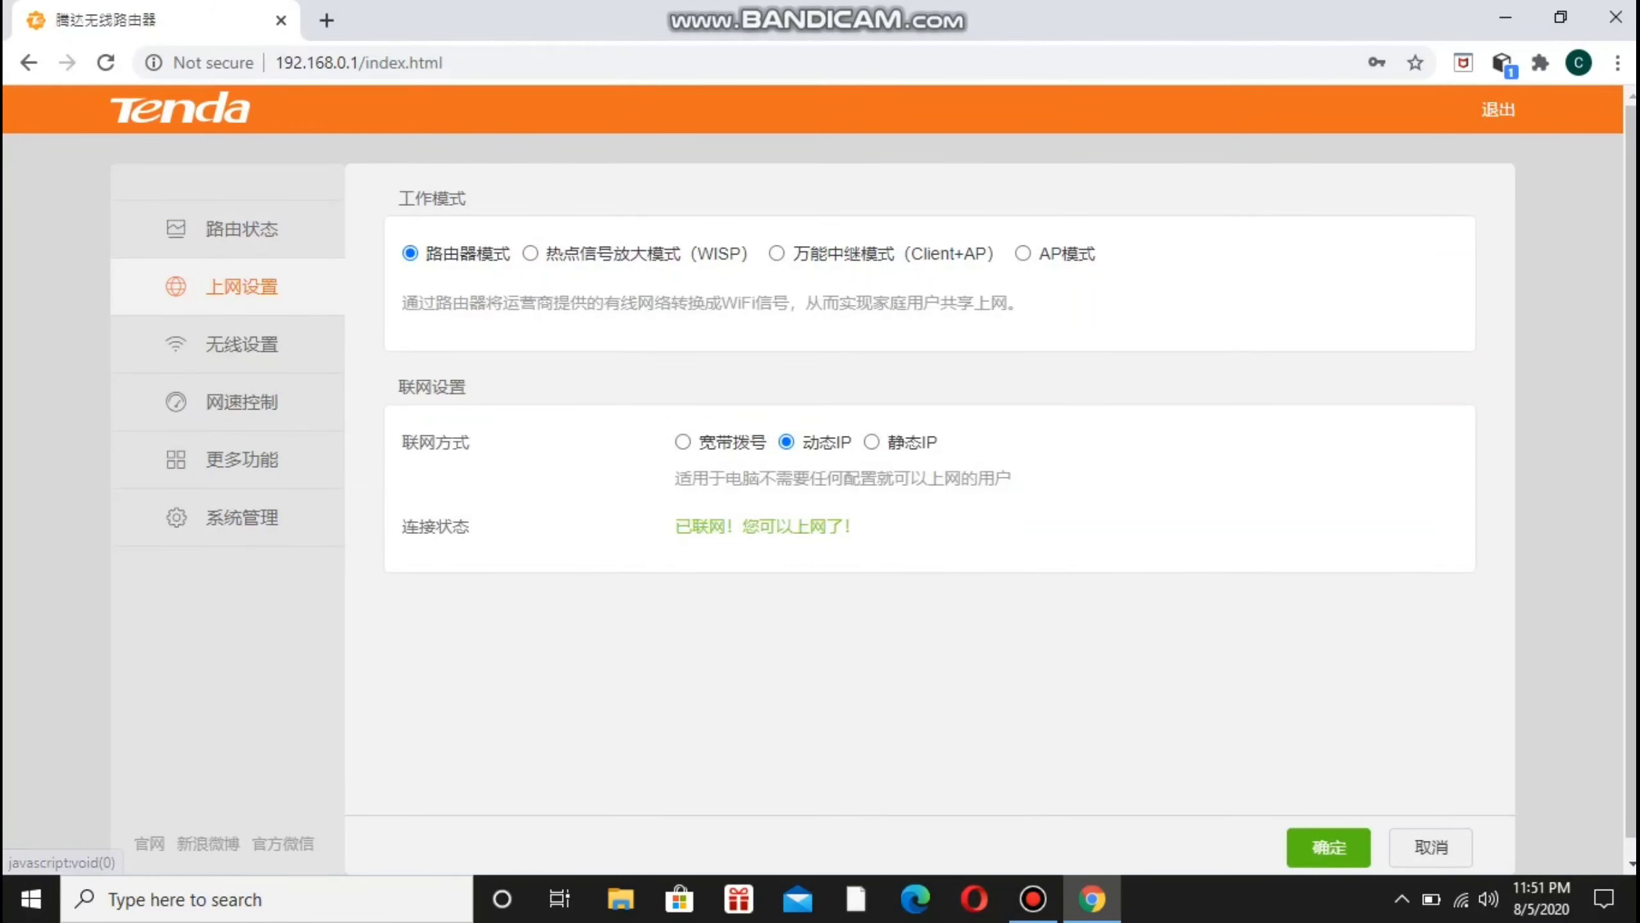
click(242, 343)
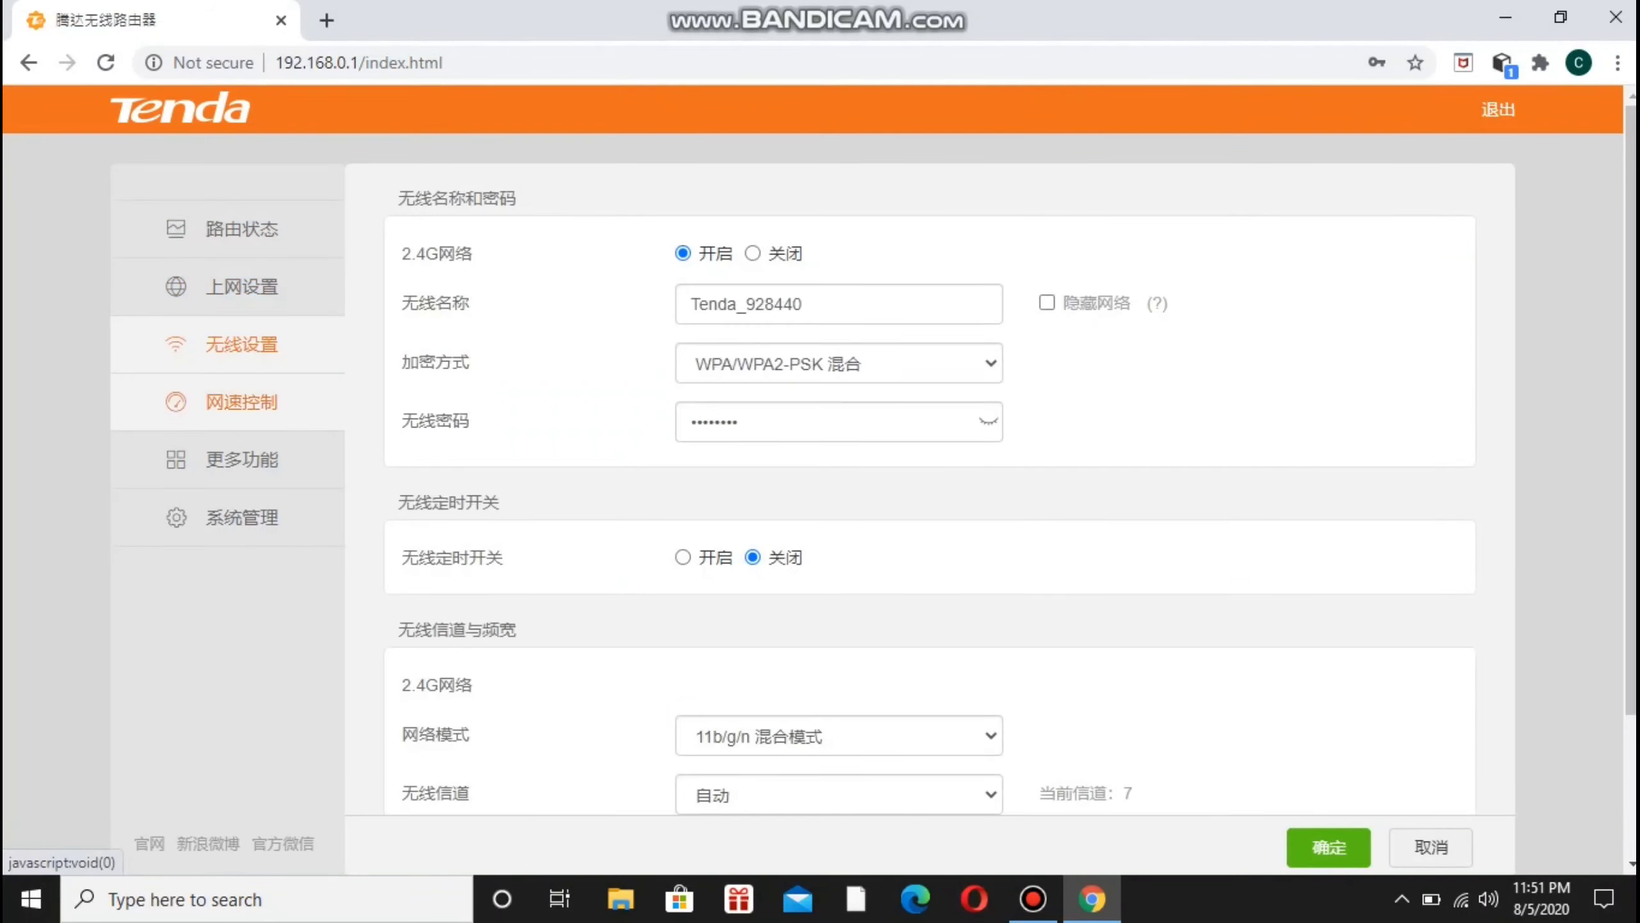
click(242, 401)
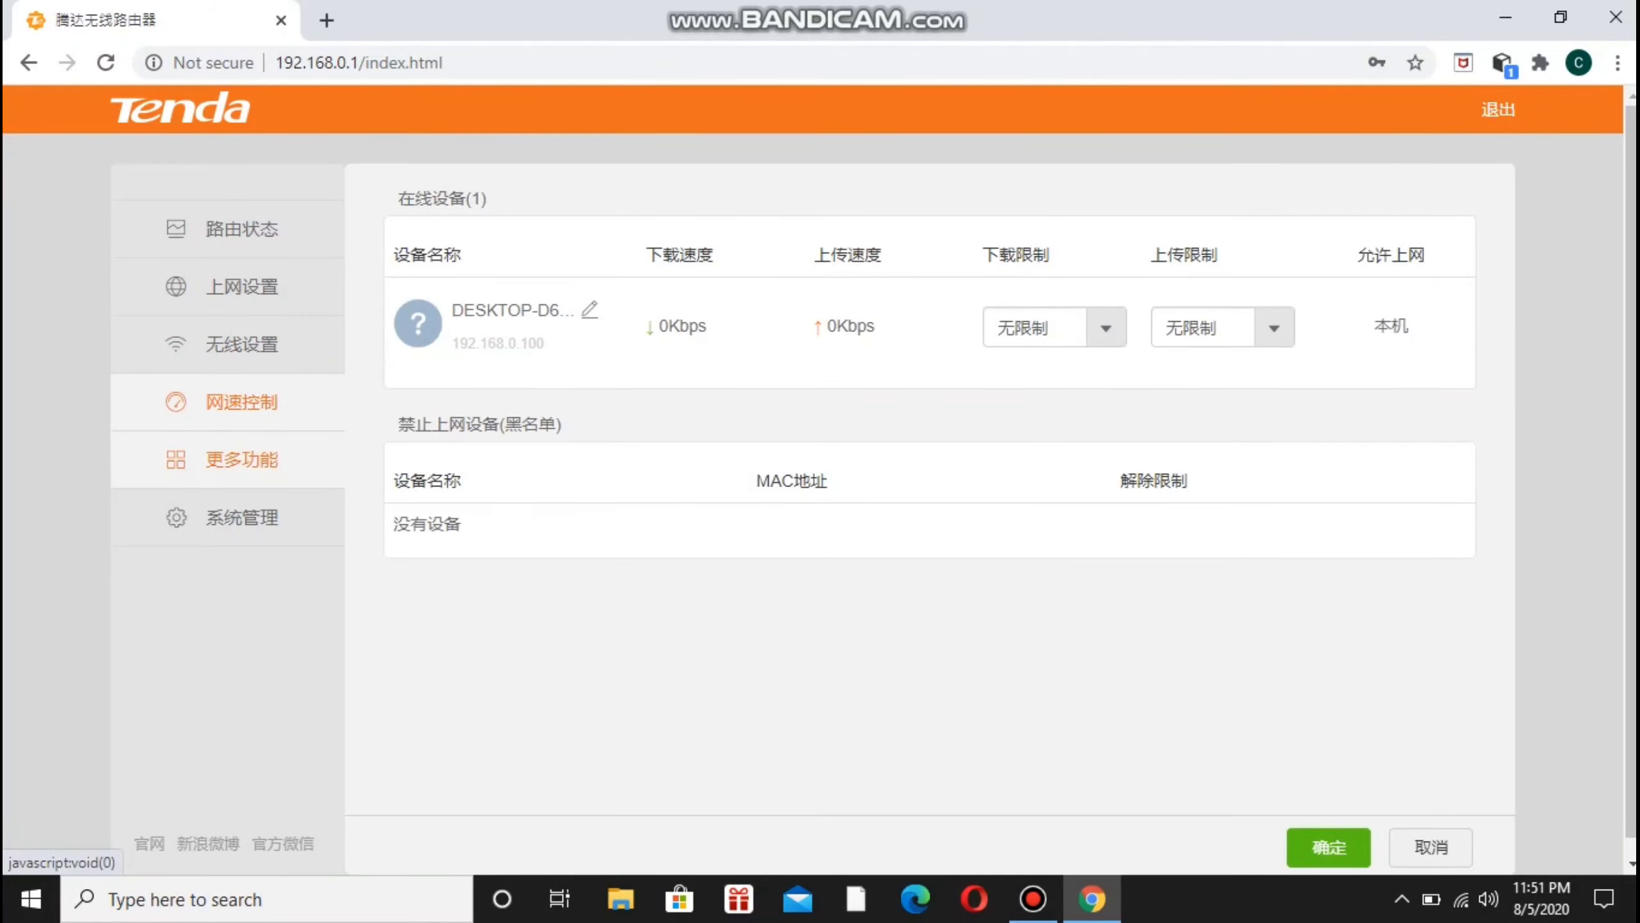
click(242, 460)
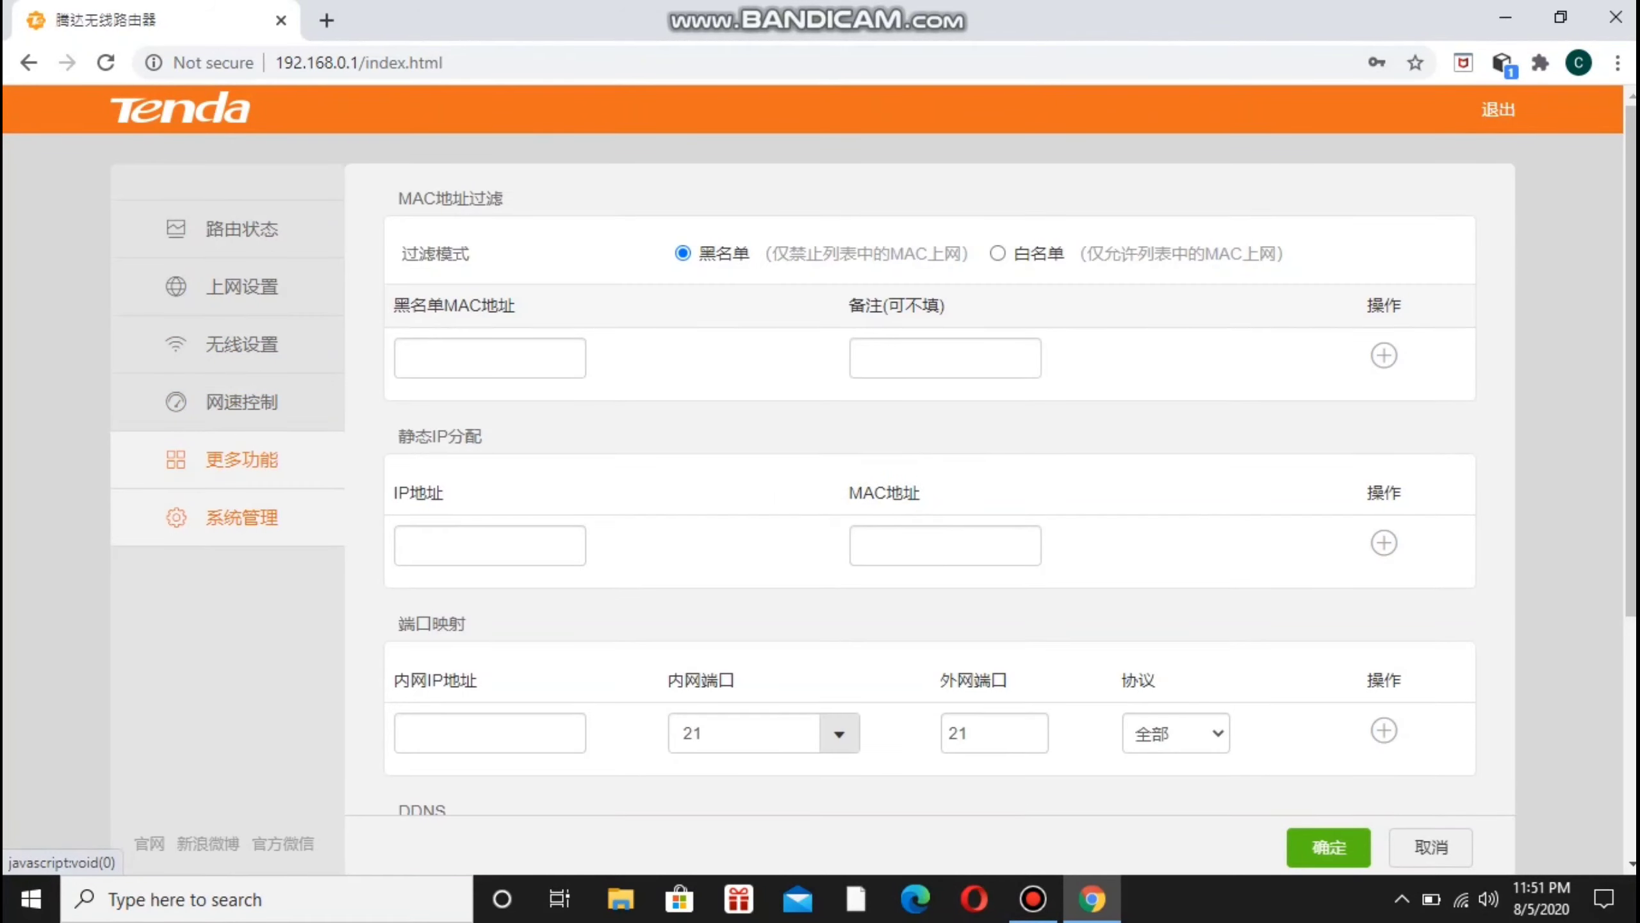
click(242, 517)
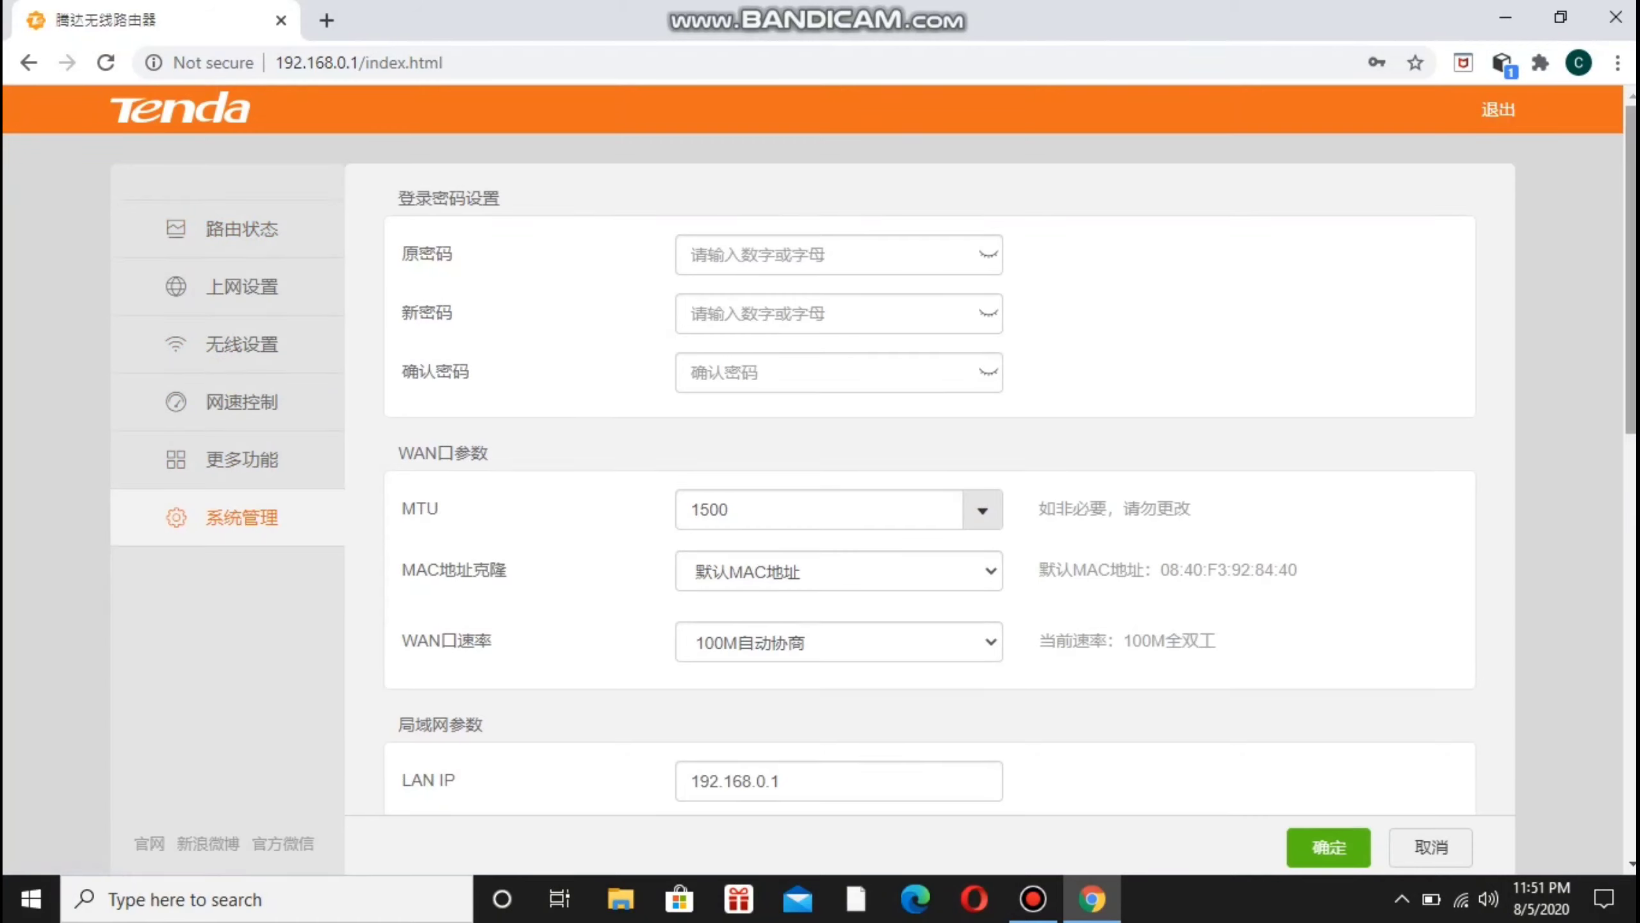
scroll(930, 485, down, 6)
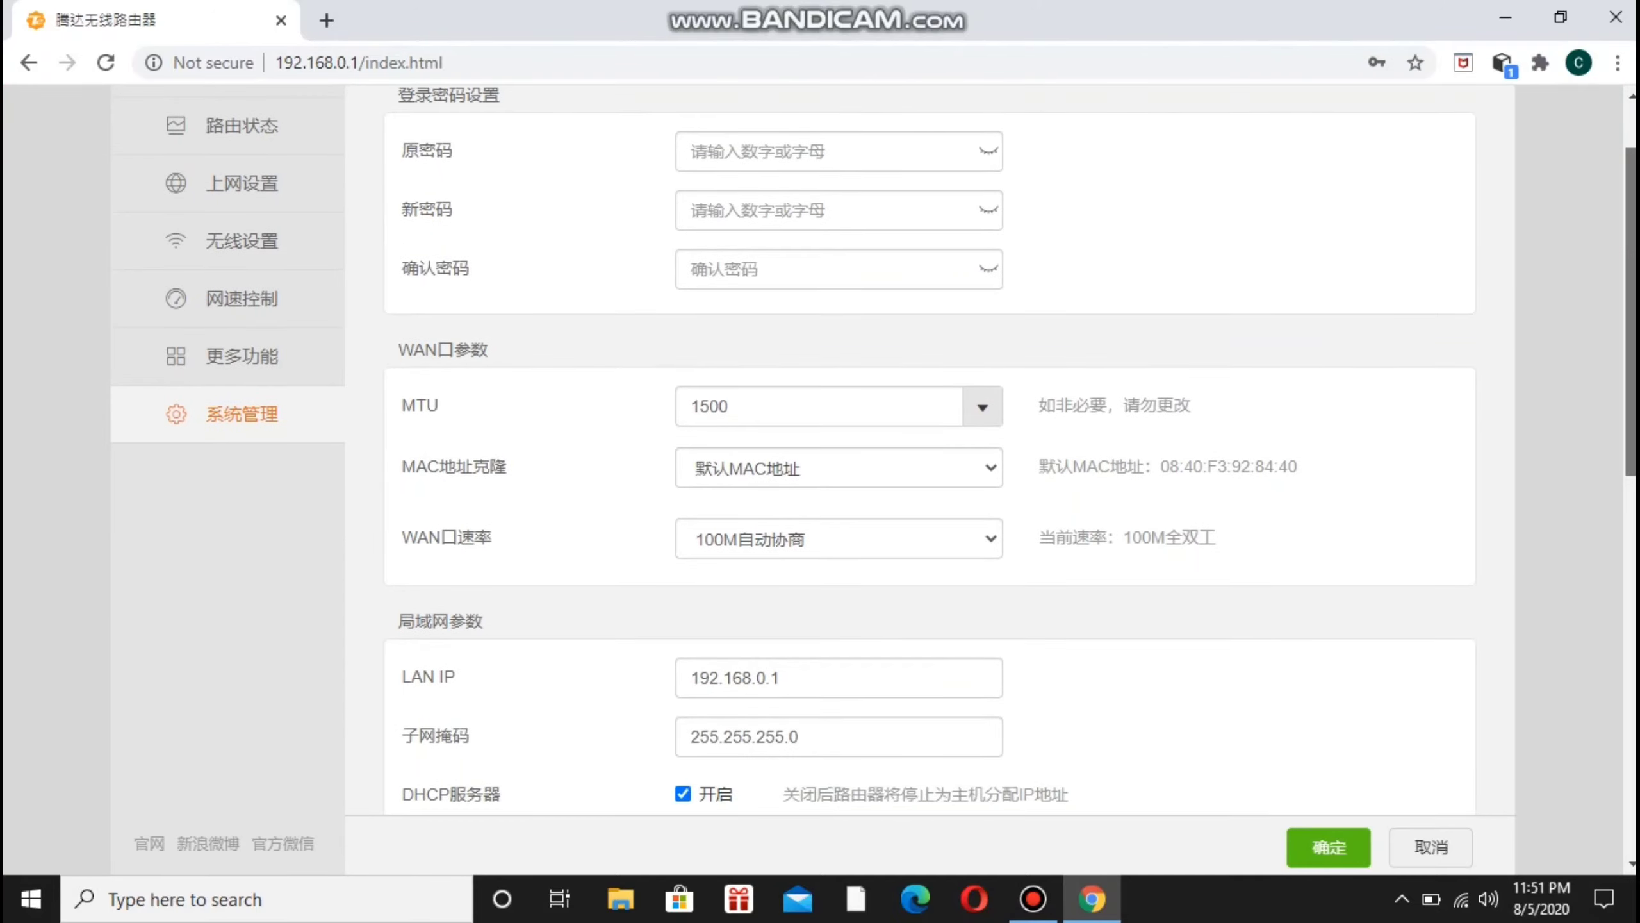
scroll(929, 485, up, 6)
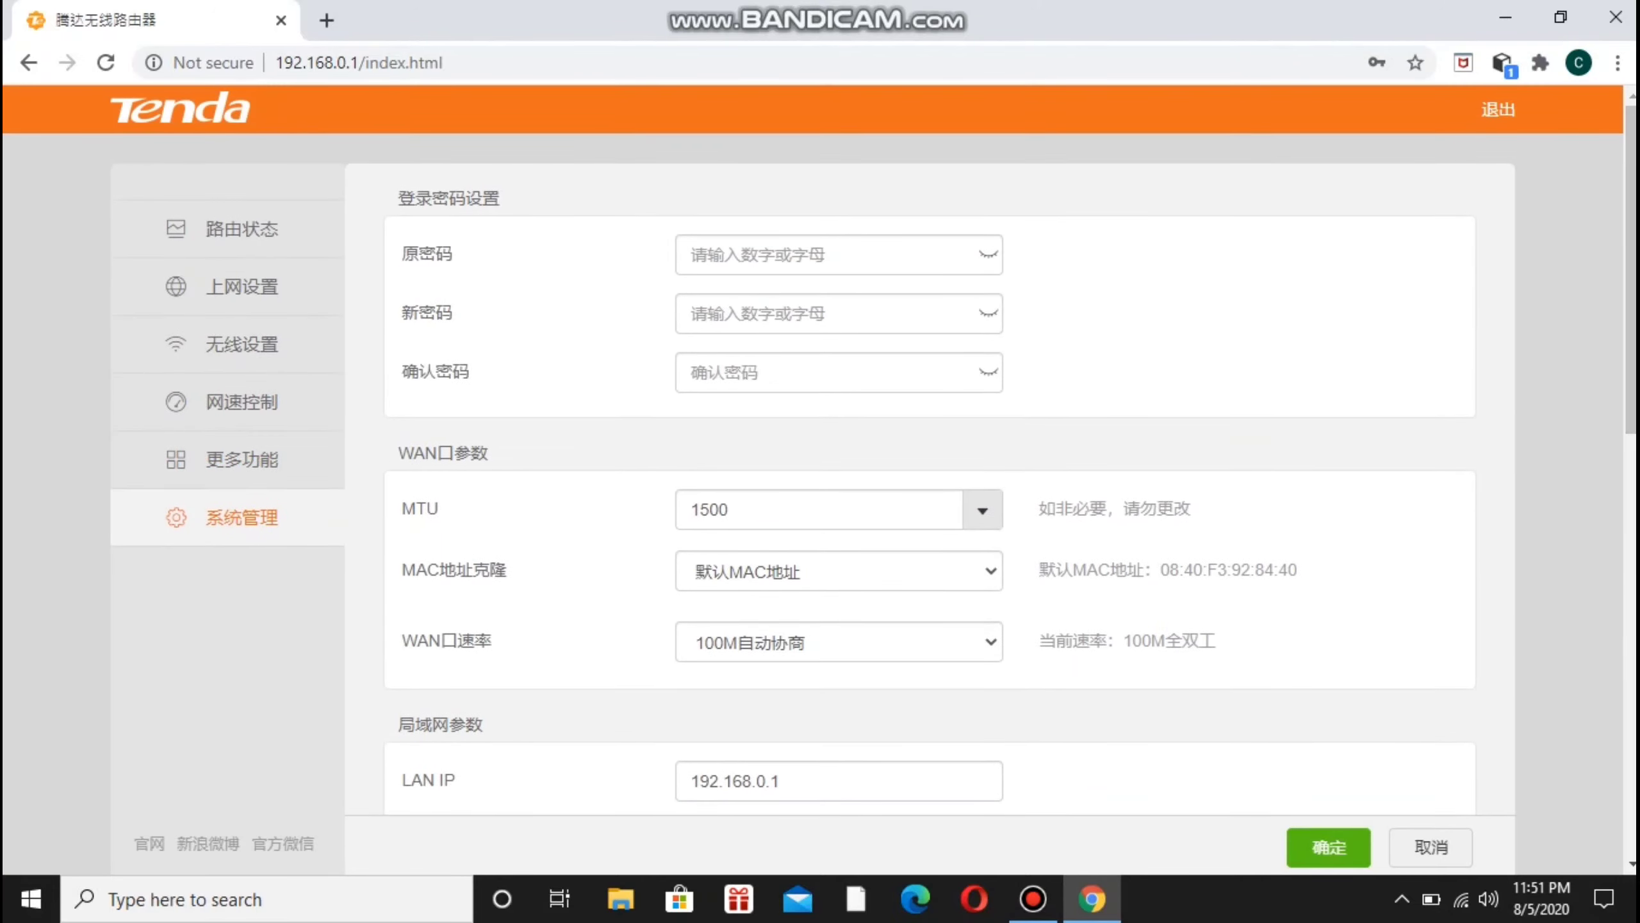
In a new browser tab, go to google.com, search for "web store", and open the Chrome Web Store result.
key(ctrl+t)
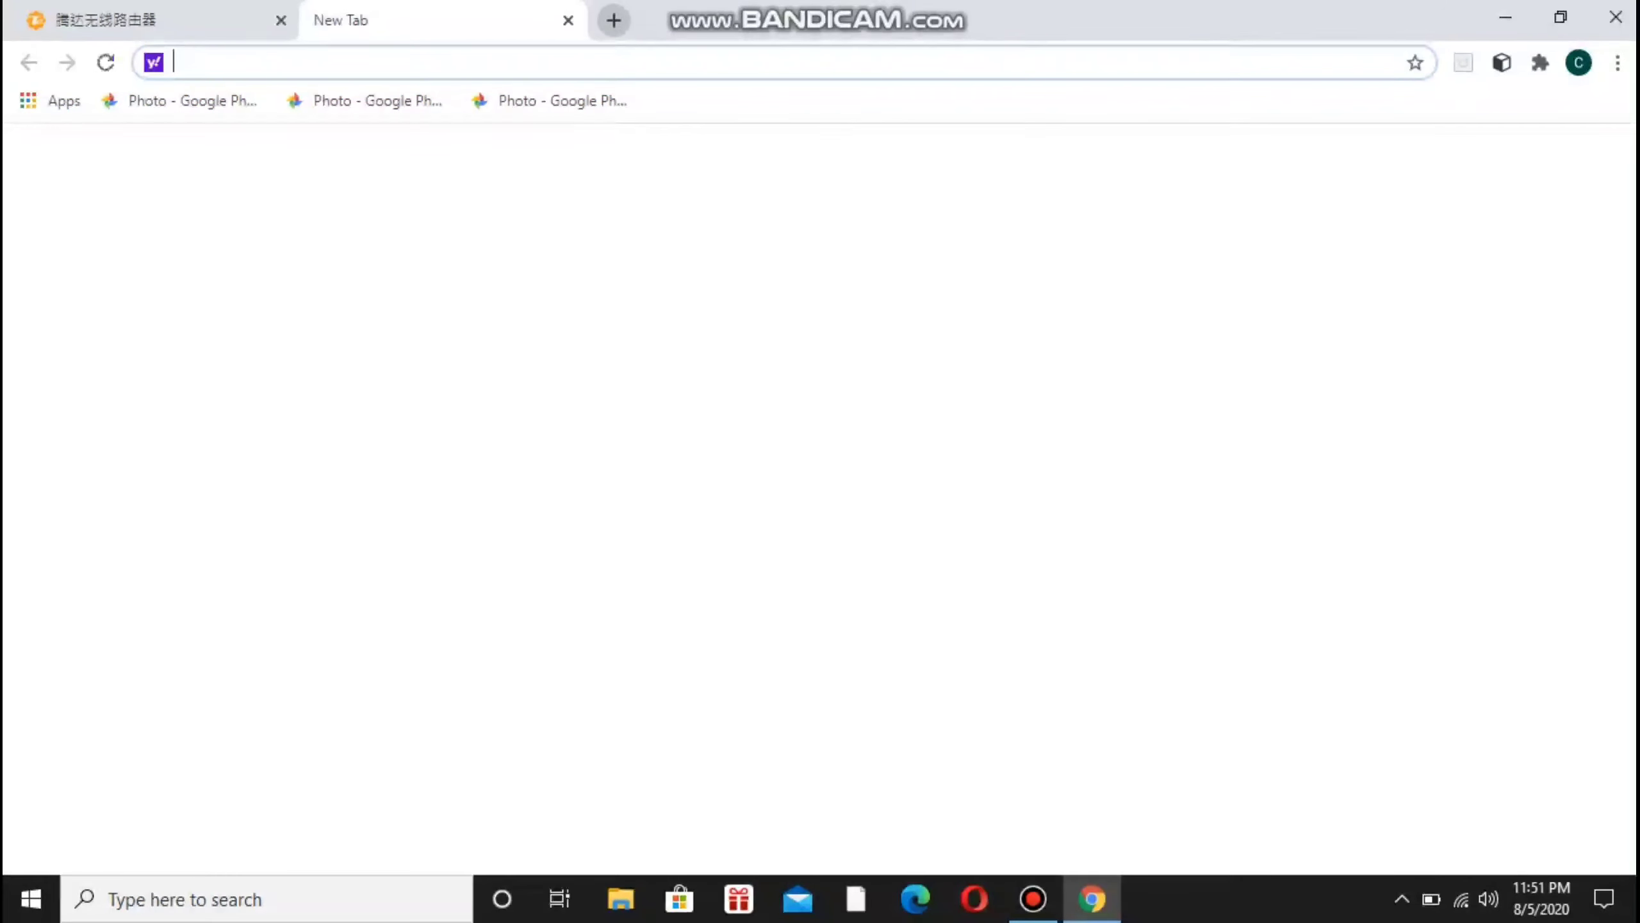
text(google.com)
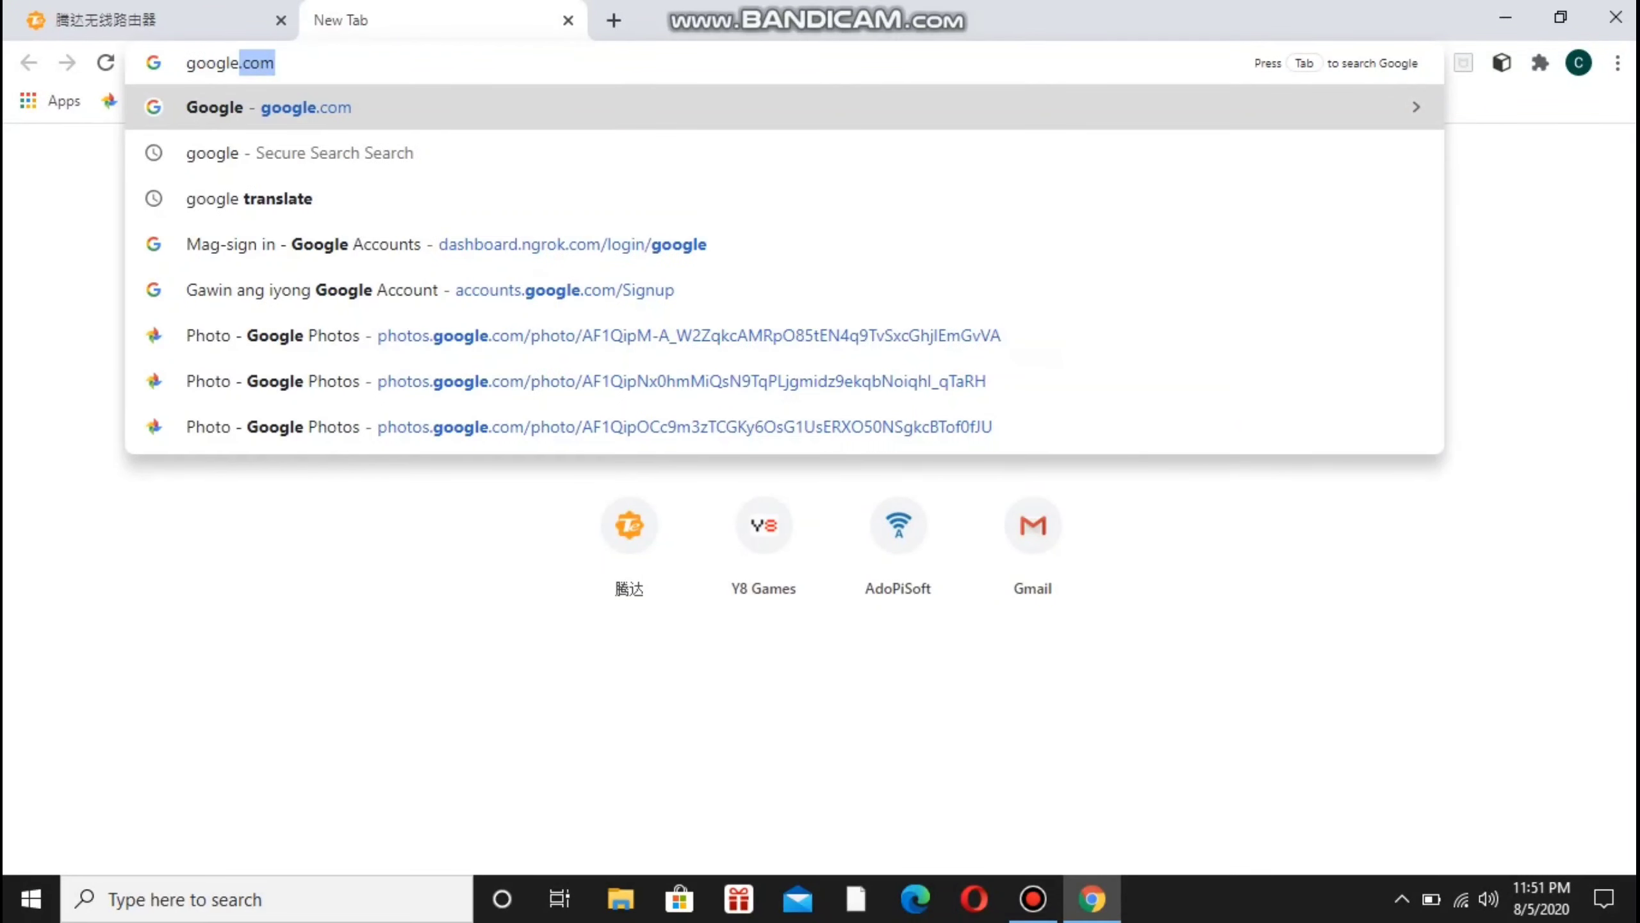
key(Return)
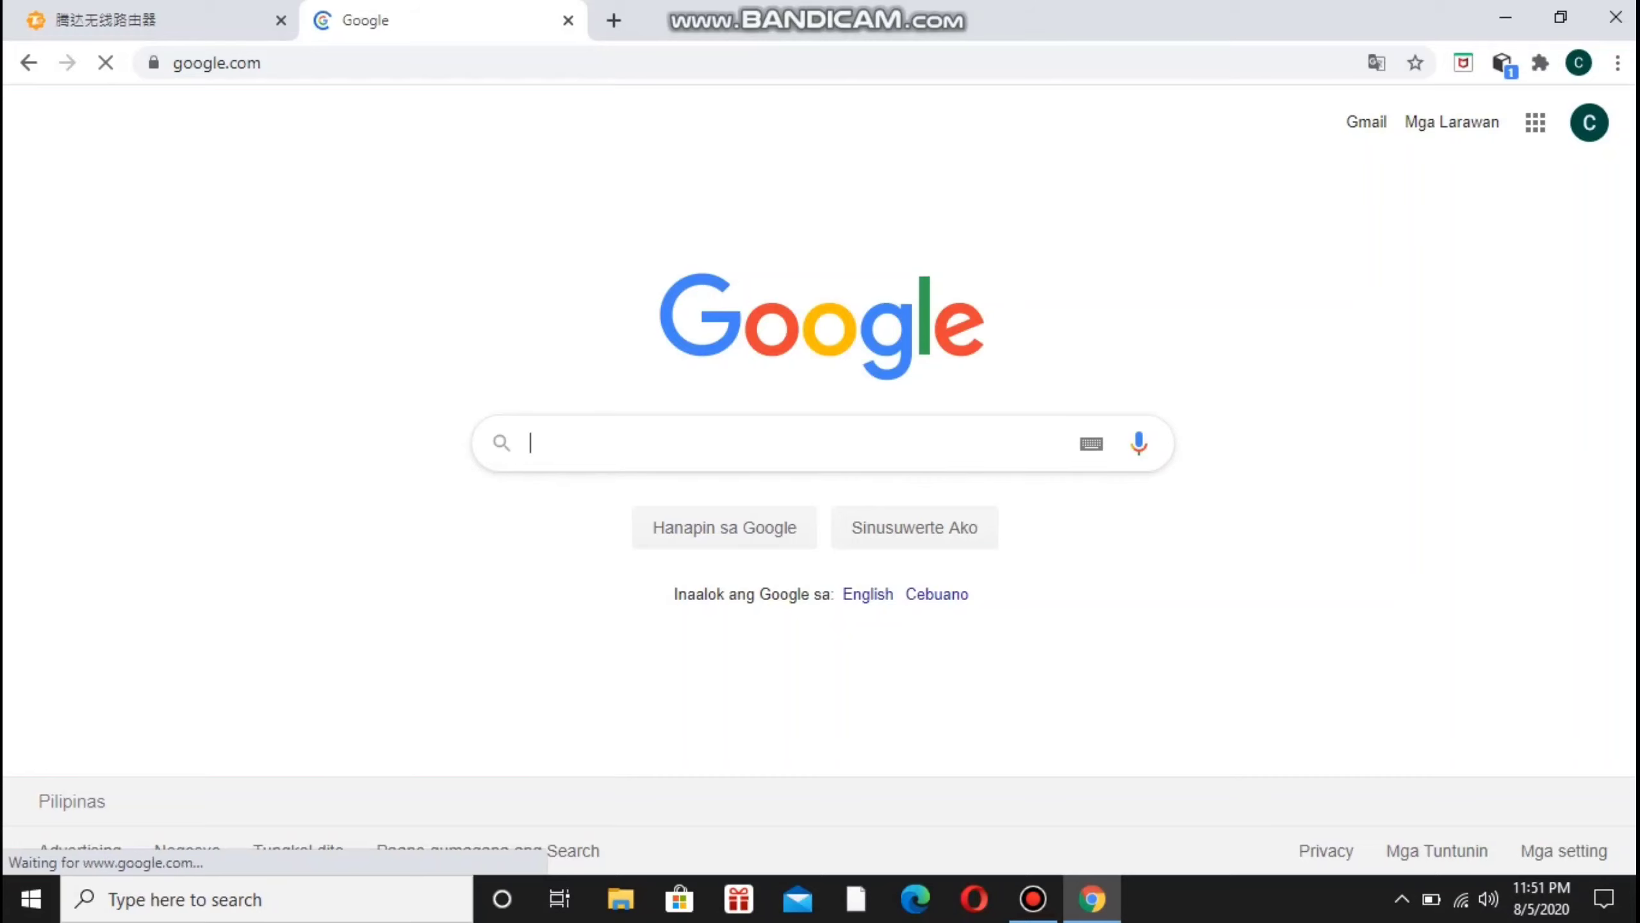
text(web s)
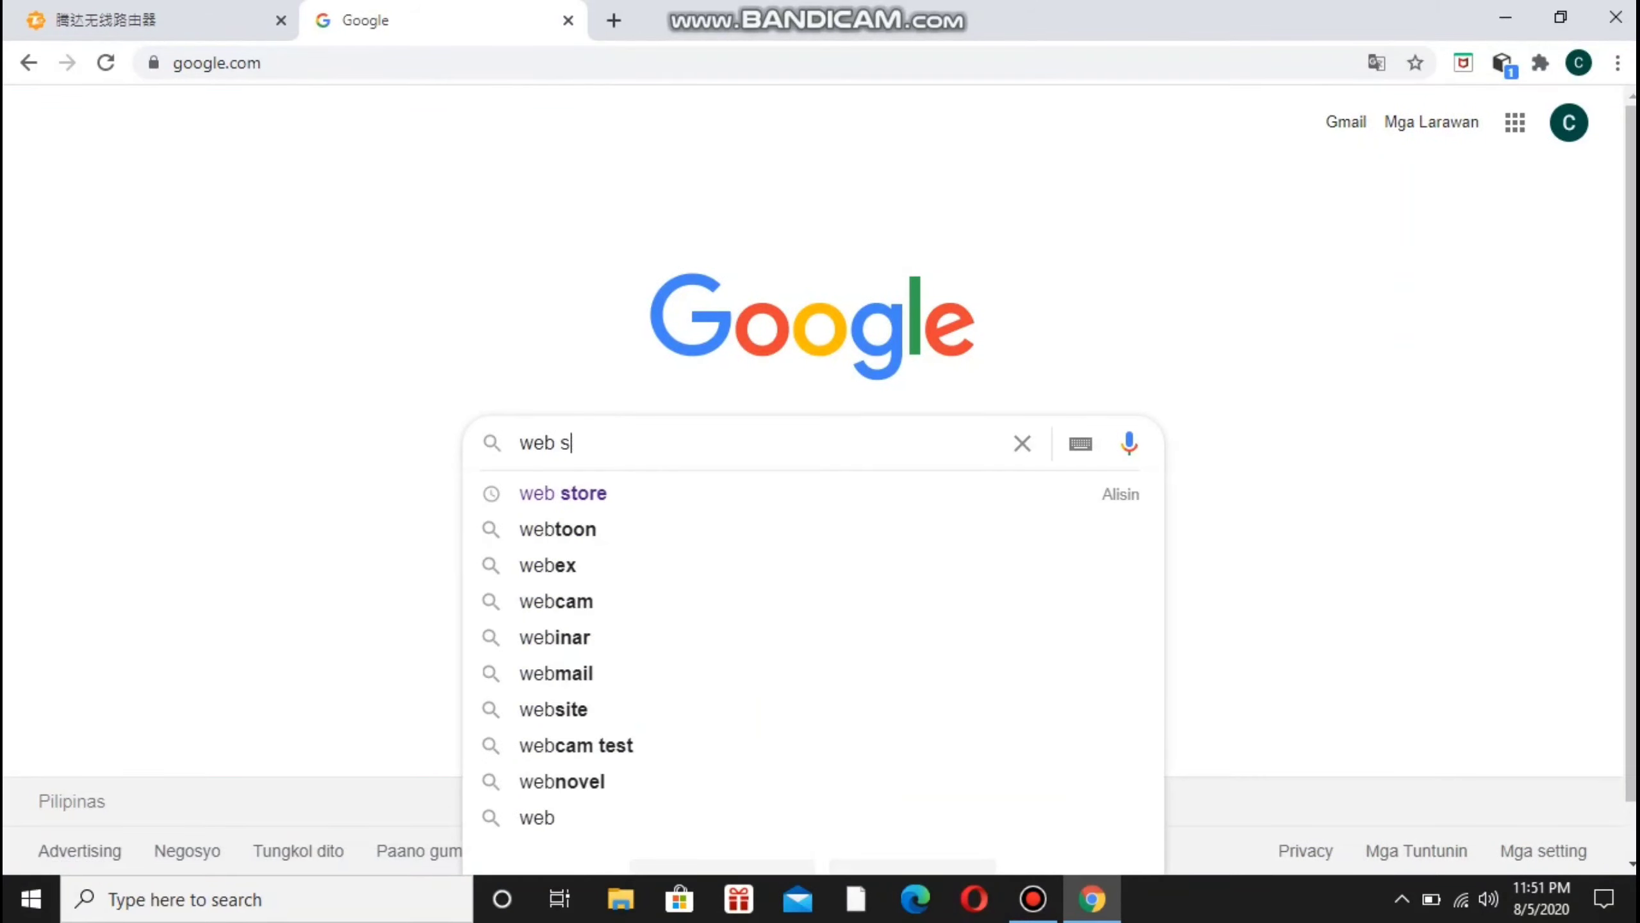
text(tore)
key(Return)
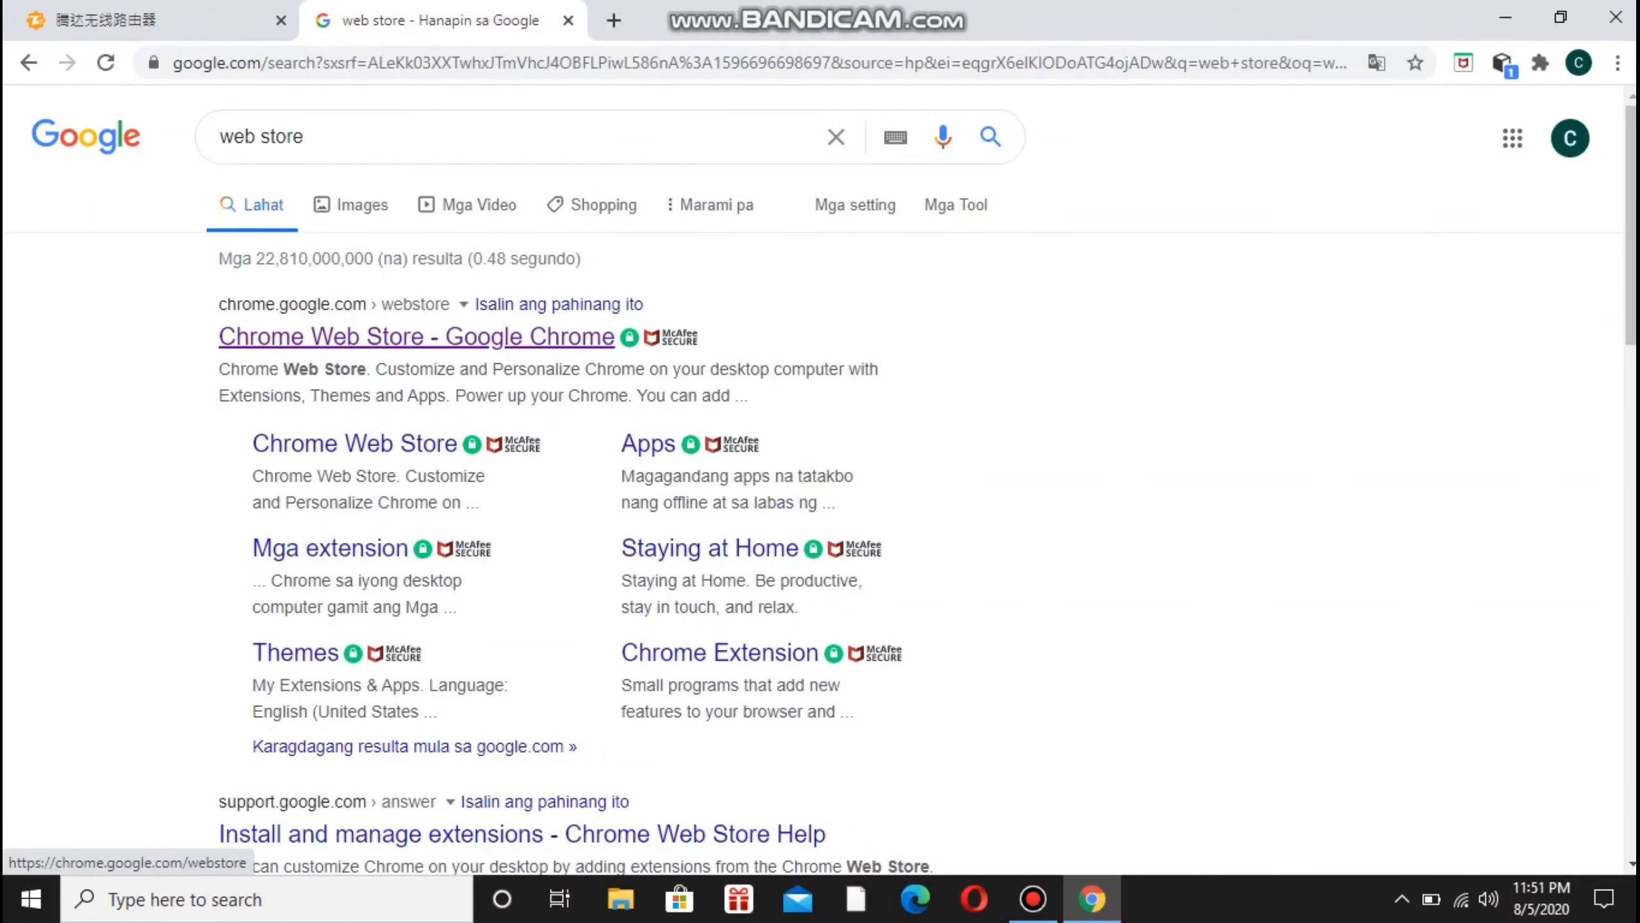
click(416, 336)
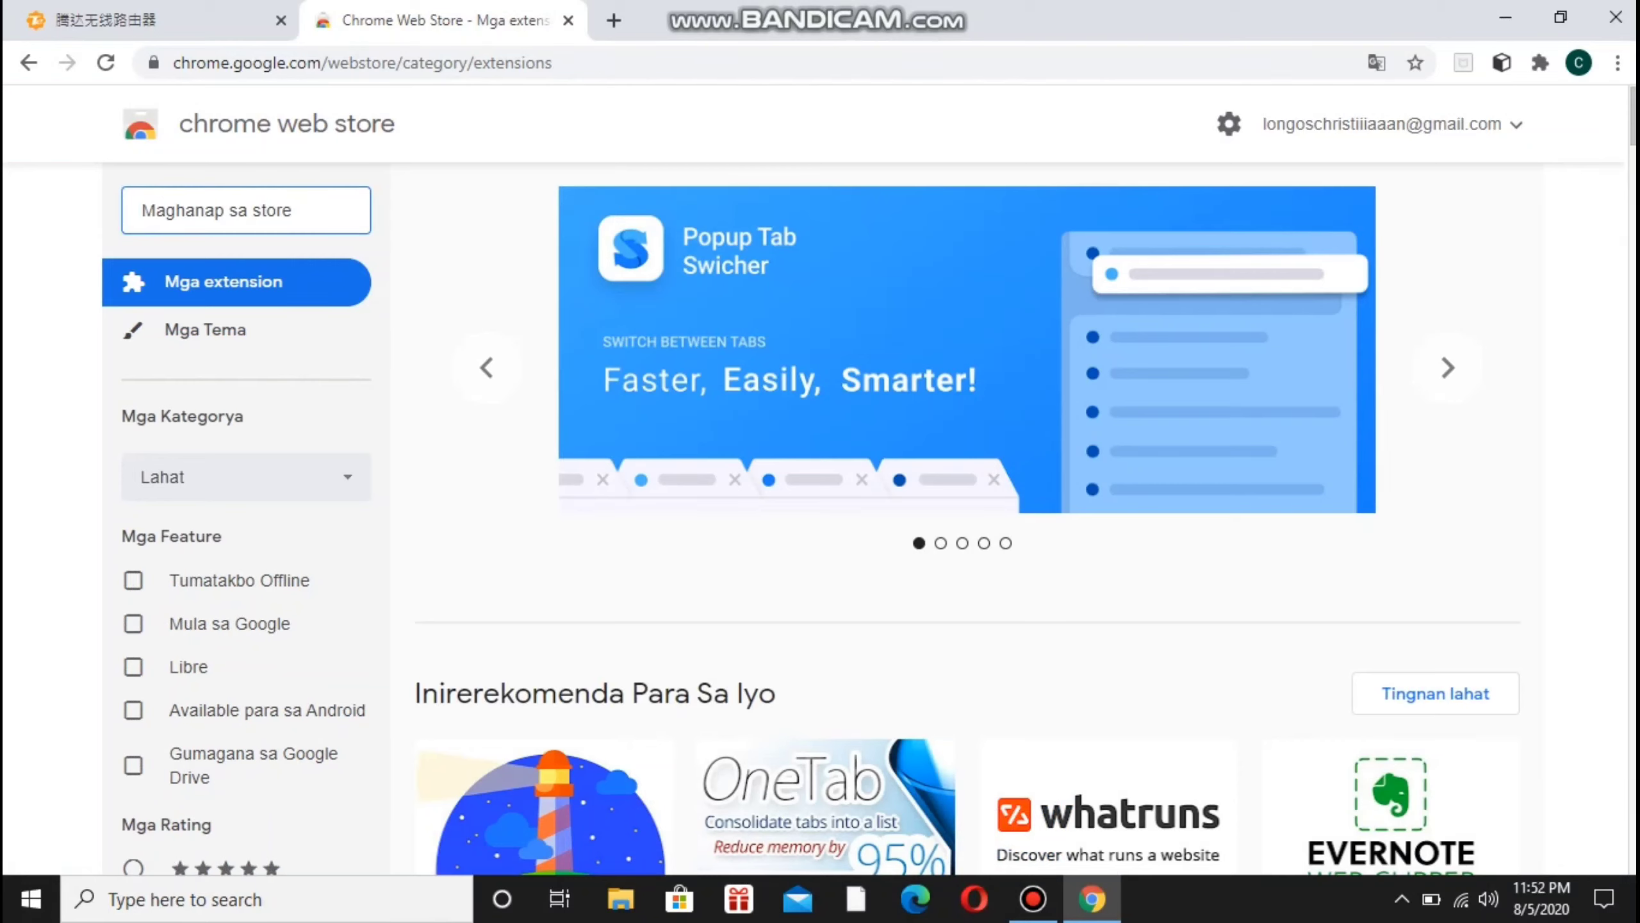
Search the Chrome Web Store for "google translate".
text(google)
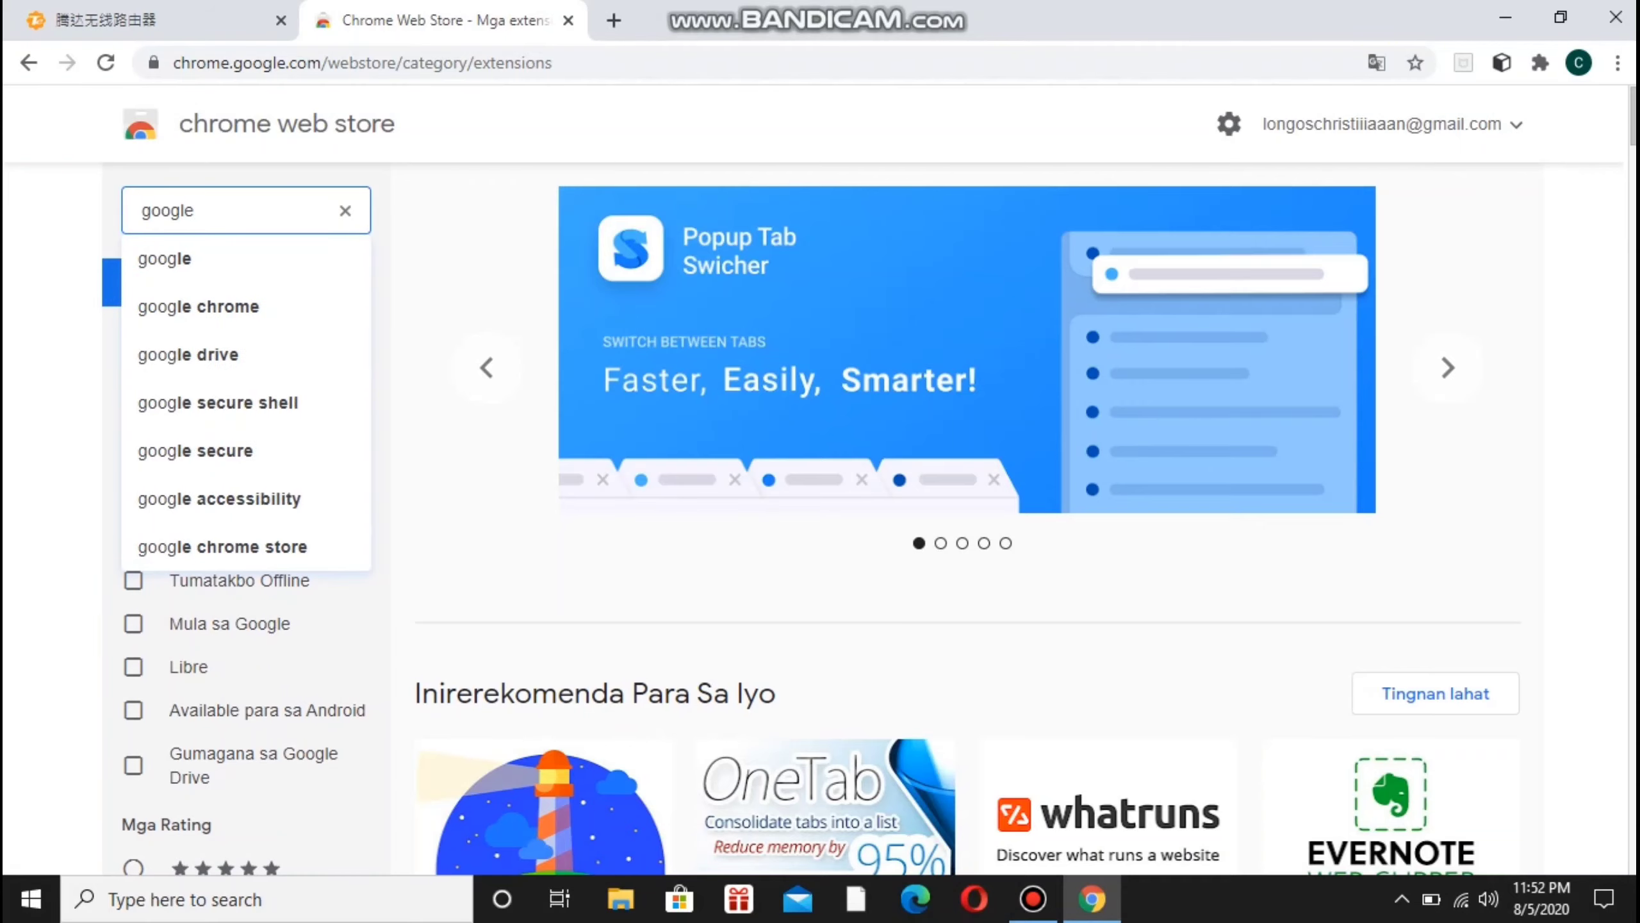
text( trnas)
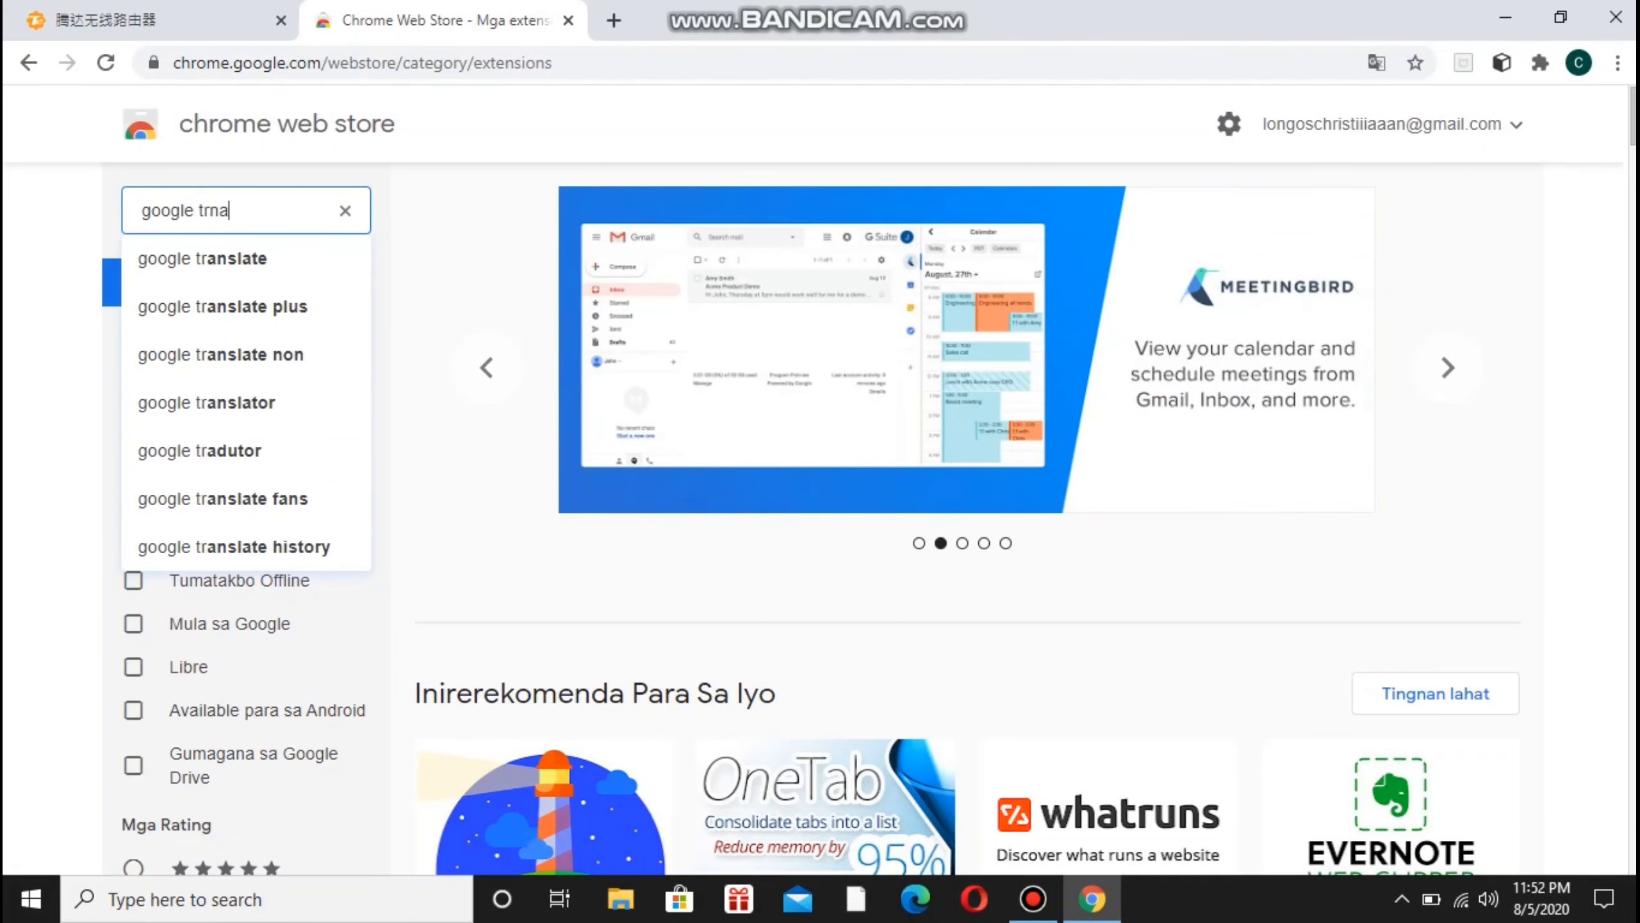
key(BackSpace)
key(BackSpace)
key(BackSpace)
text(a)
key(Down)
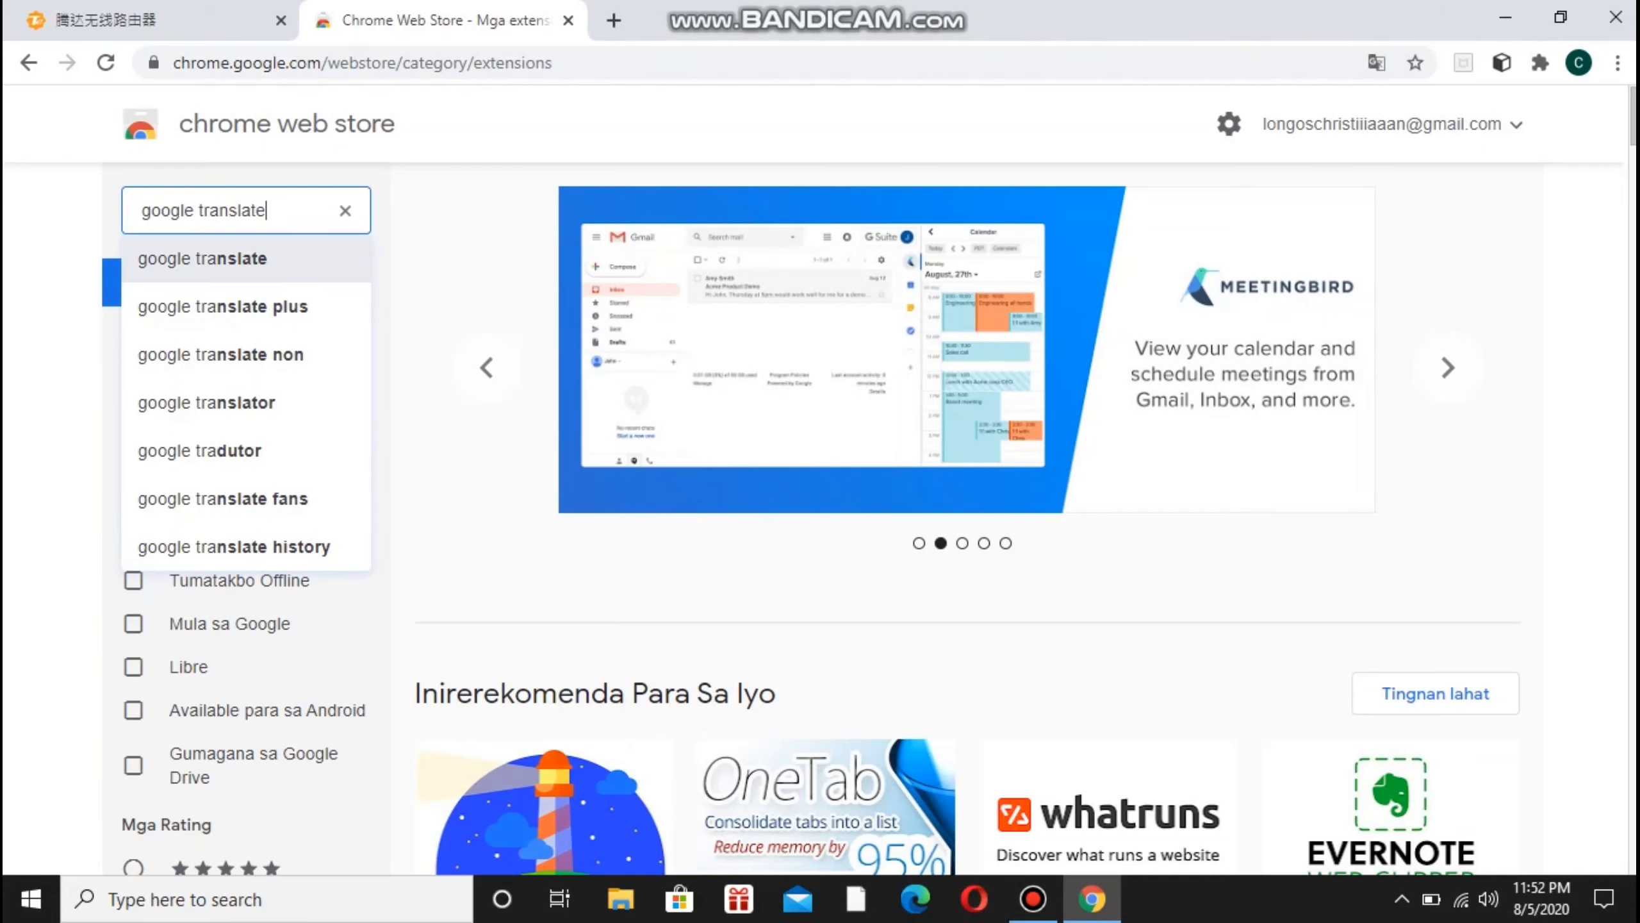
key(Return)
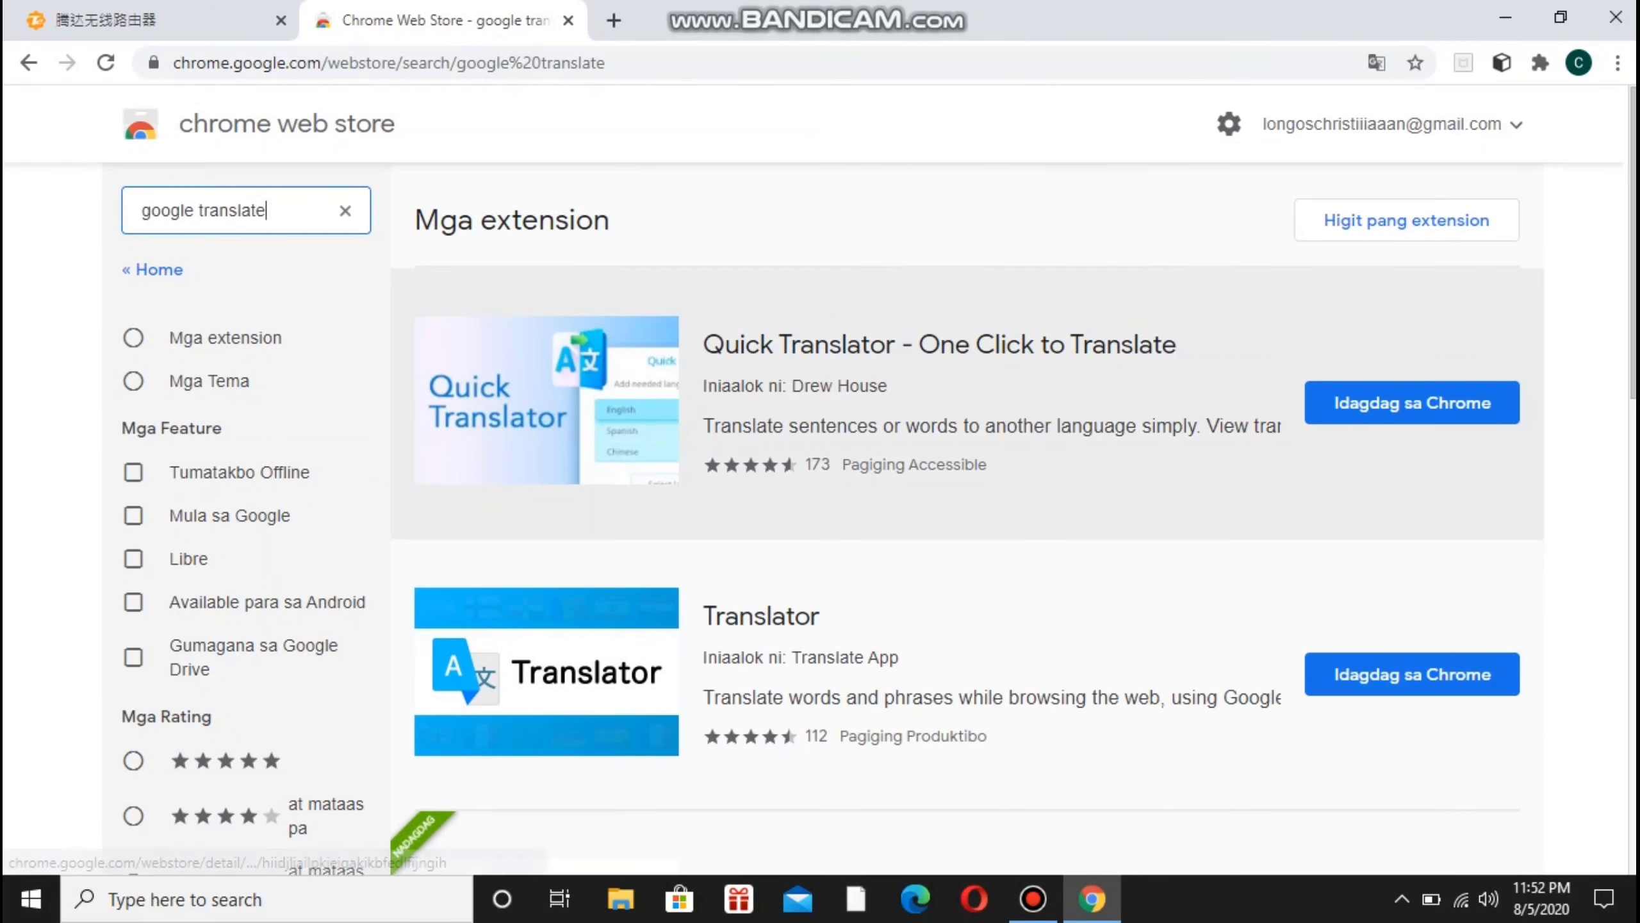
Remove the installed Google Translate extension from Chrome through its store page, and return to the search results.
scroll(820, 478, down, 1)
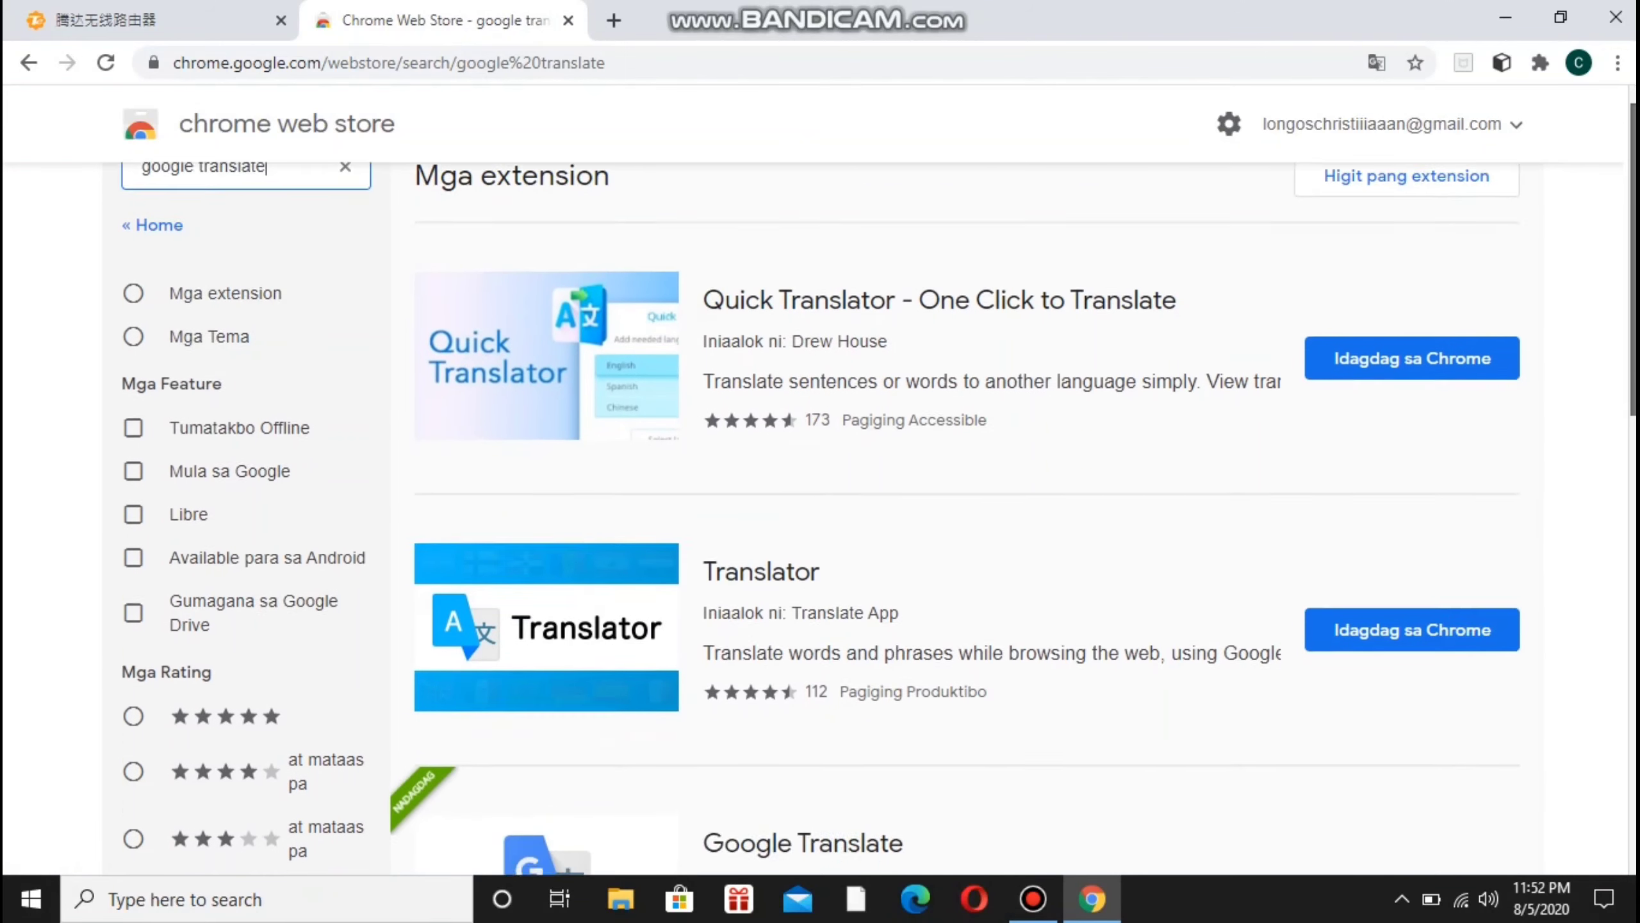
scroll(820, 478, down, 5)
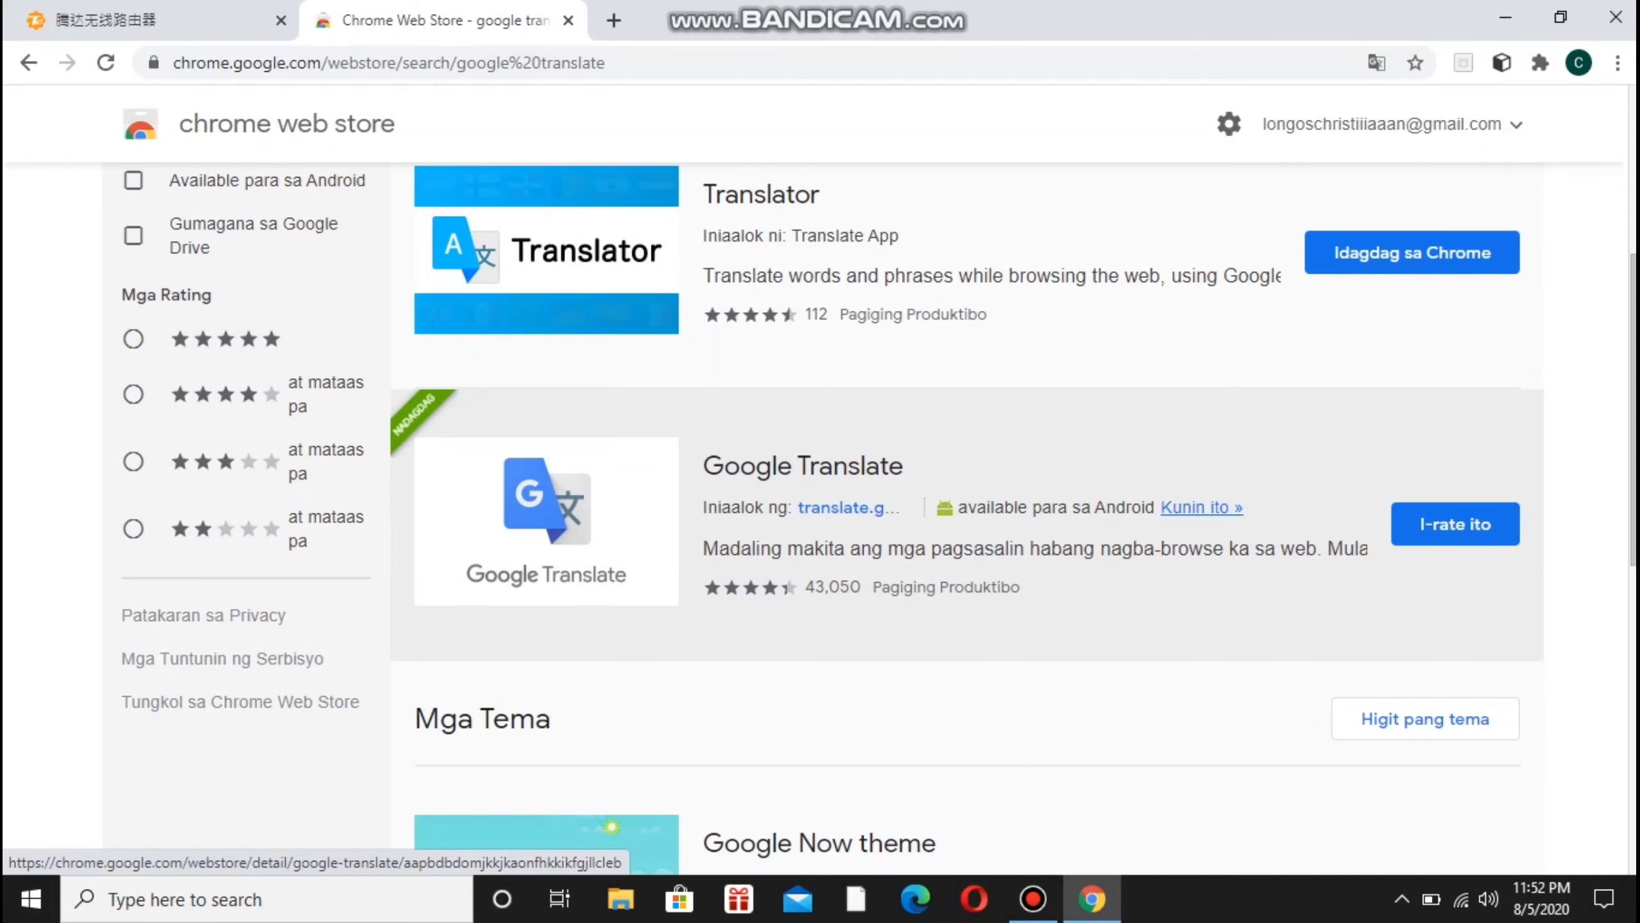
click(803, 465)
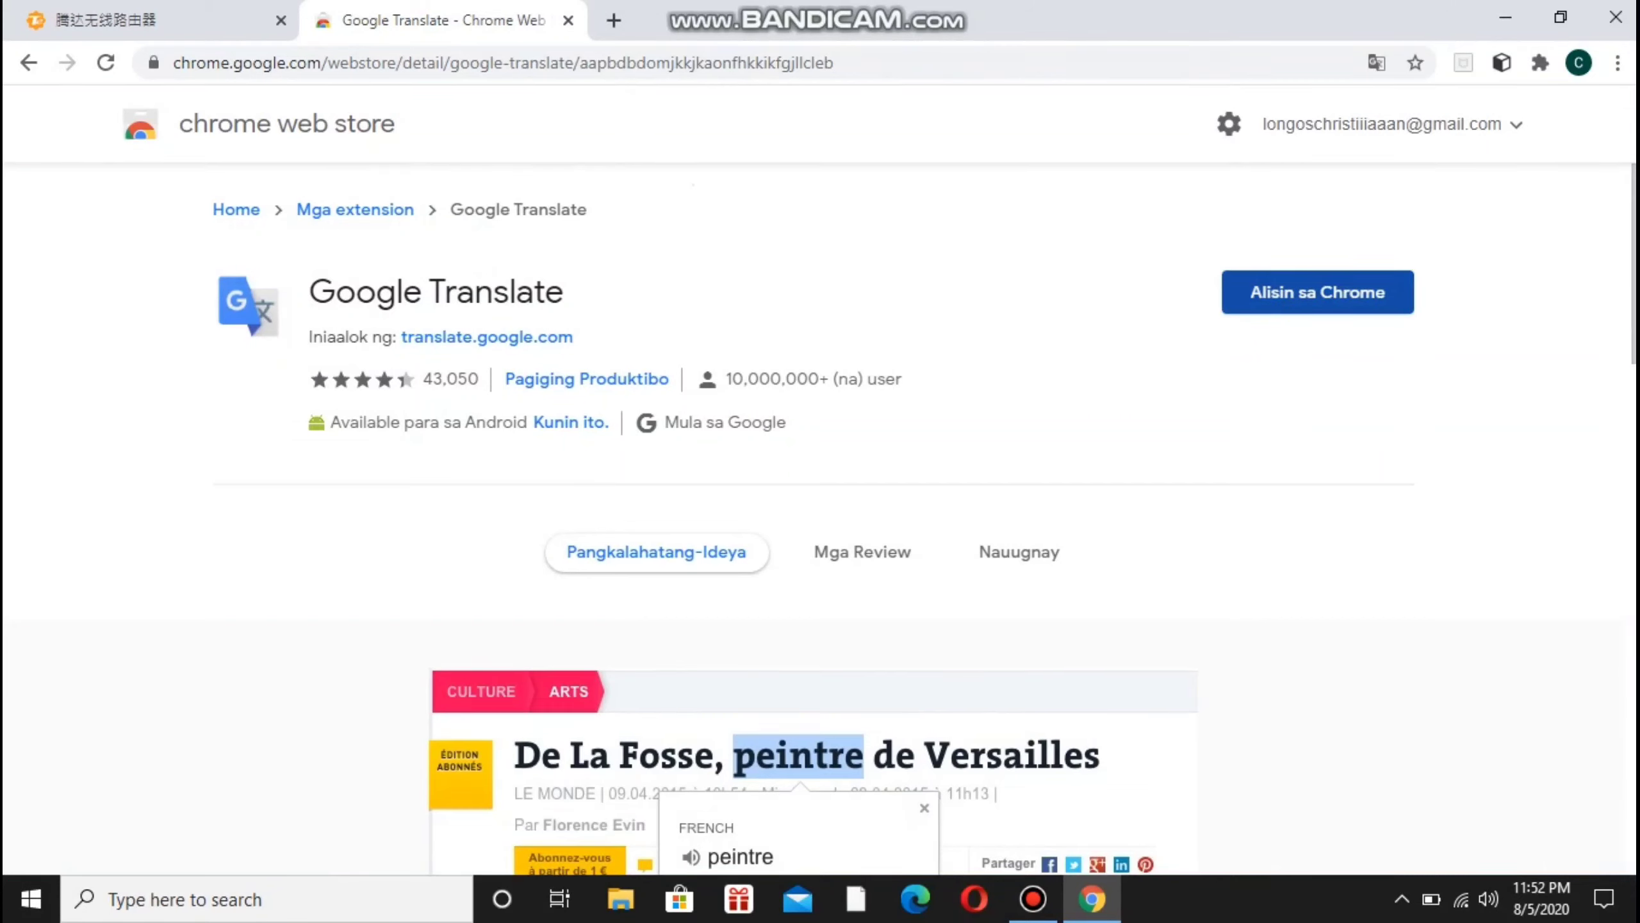
click(1317, 292)
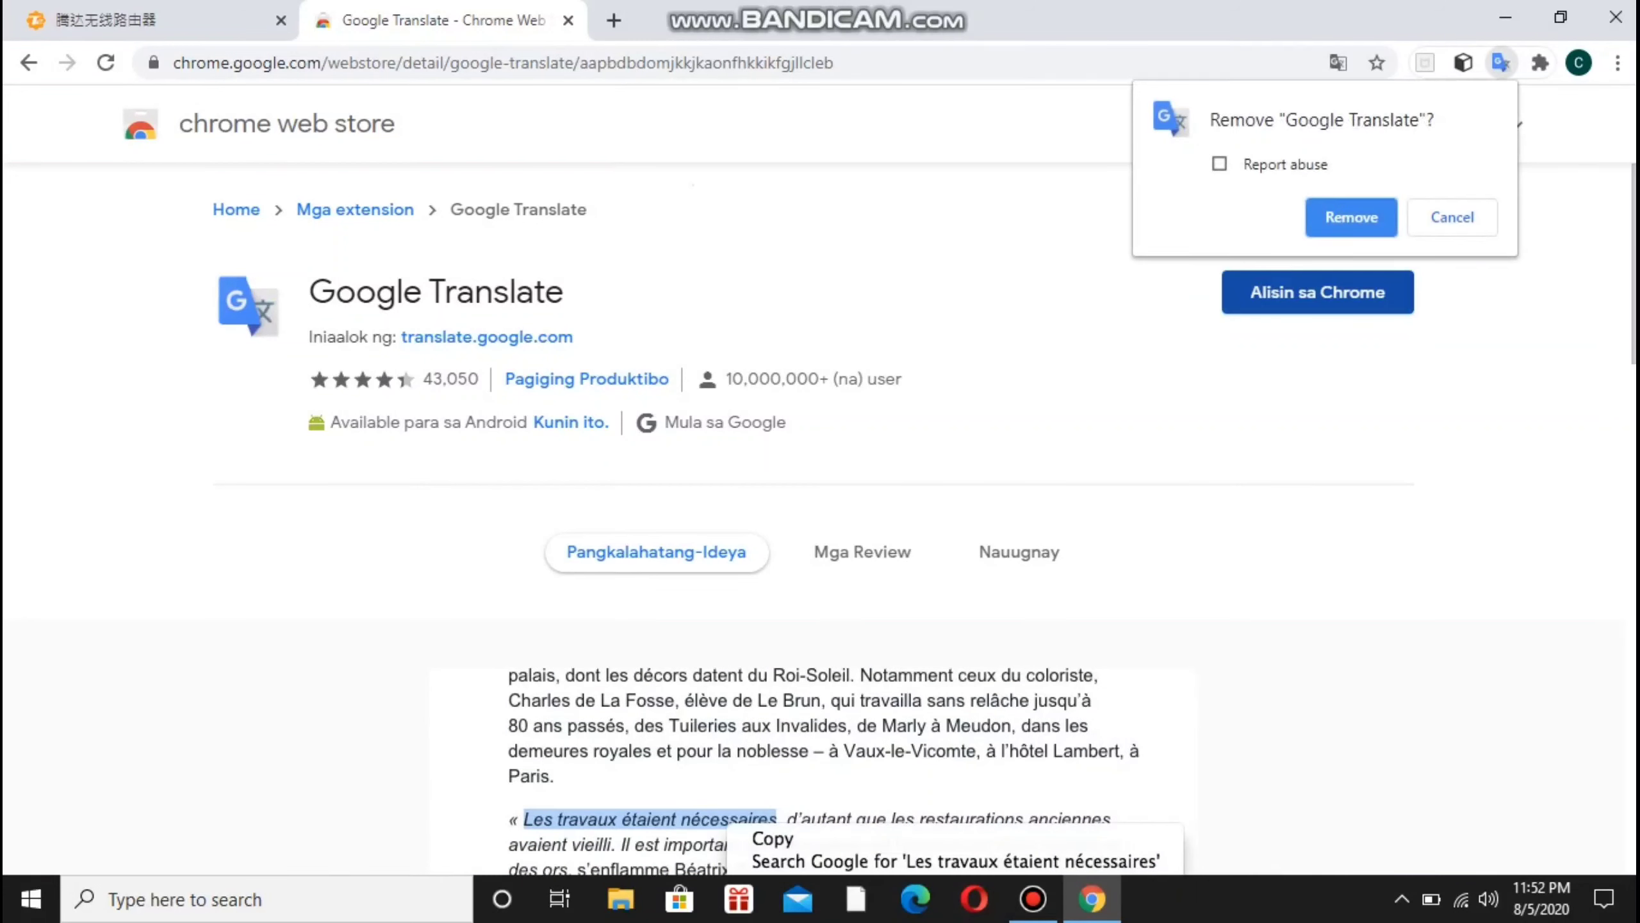
key(Return)
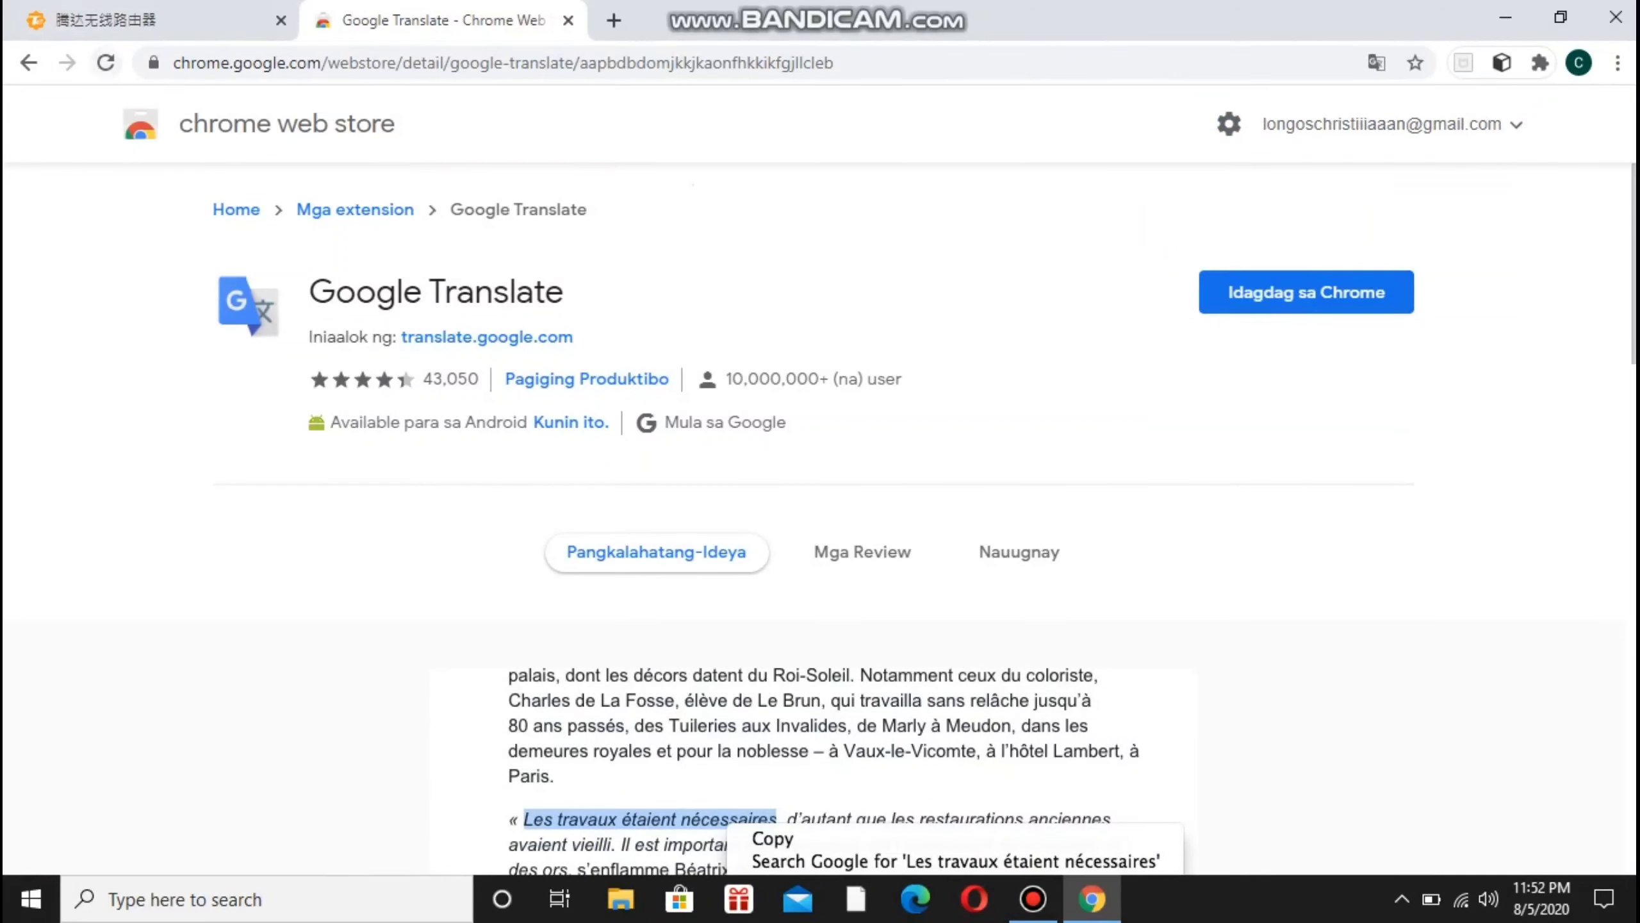
click(28, 63)
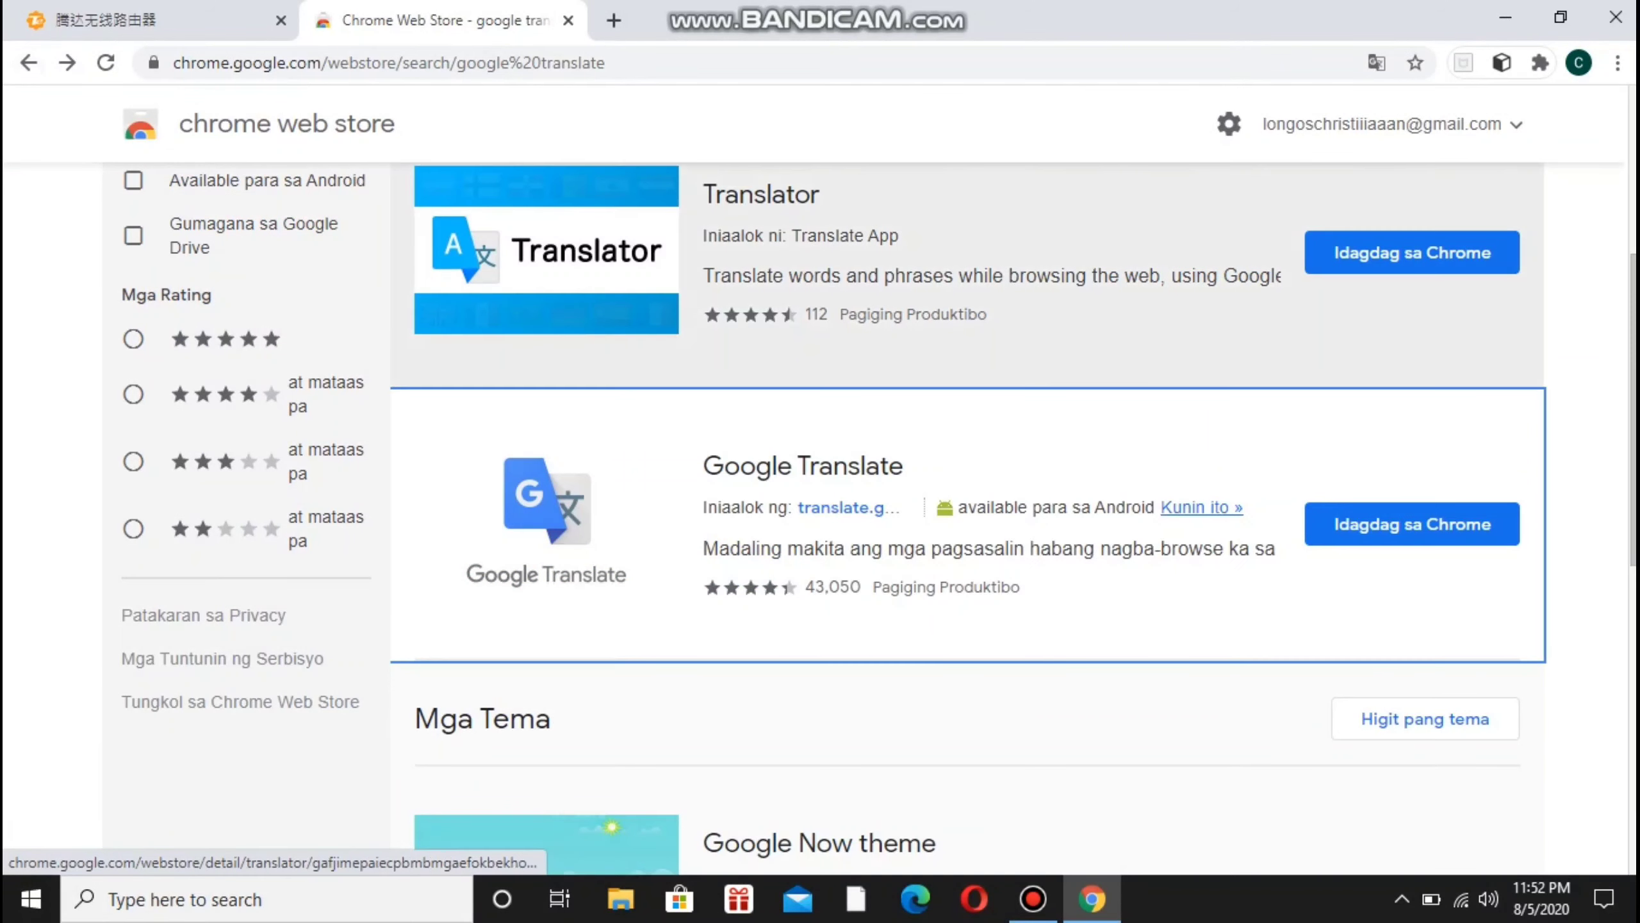
scroll(879, 517, up, 6)
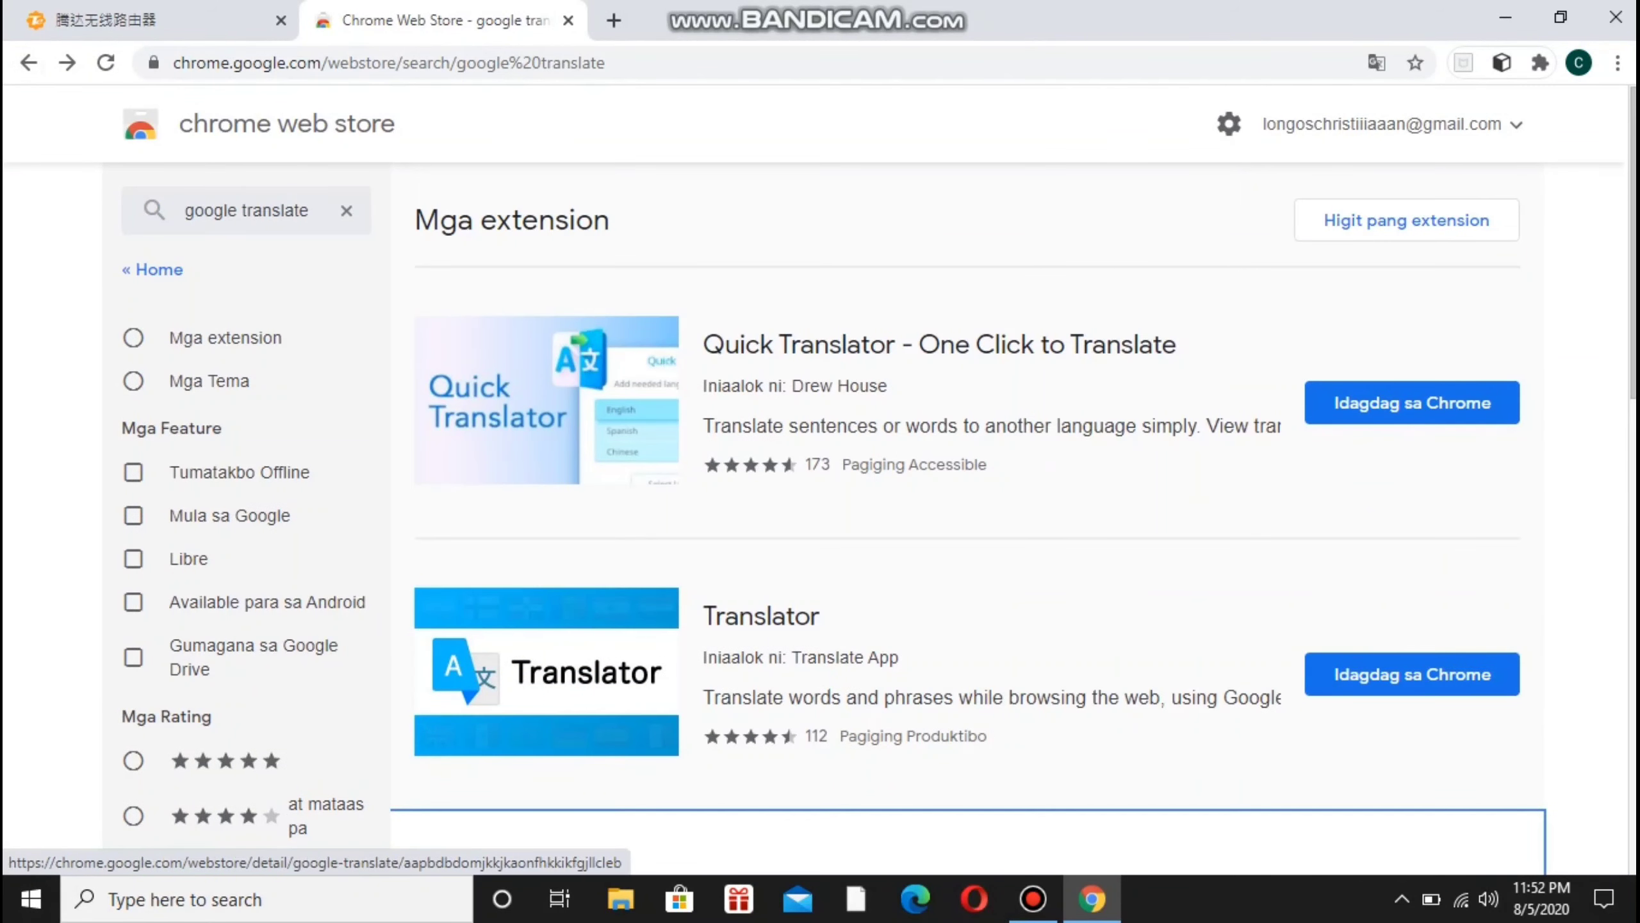
Repeat the Chrome Web Store search for "google translate" and add the Google Translate extension to Chrome.
click(245, 210)
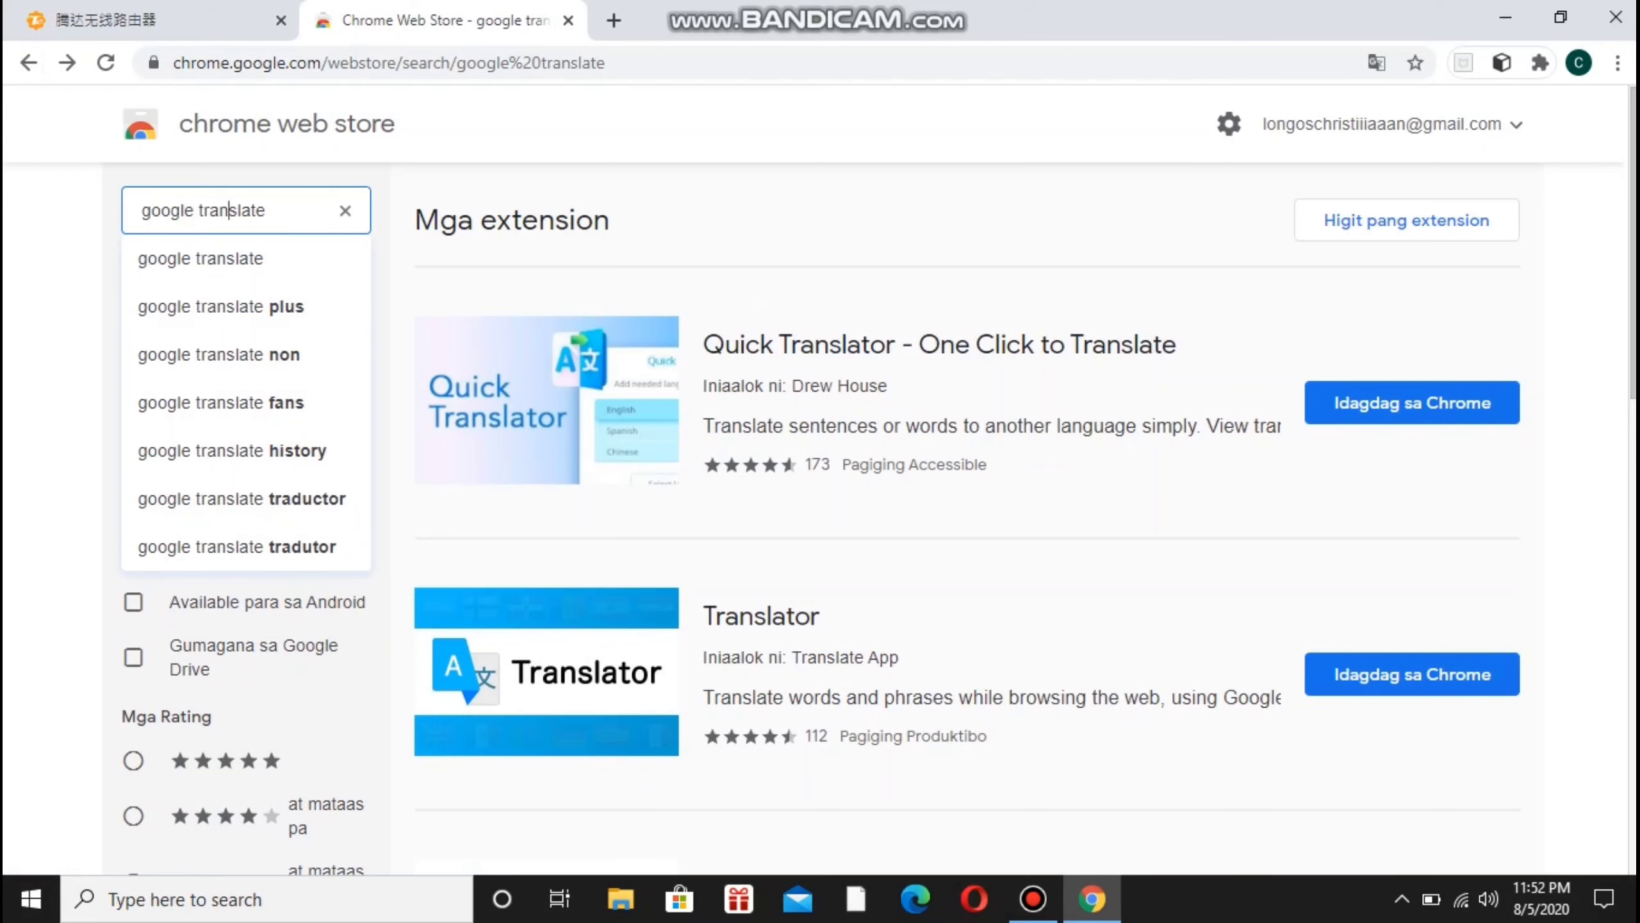
key(Return)
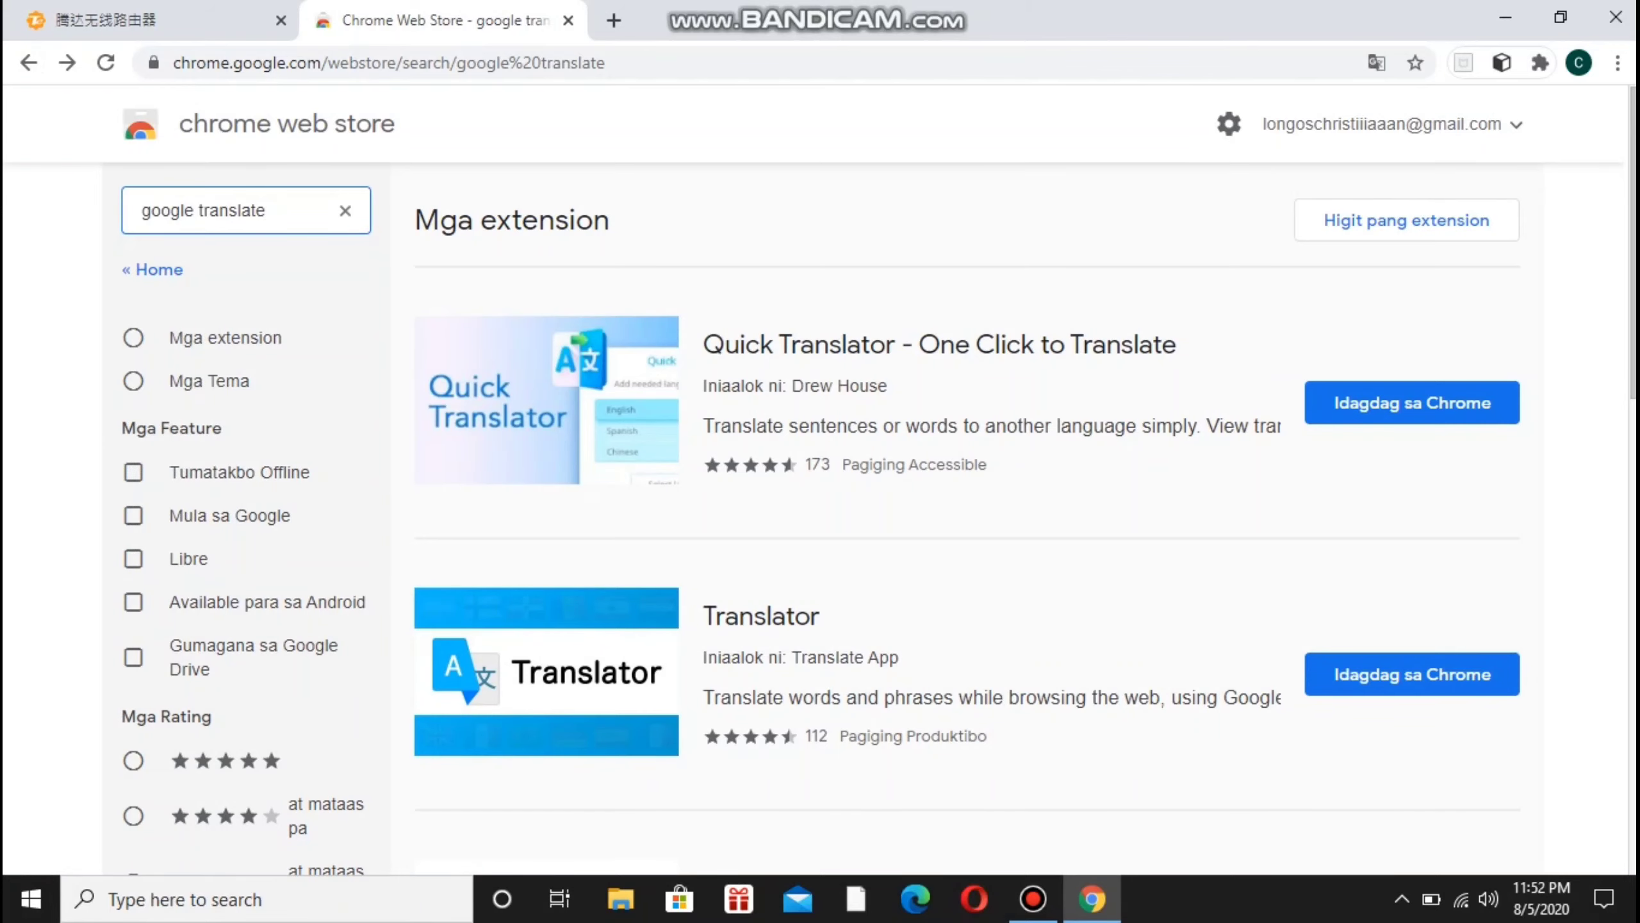
scroll(878, 517, down, 2)
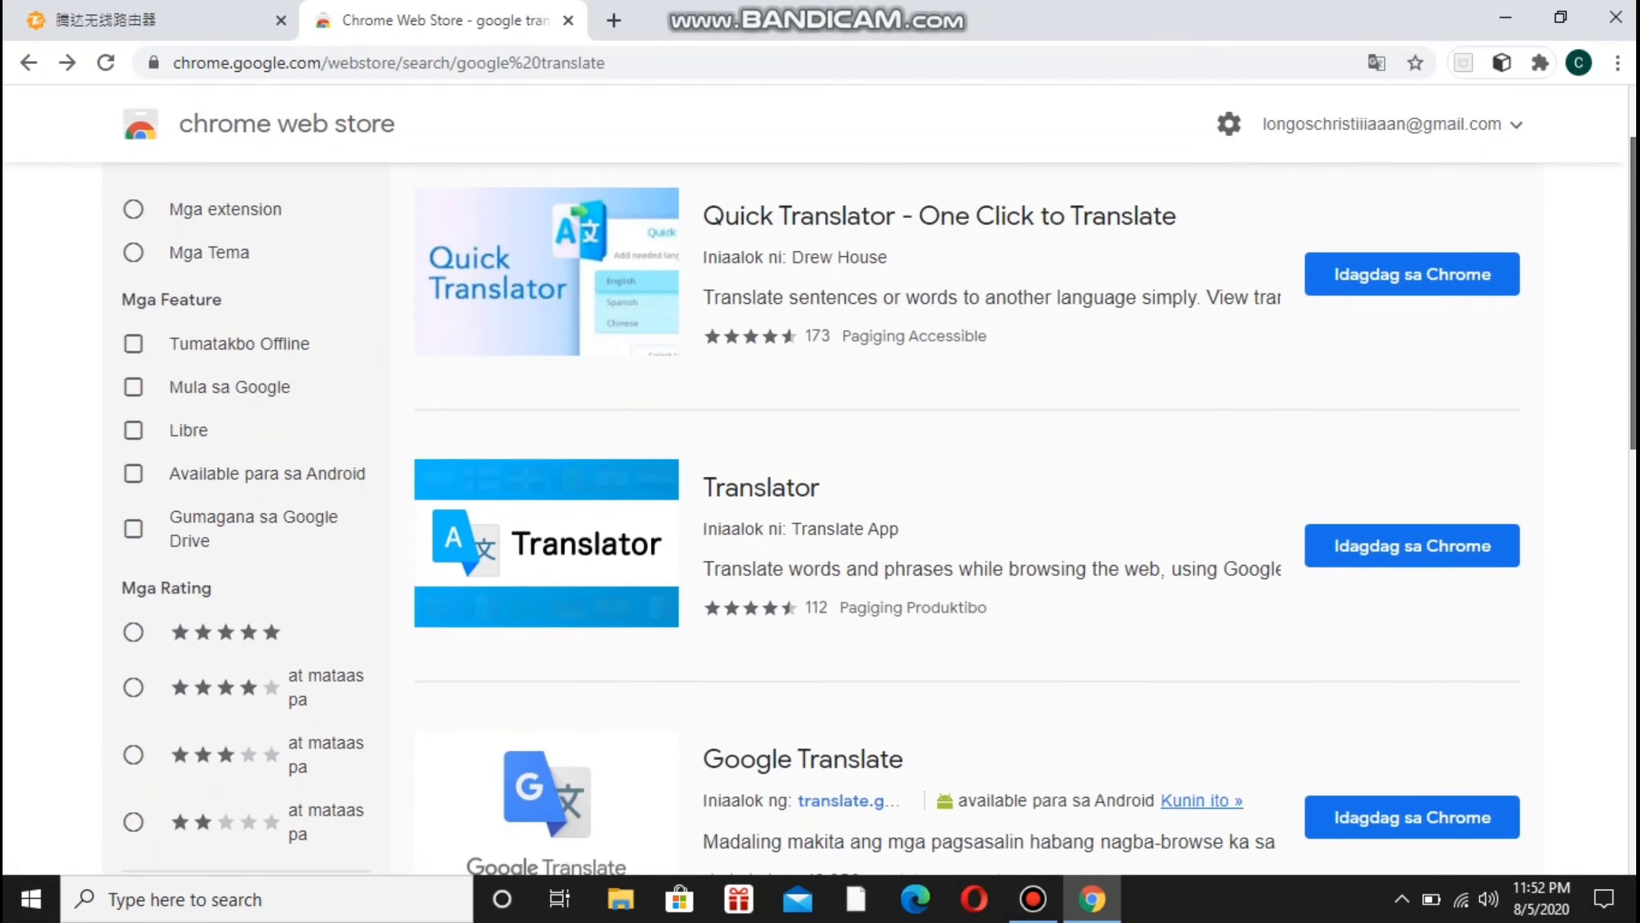
scroll(904, 291, down, 4)
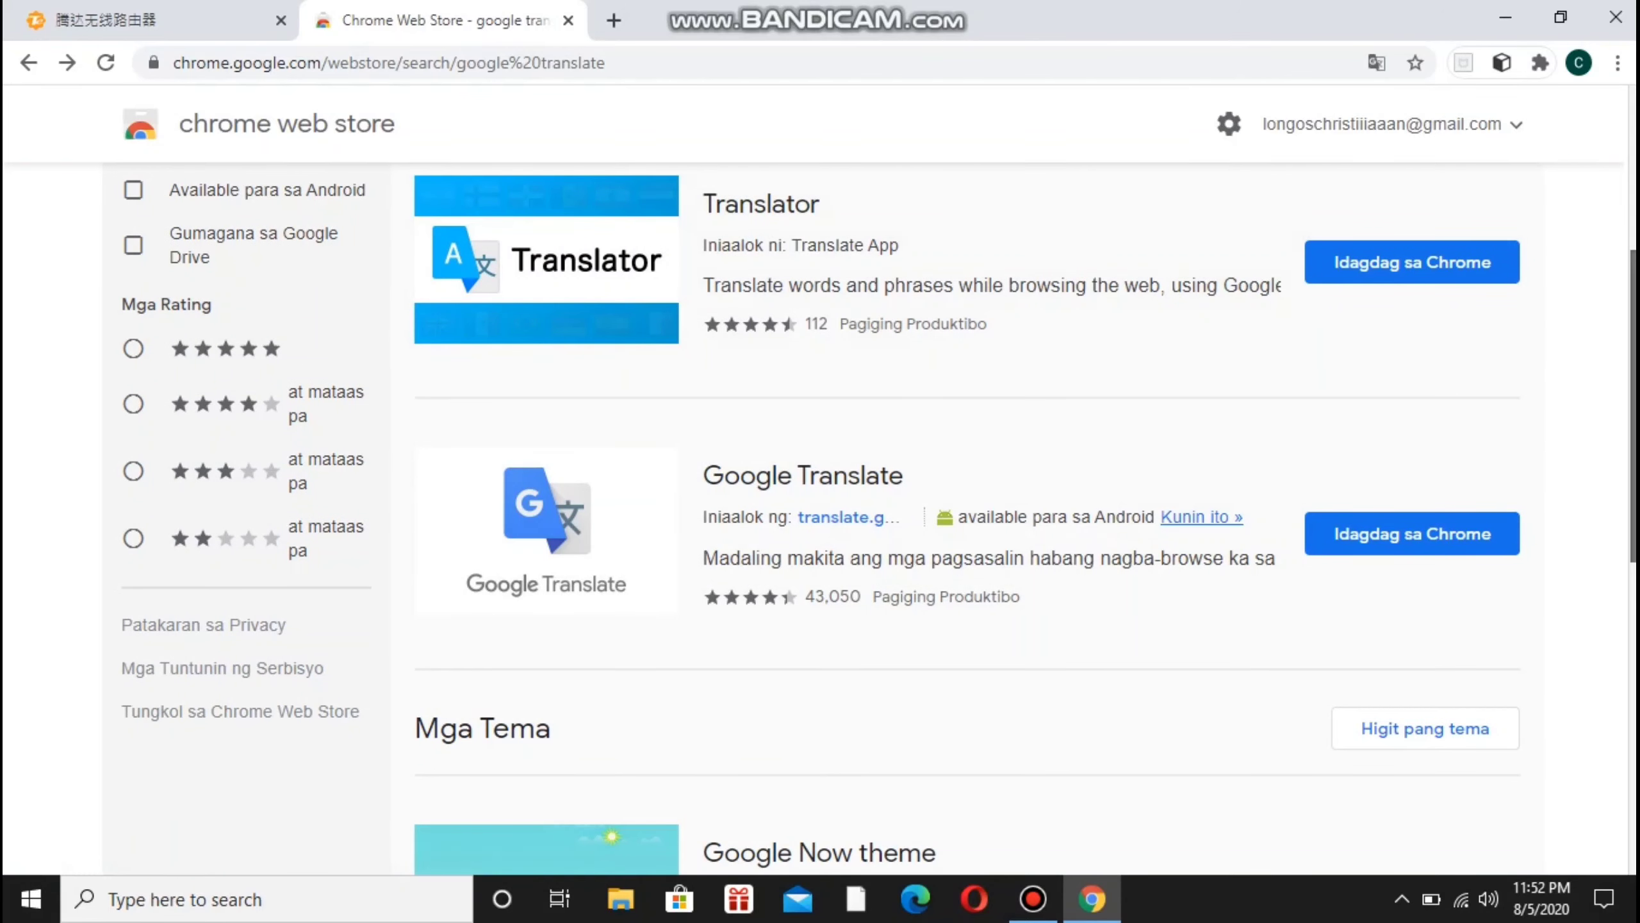
scroll(904, 291, up, 4)
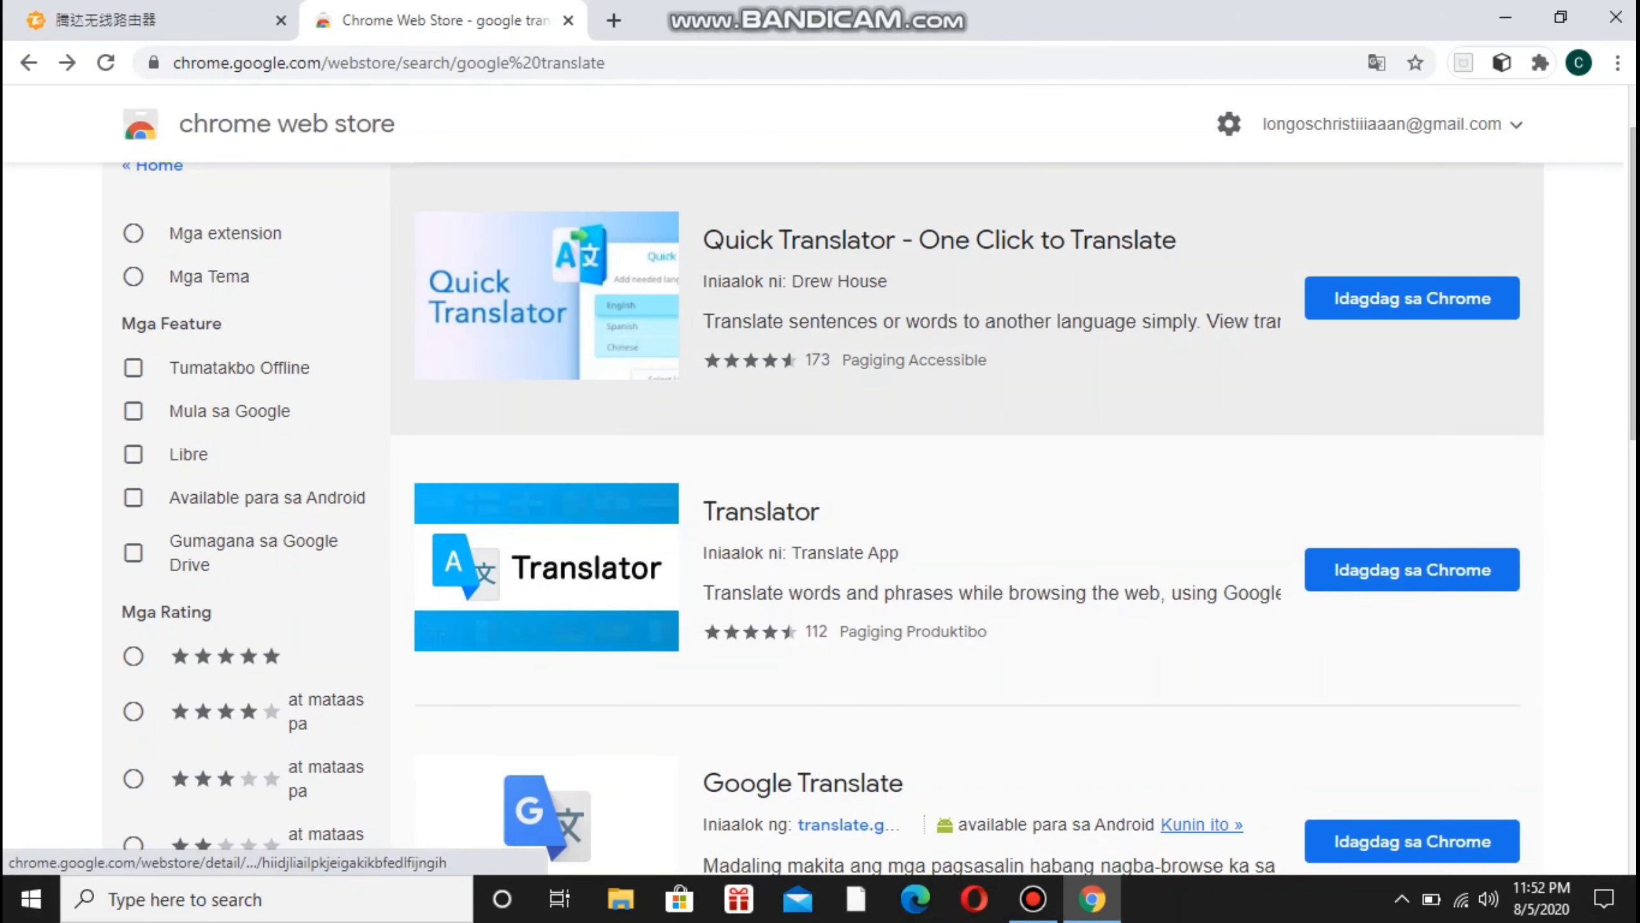
scroll(904, 453, down, 4)
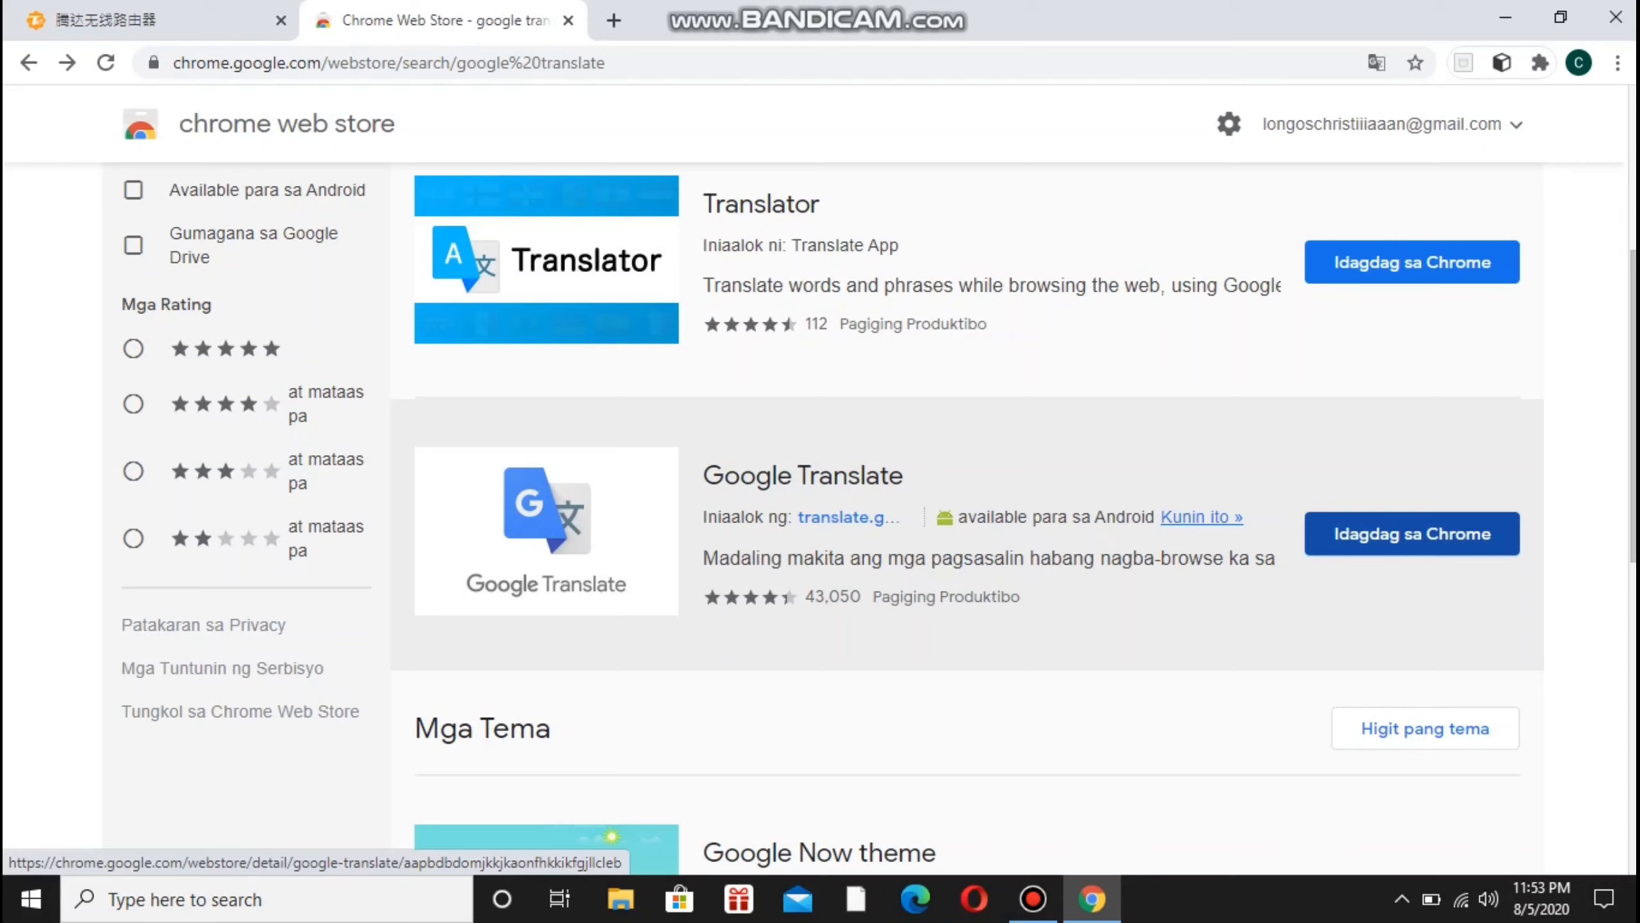
click(1412, 534)
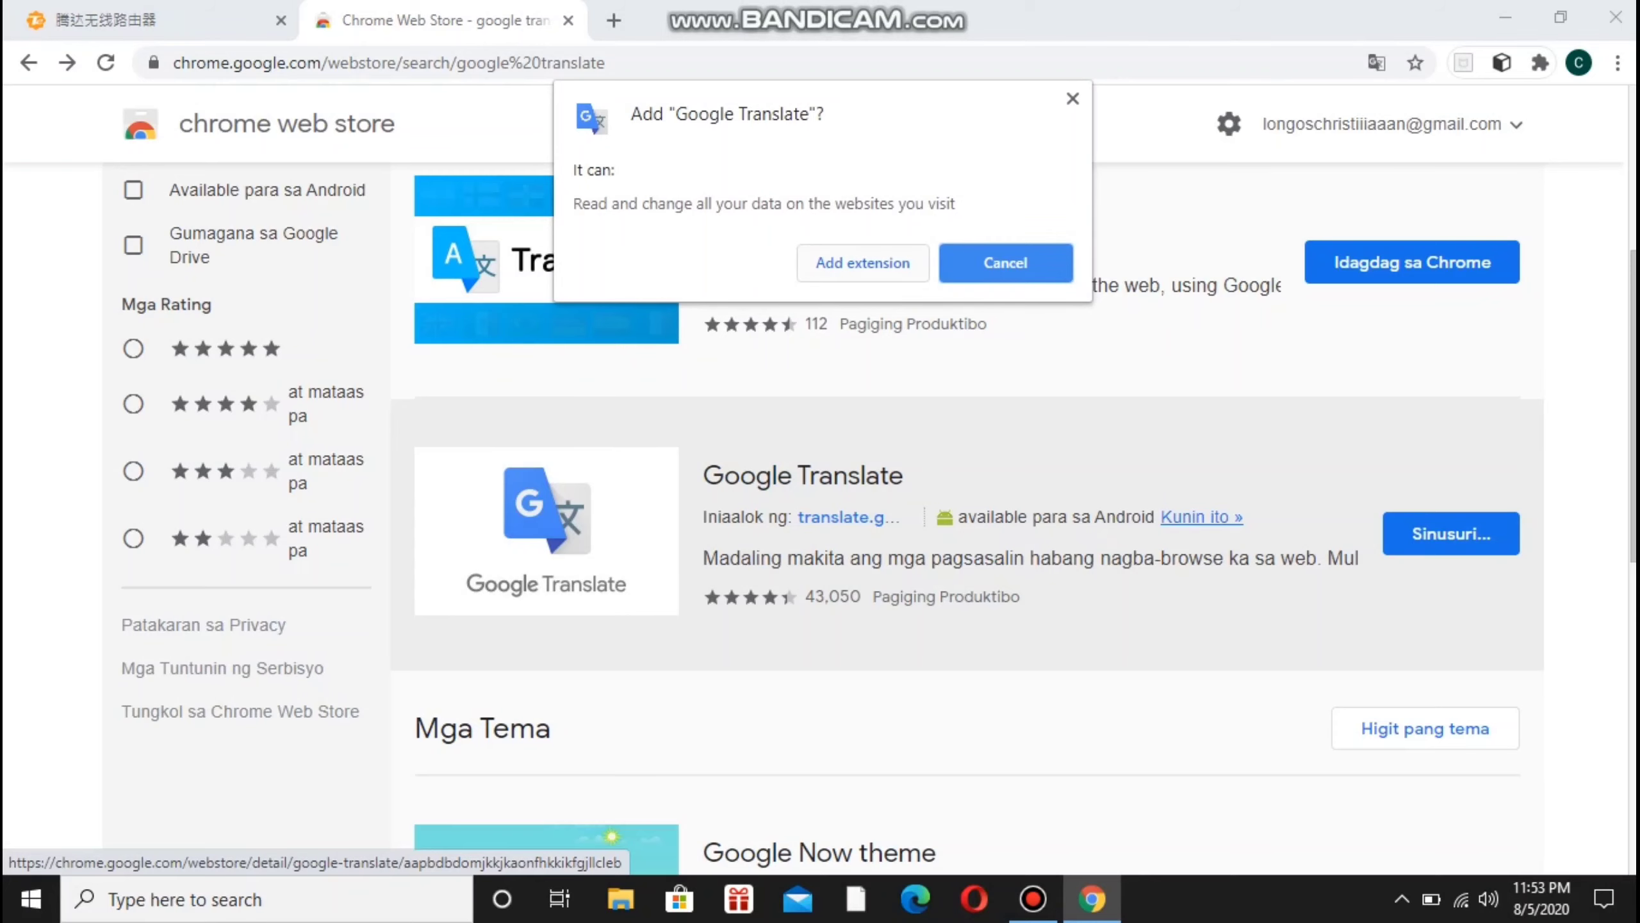
click(863, 262)
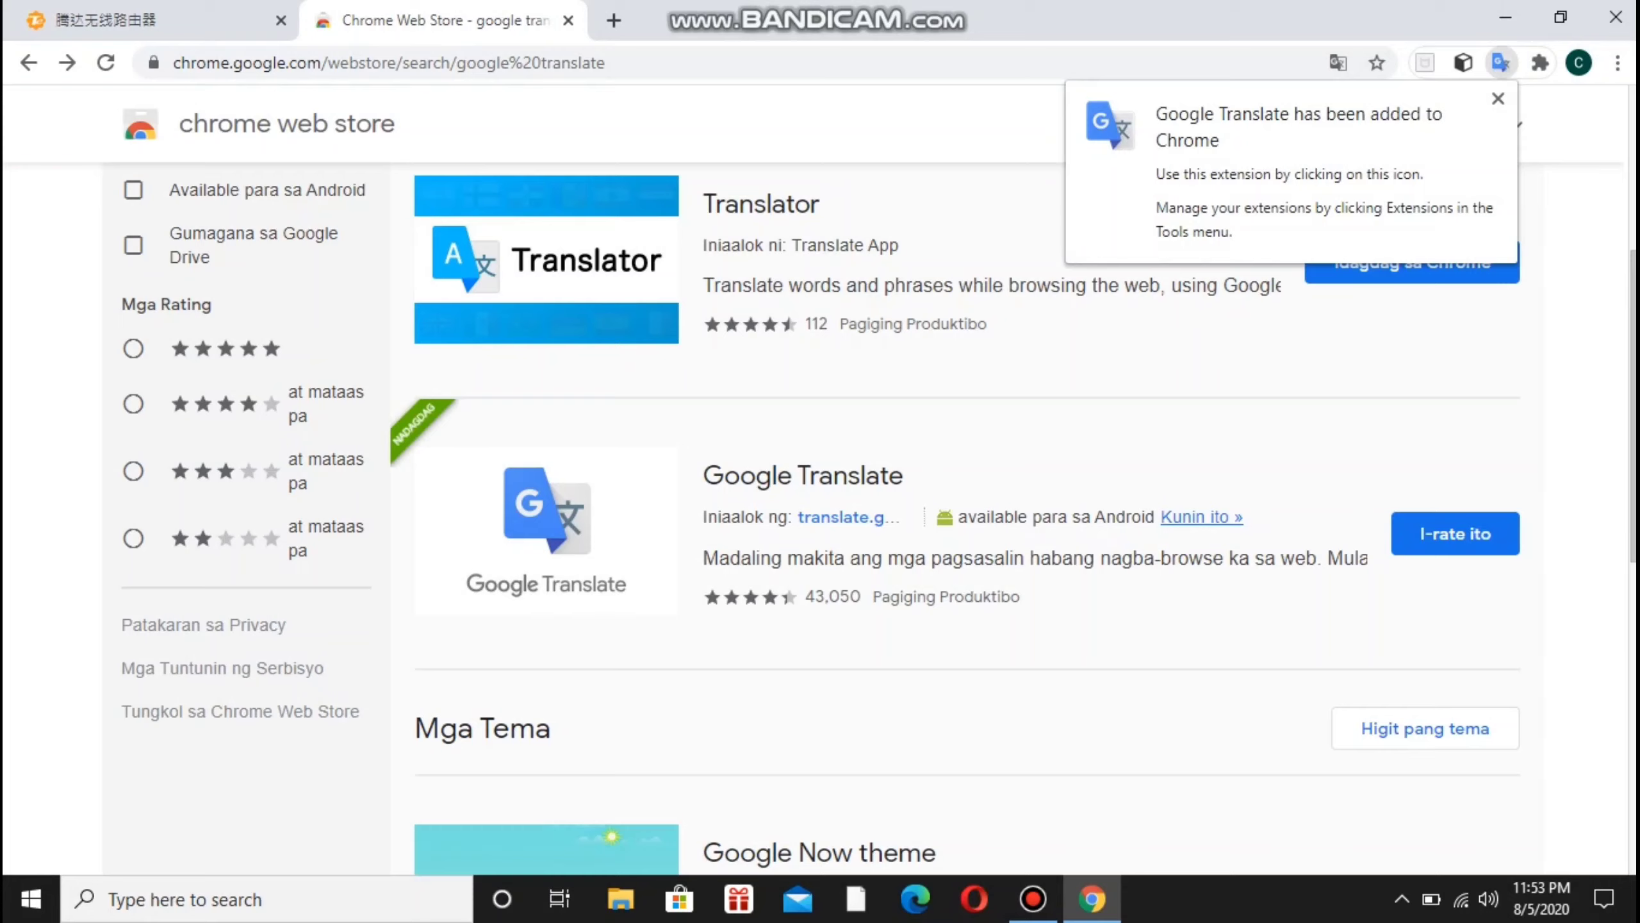
click(1498, 98)
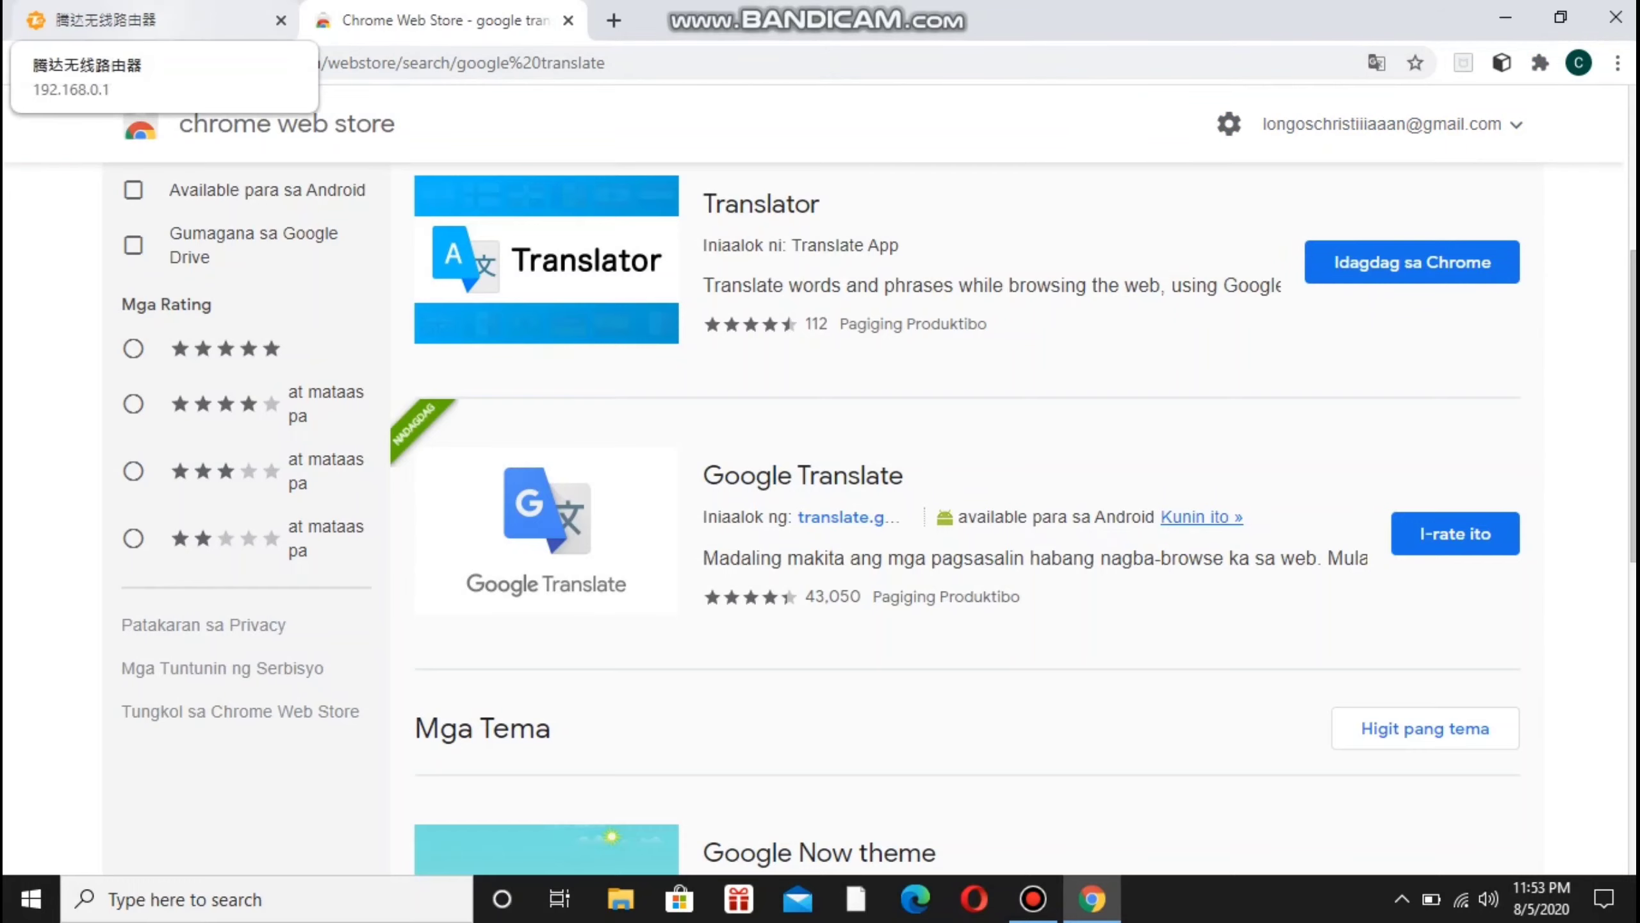
Return to the Tenda router tab, open the router status page and translate it with the Google Translate extension.
click(149, 20)
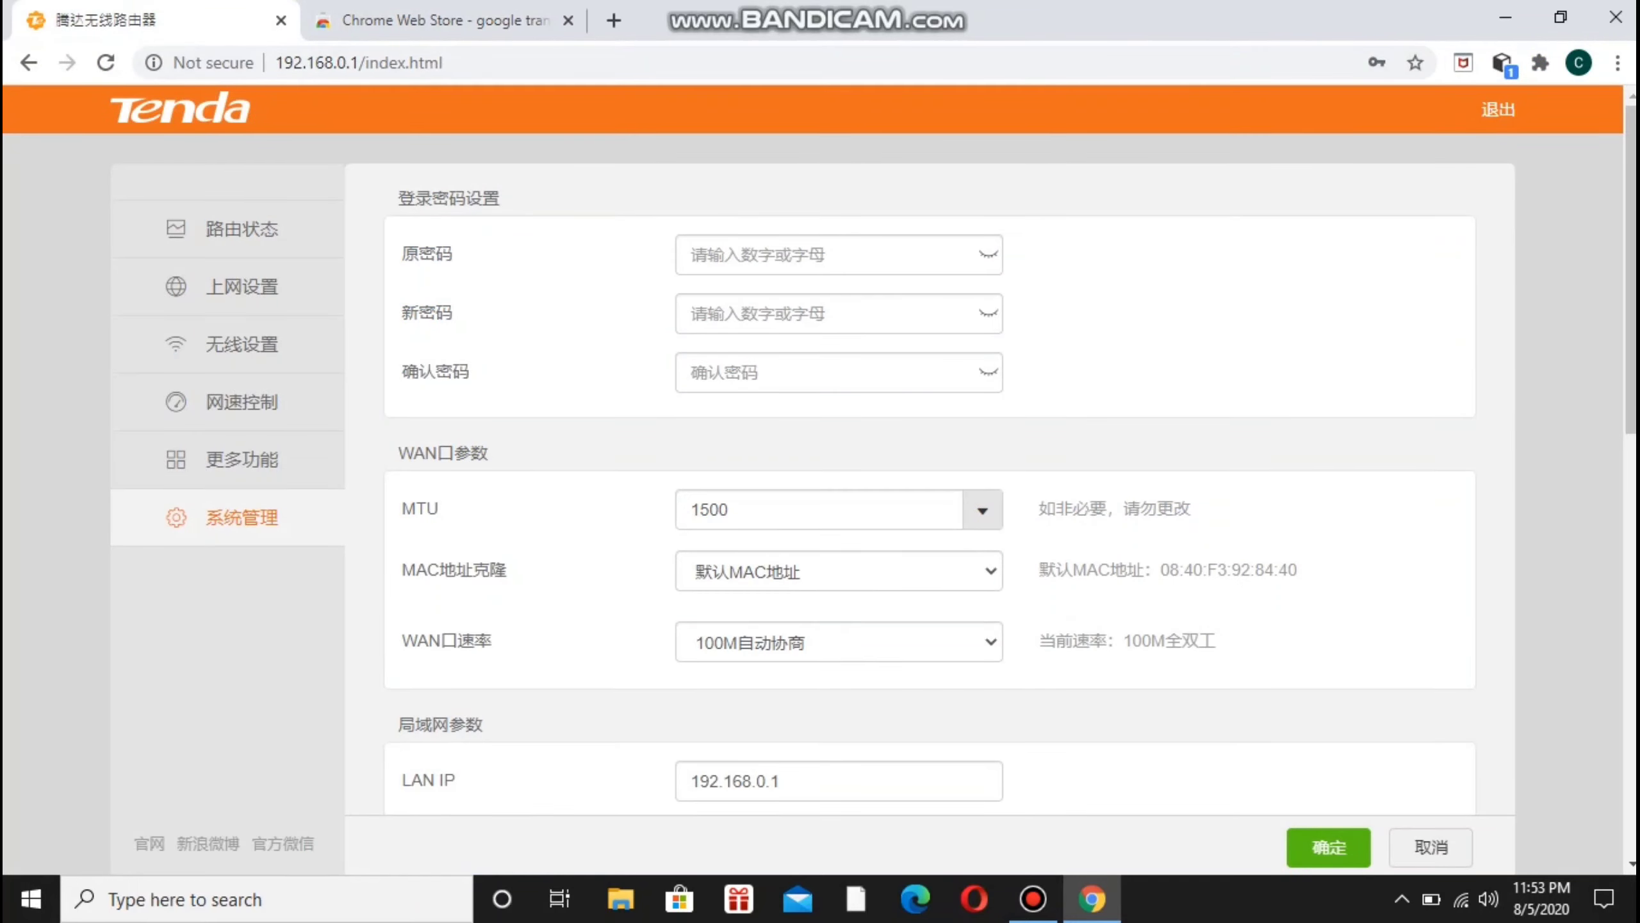
mouse_move(1632, 272)
mouse_down()
mouse_move(1632, 370)
mouse_move(1632, 272)
mouse_up()
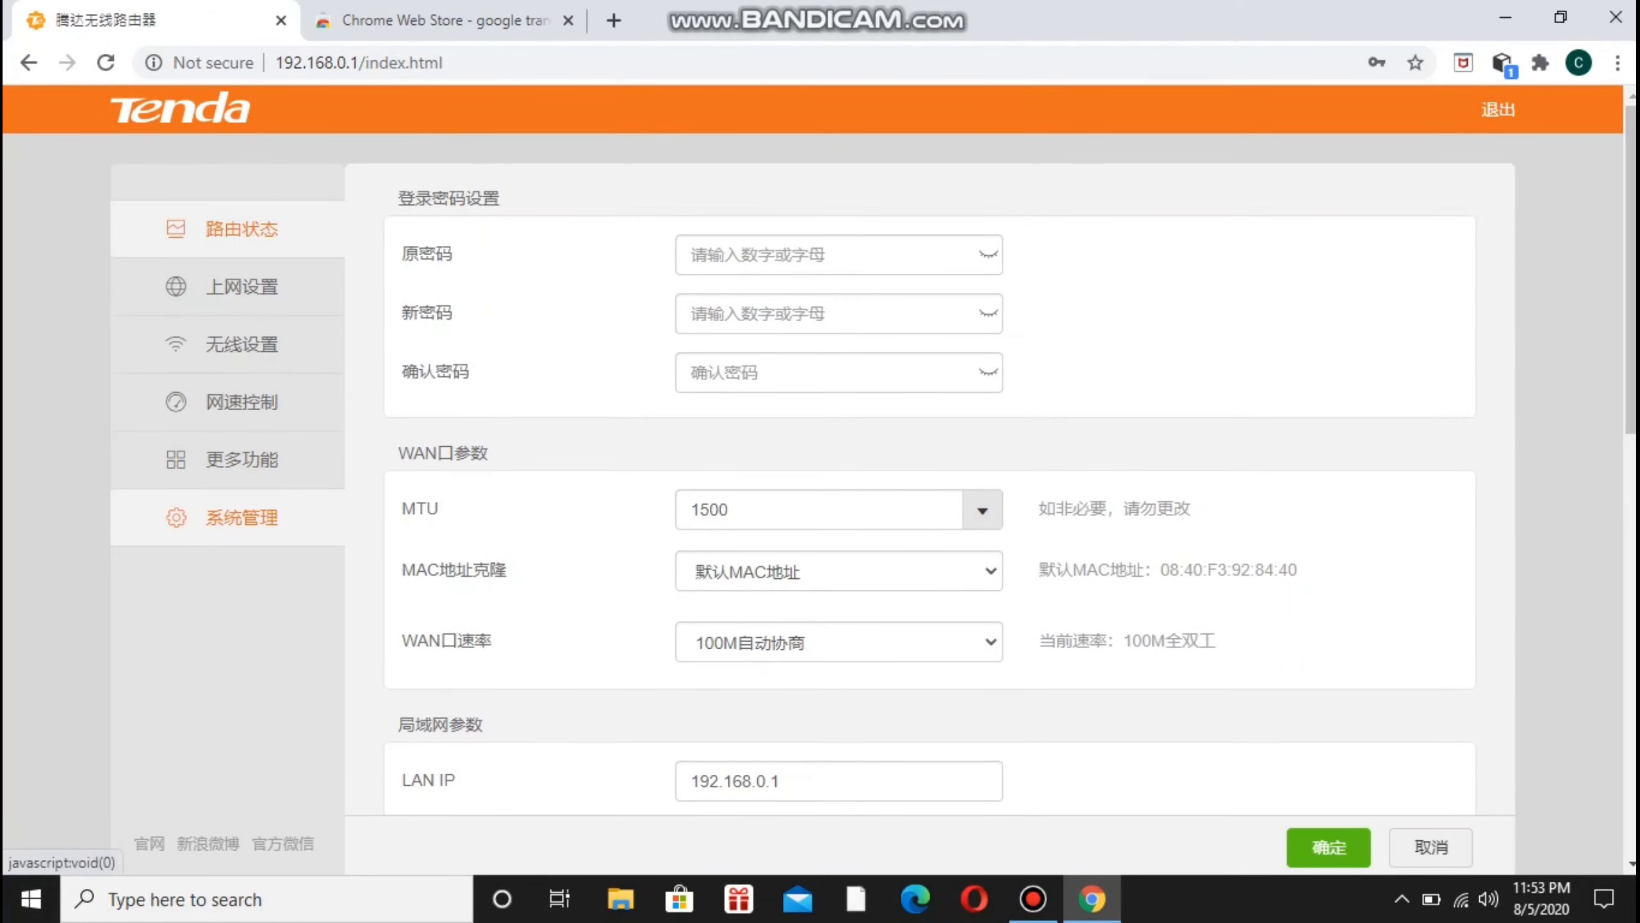
click(241, 229)
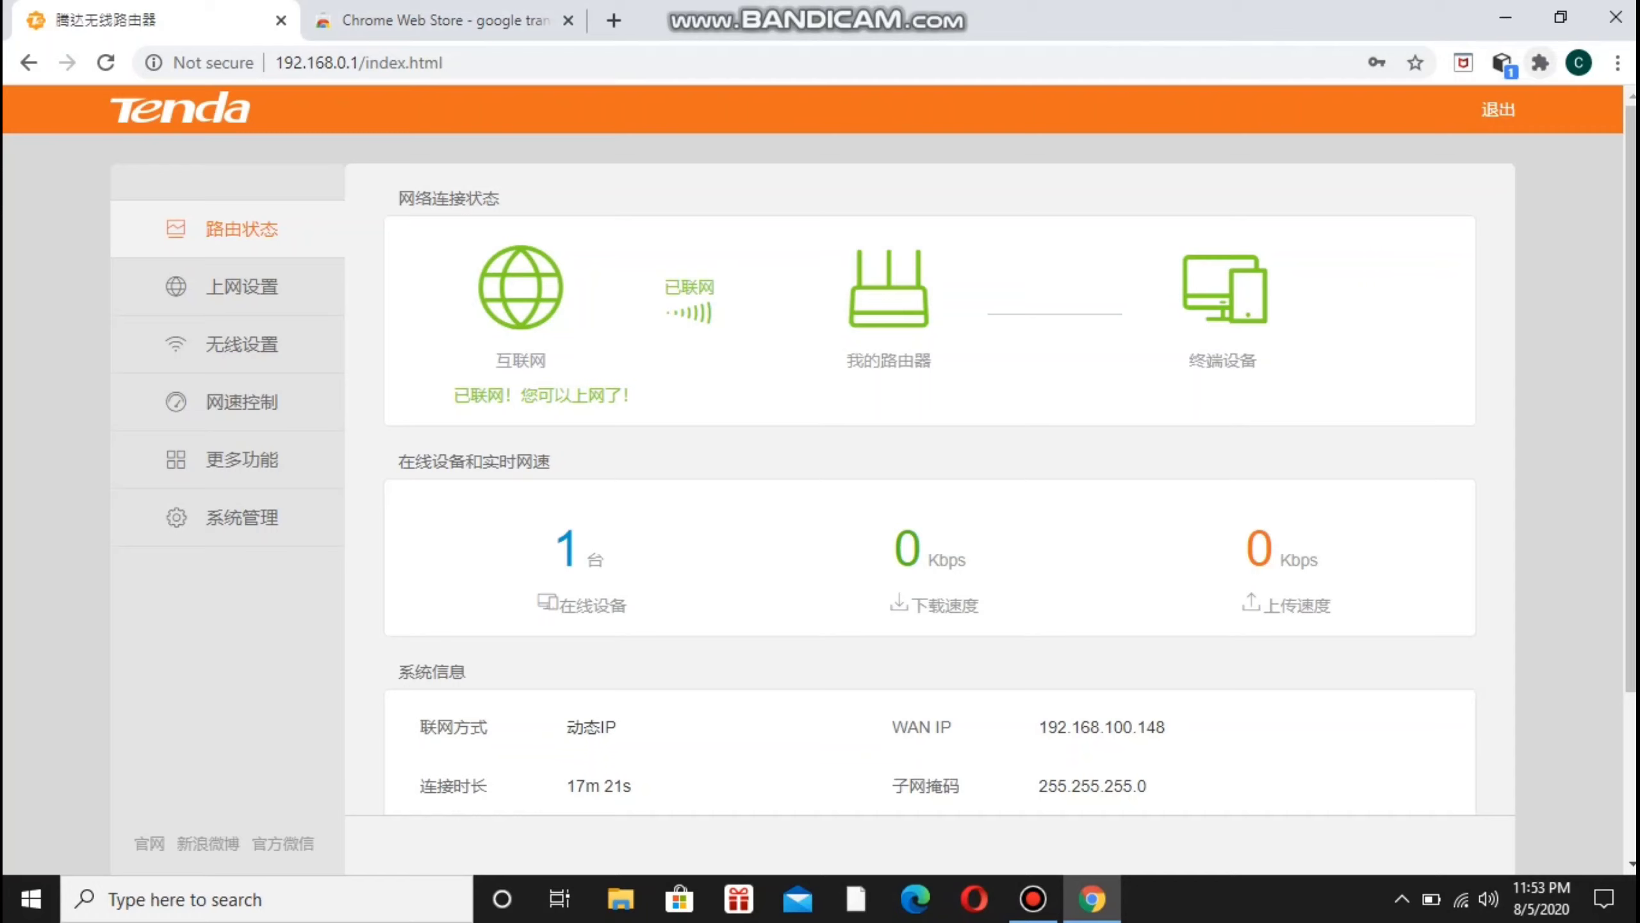
click(1540, 63)
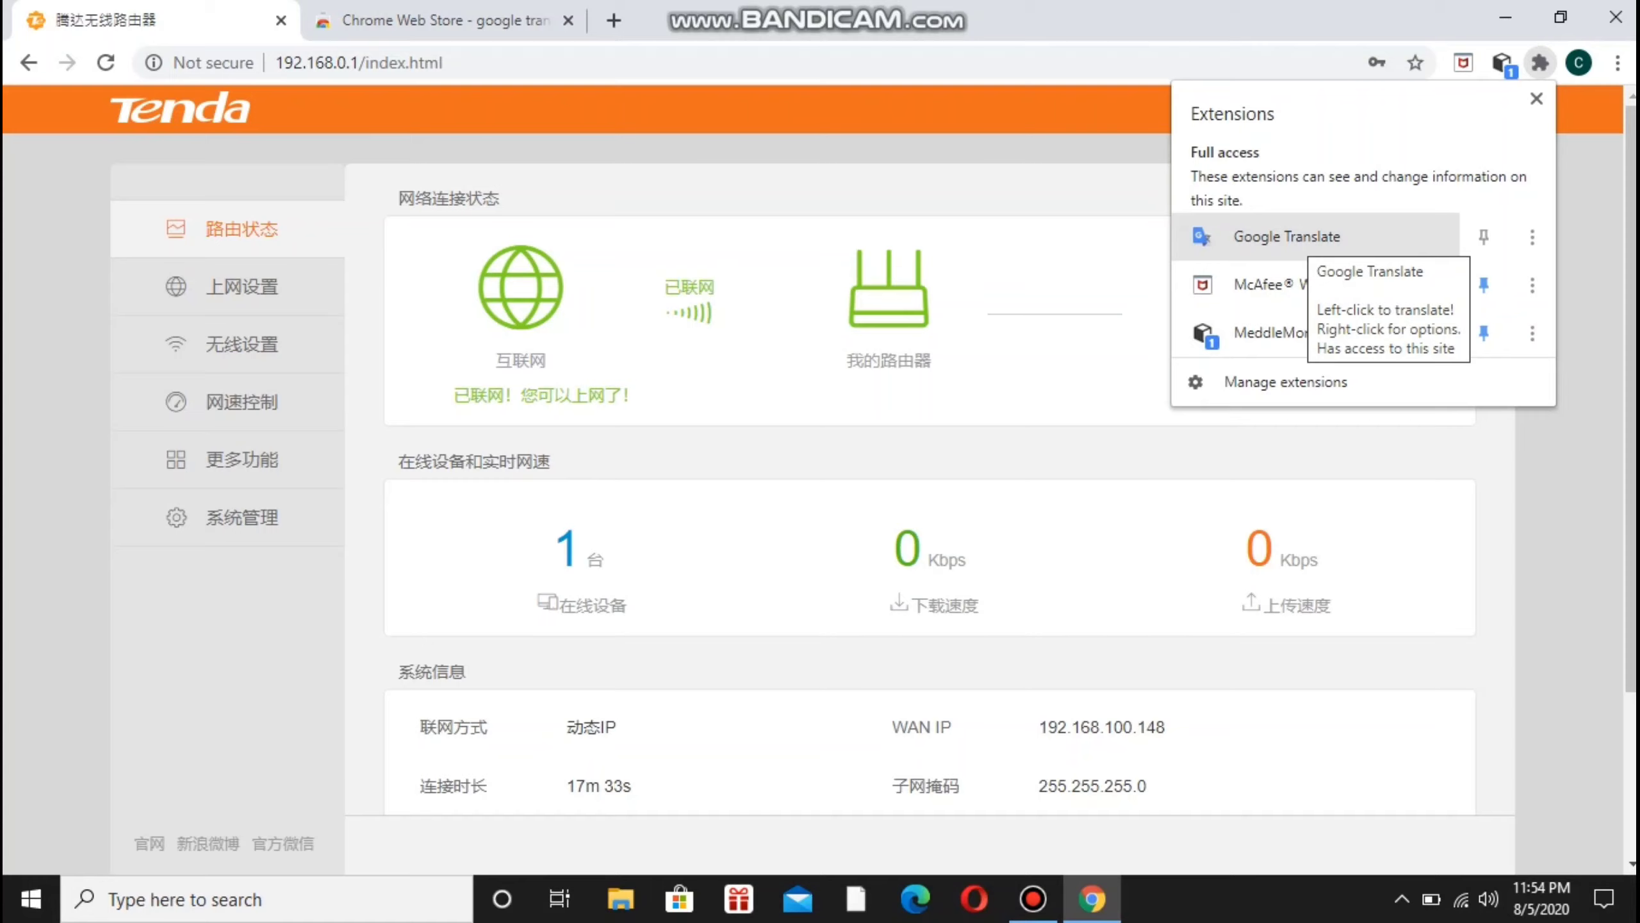
click(1298, 240)
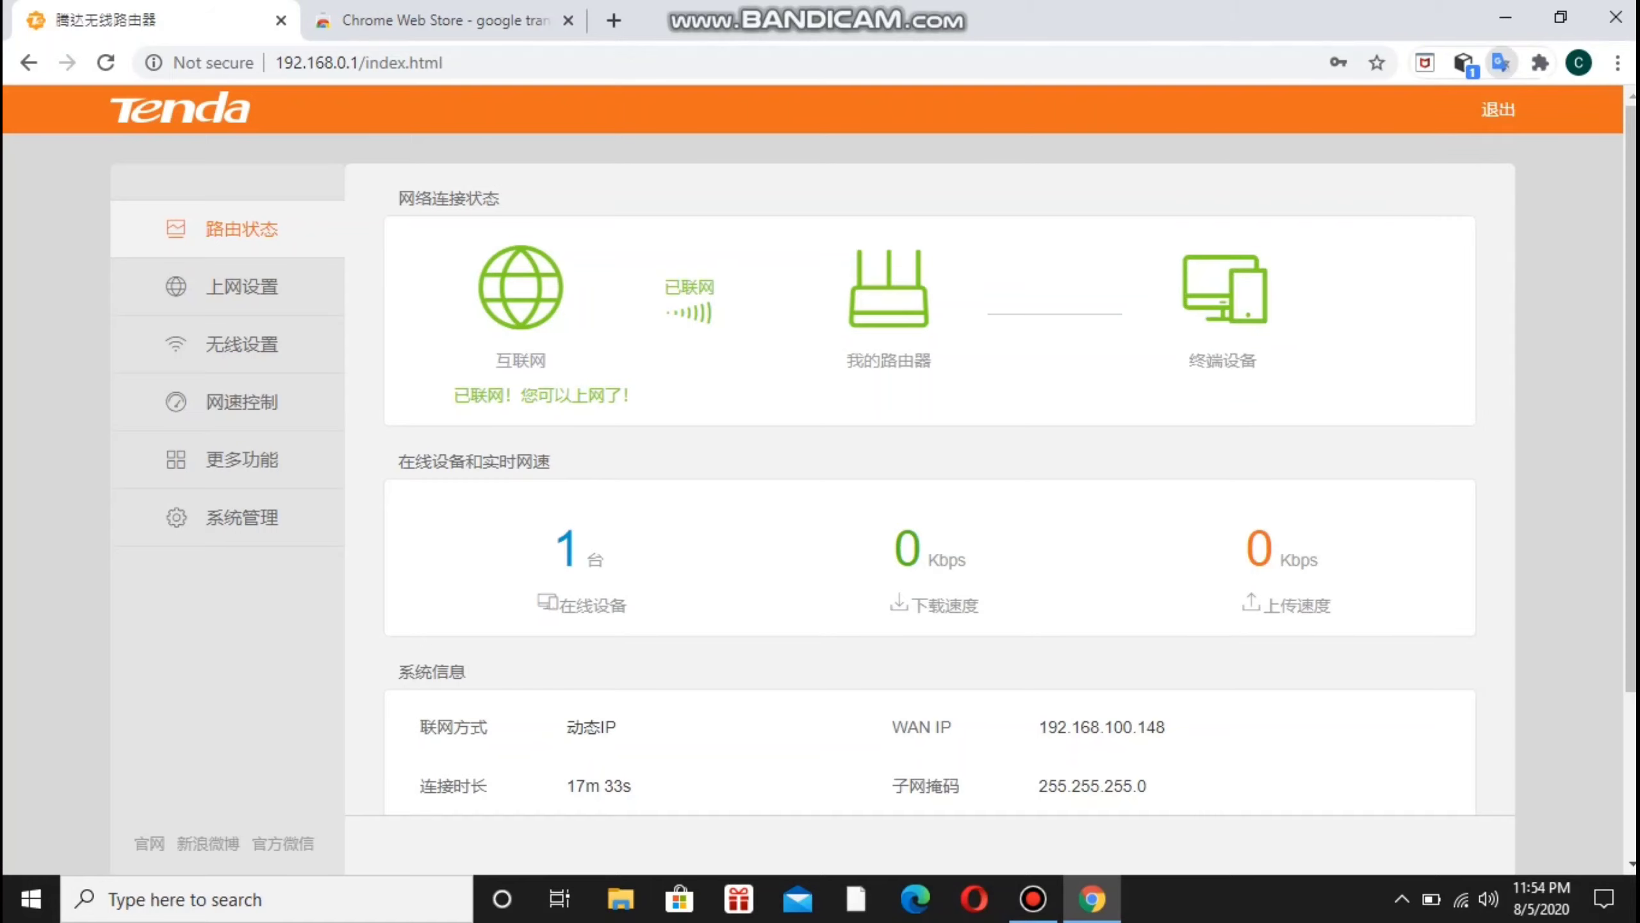
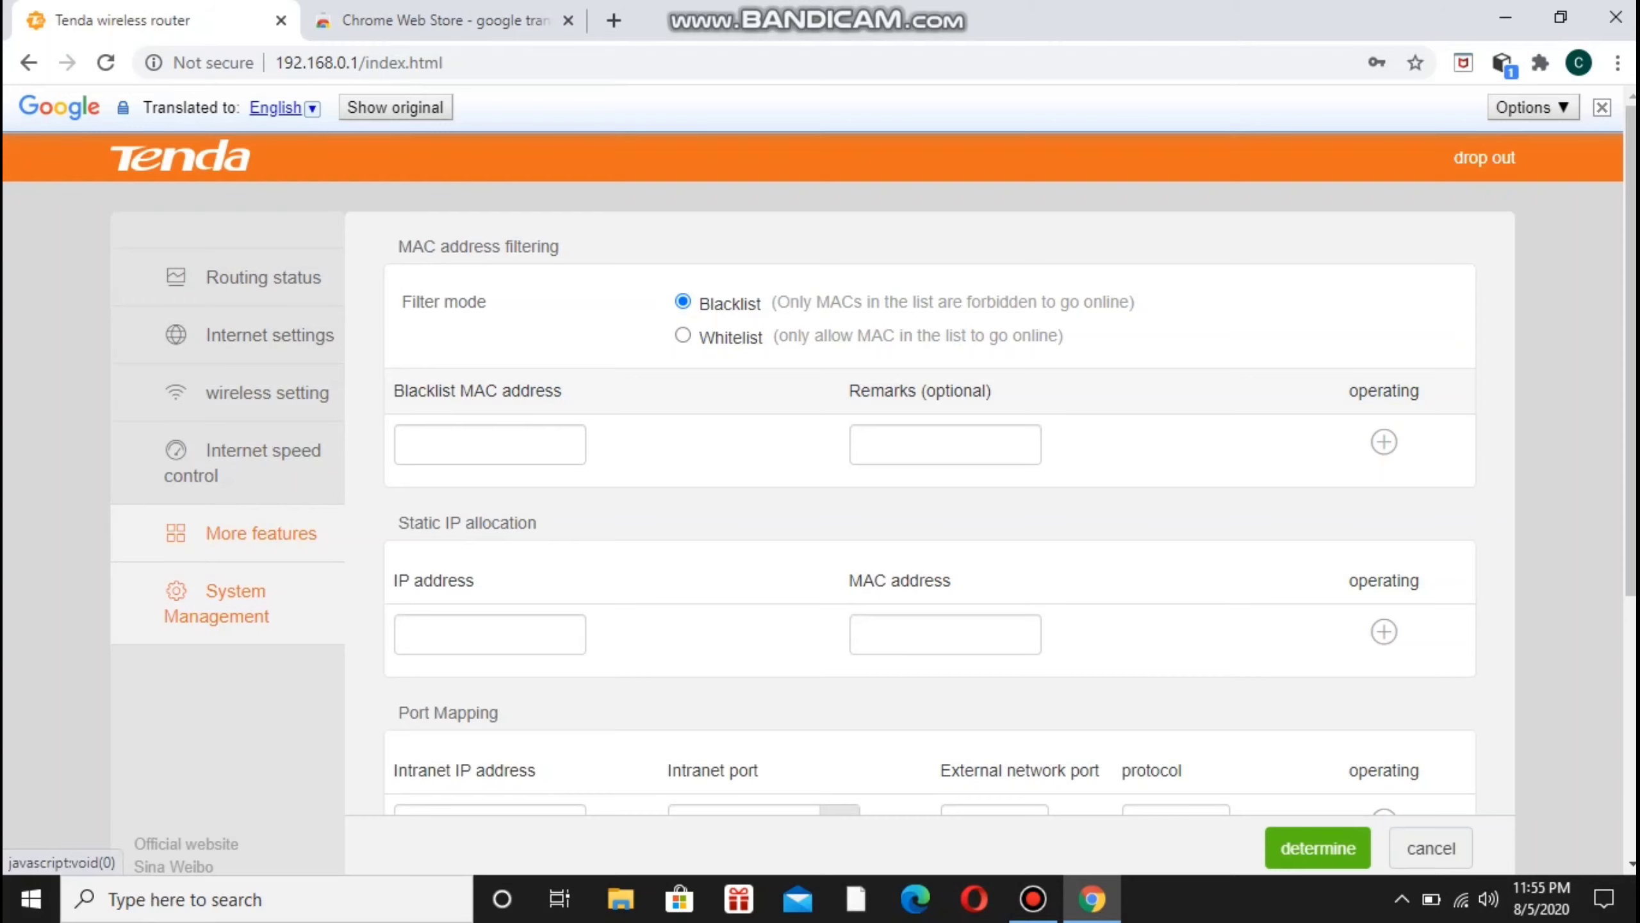
Examine the translated System Management, Routing status and Internet settings pages of the router.
click(235, 591)
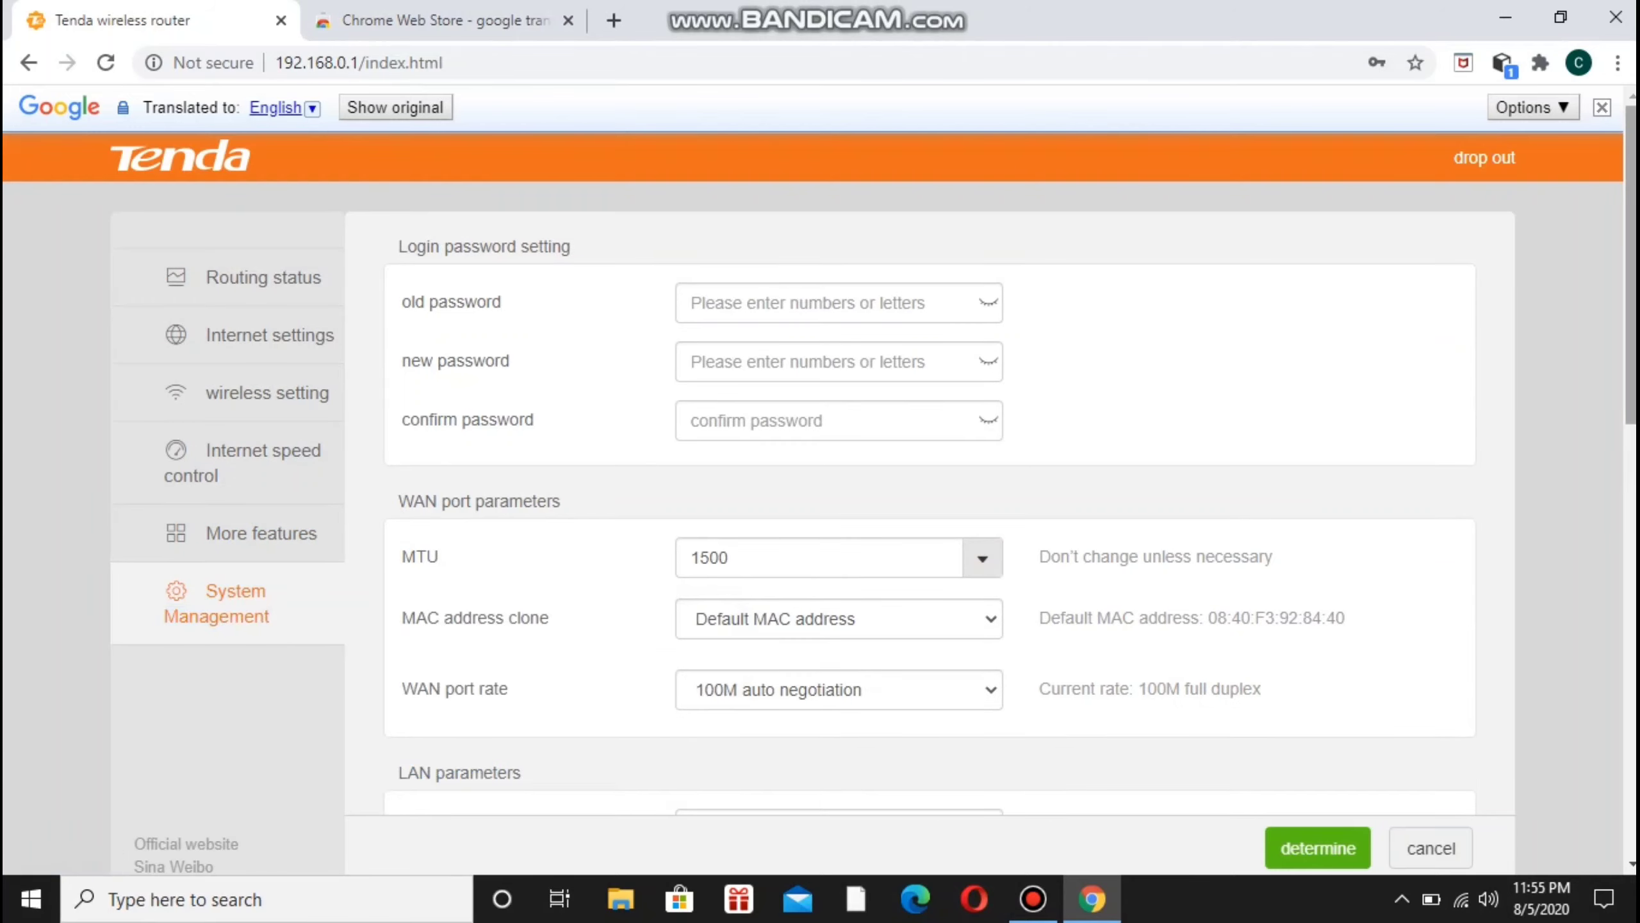
scroll(930, 472, down, 10)
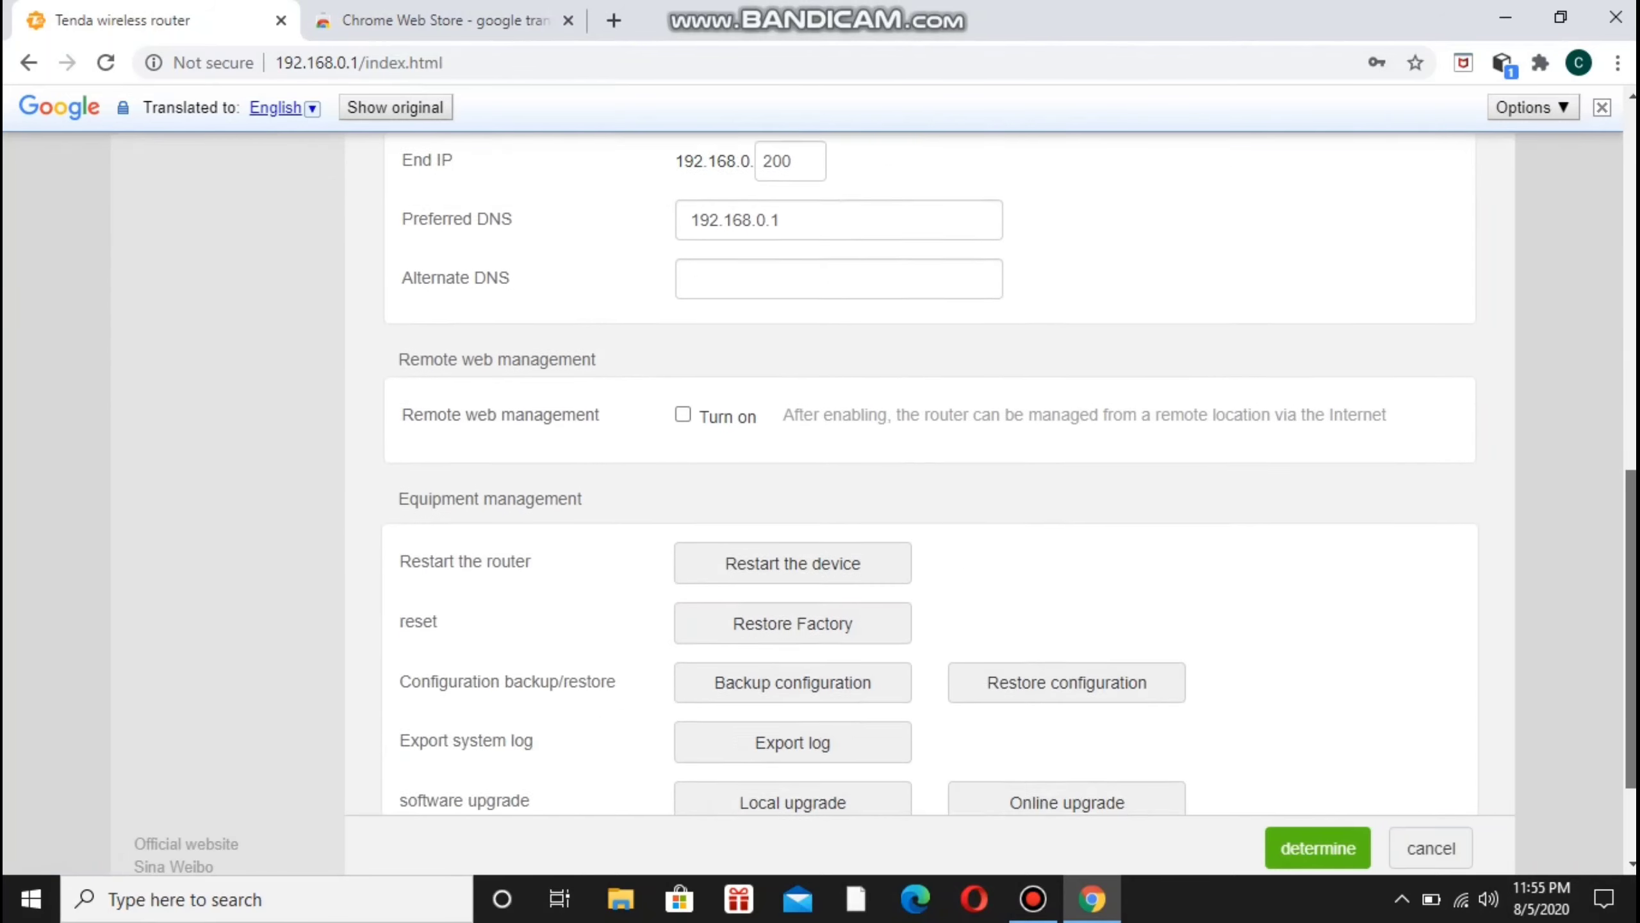
scroll(930, 472, up, 10)
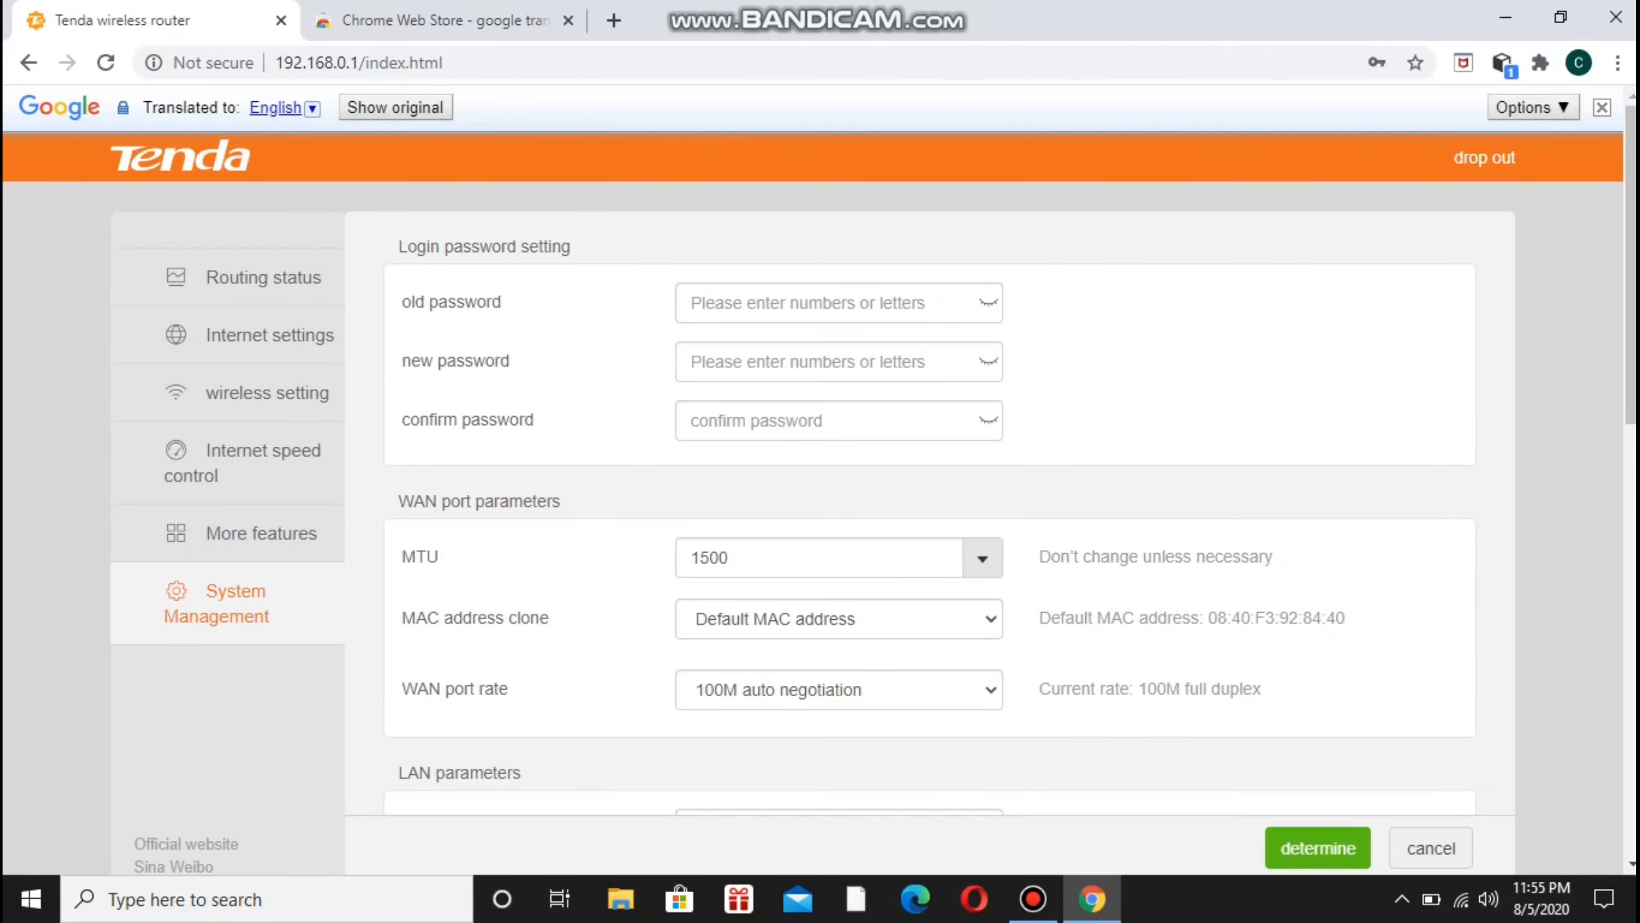
click(262, 278)
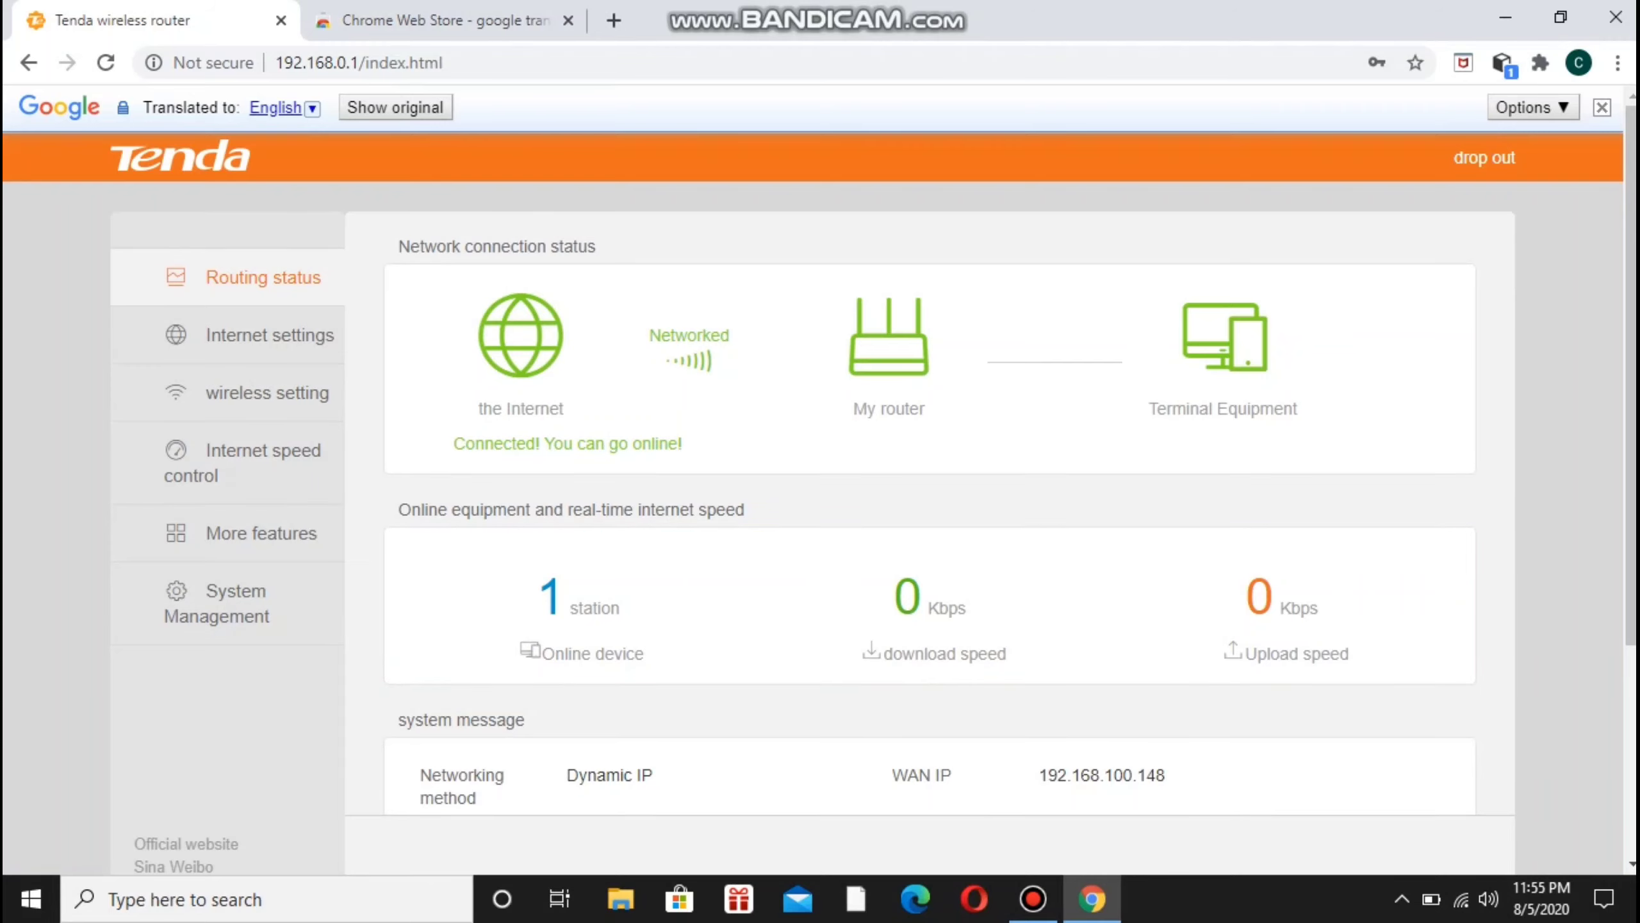
click(269, 335)
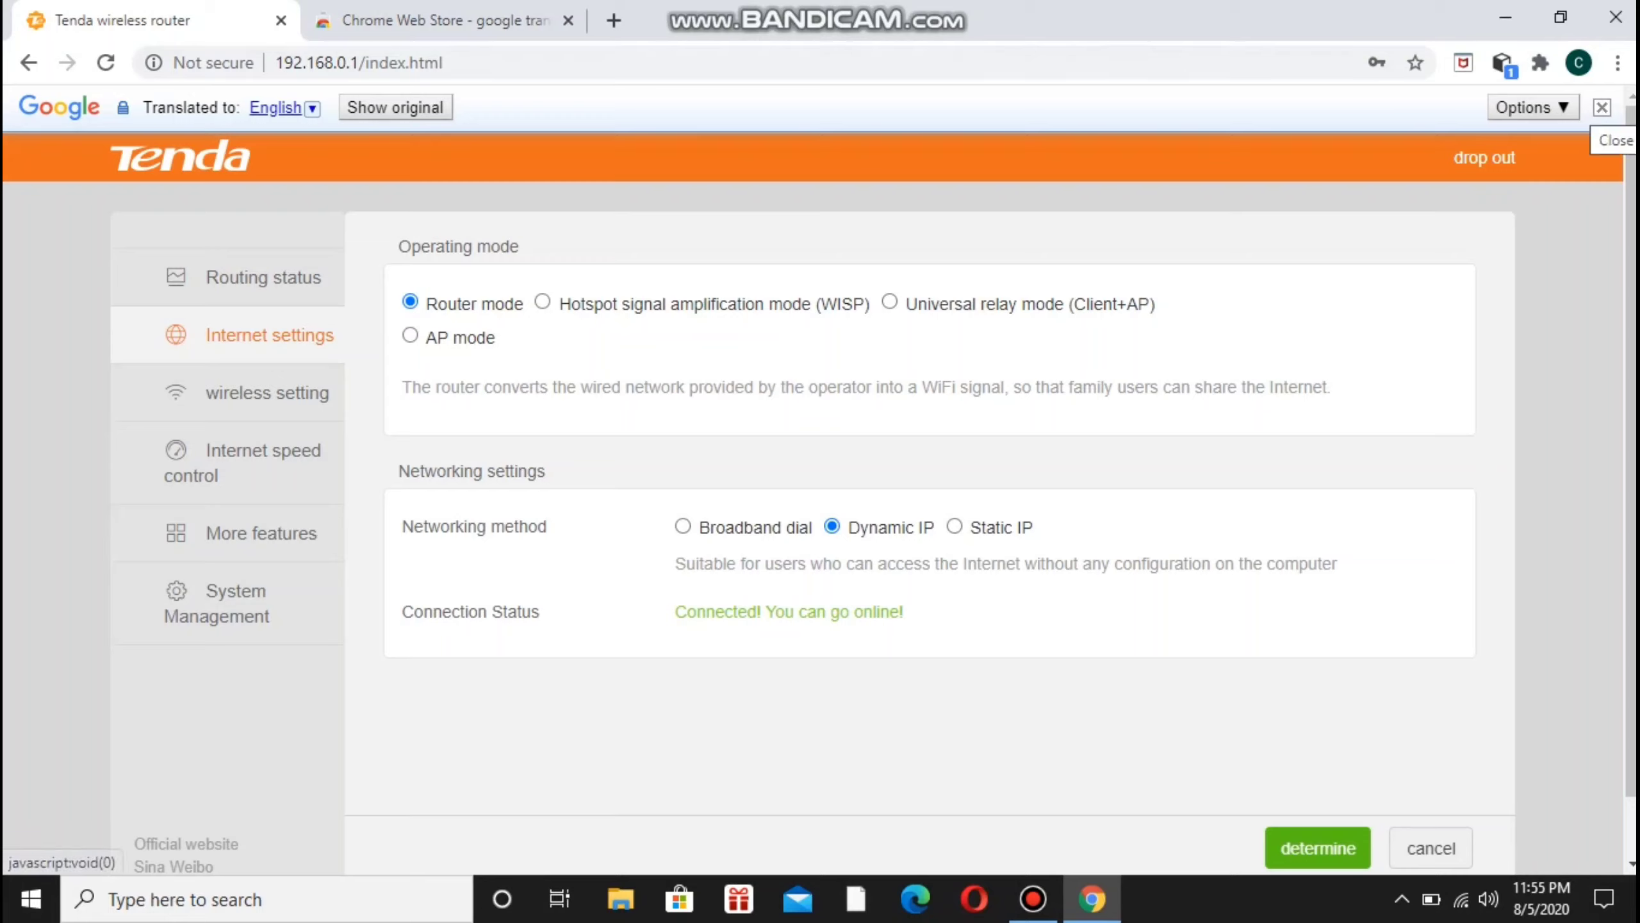
Turn off the translation on the Internet settings page and translate the page into English again with the Google Translate extension.
click(1602, 107)
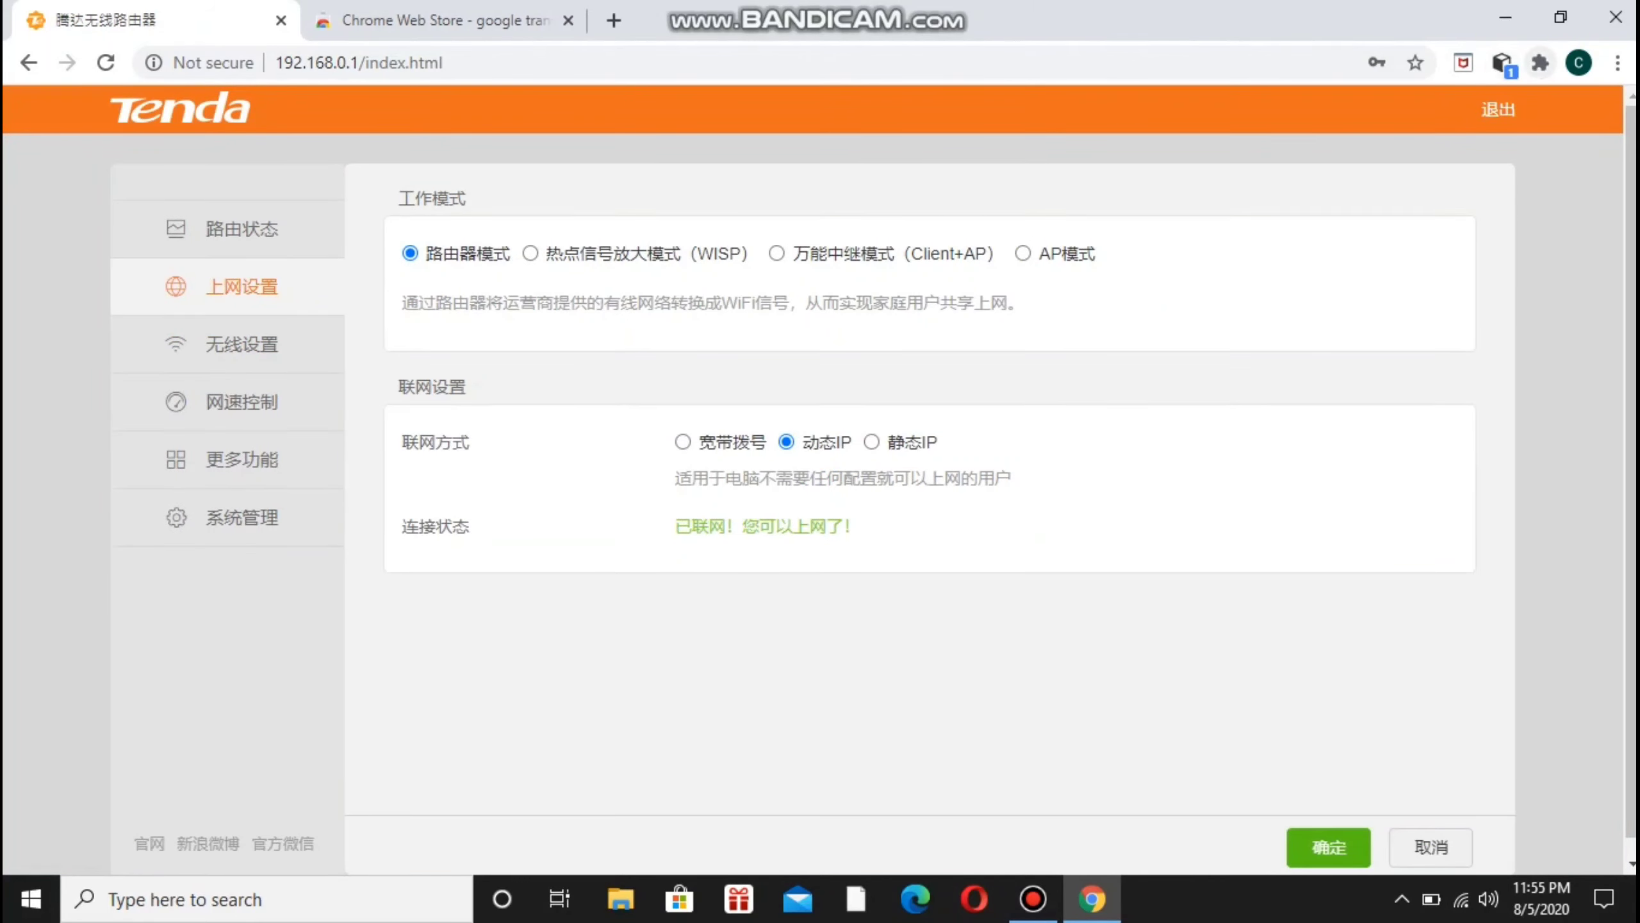
click(1540, 63)
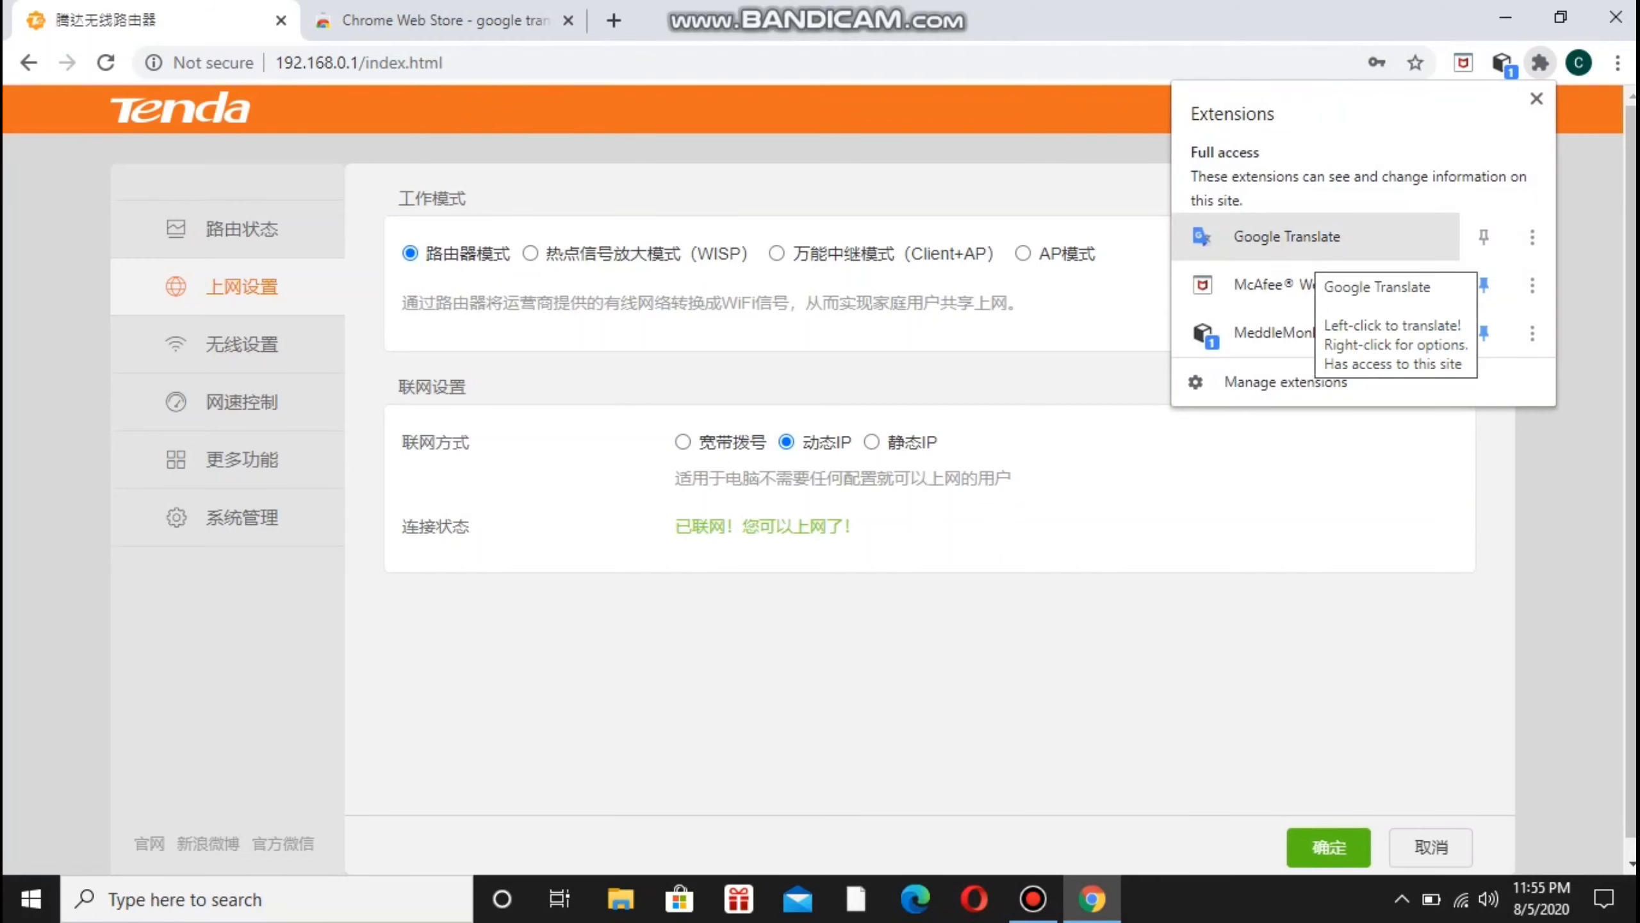
click(1311, 248)
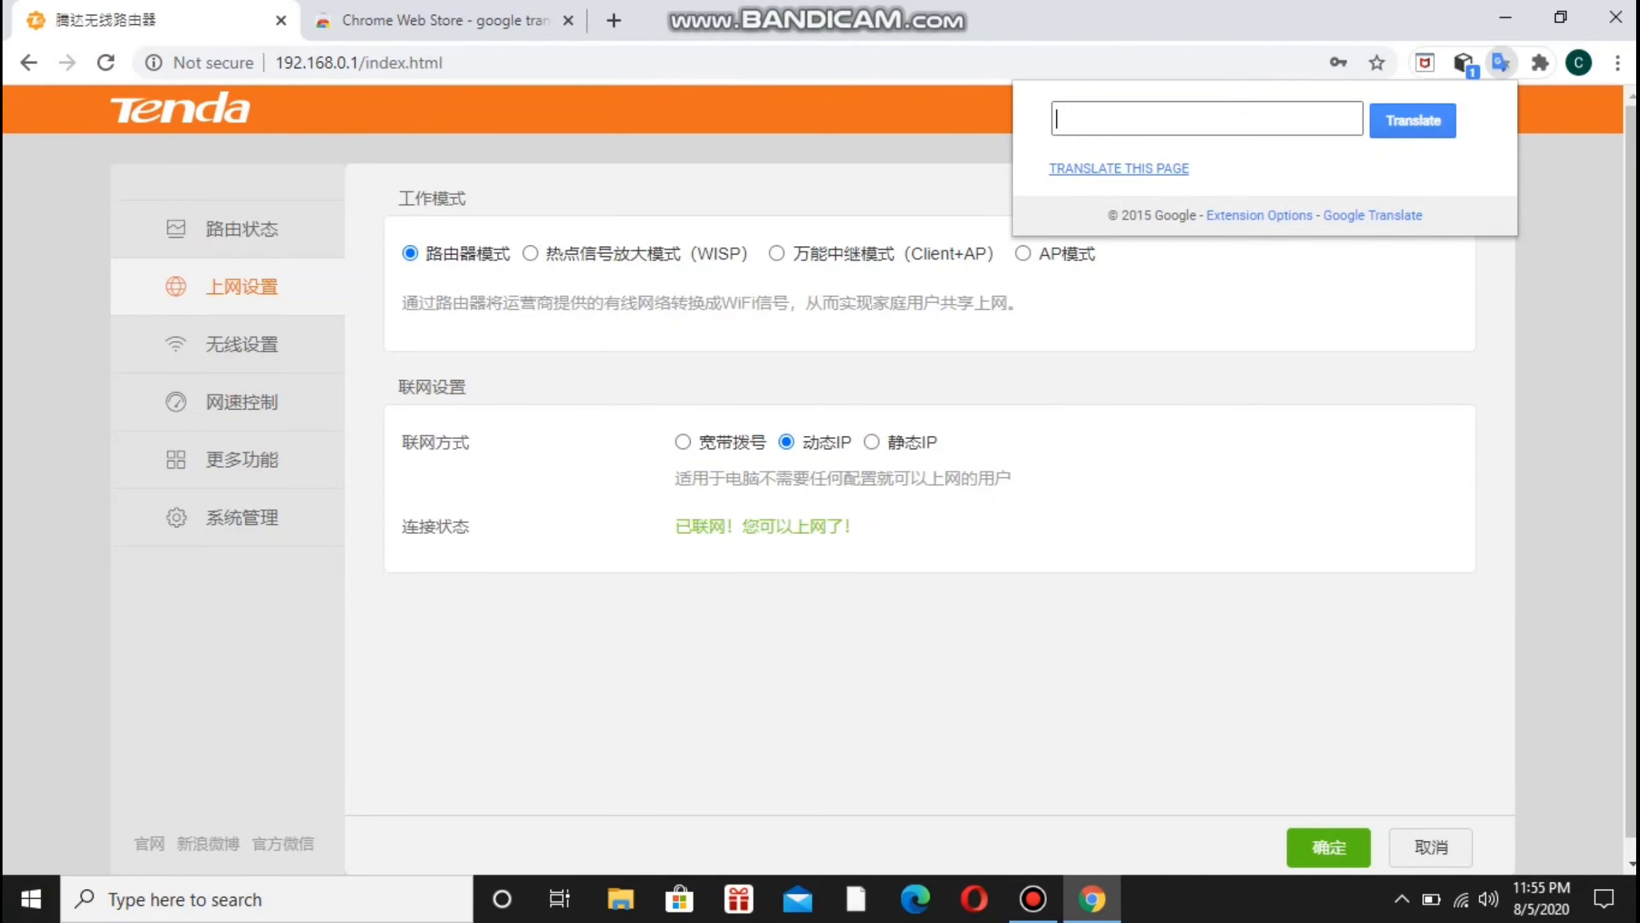
click(1119, 168)
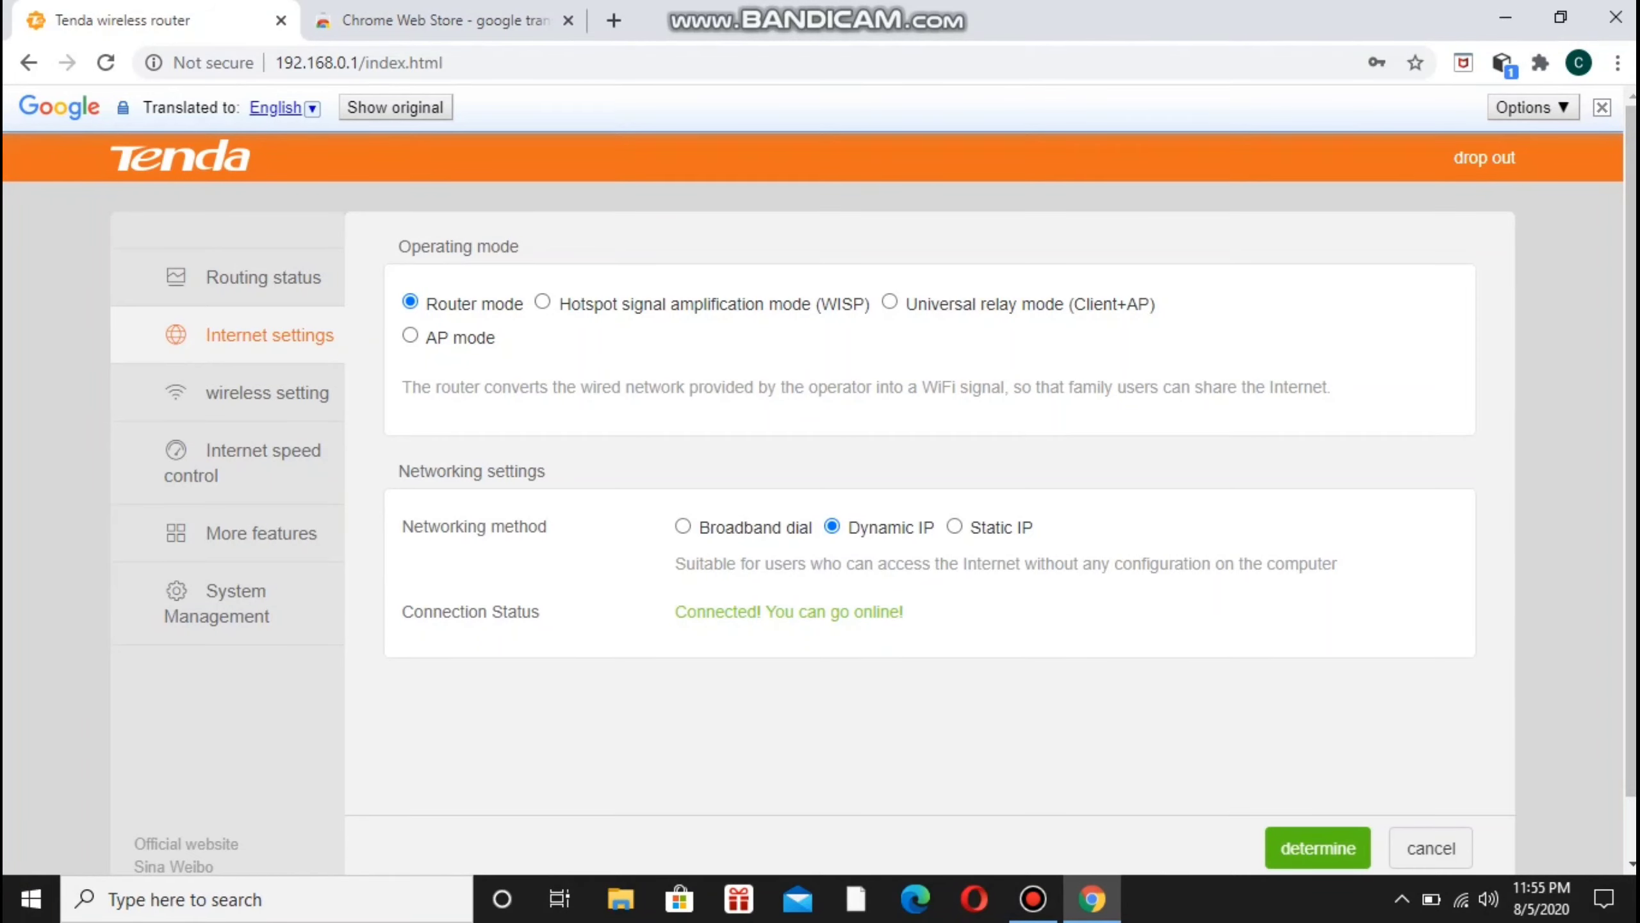
Go through all the router's sections, from Routing status to System Management, to check their English translation.
scroll(267, 392, down, 1)
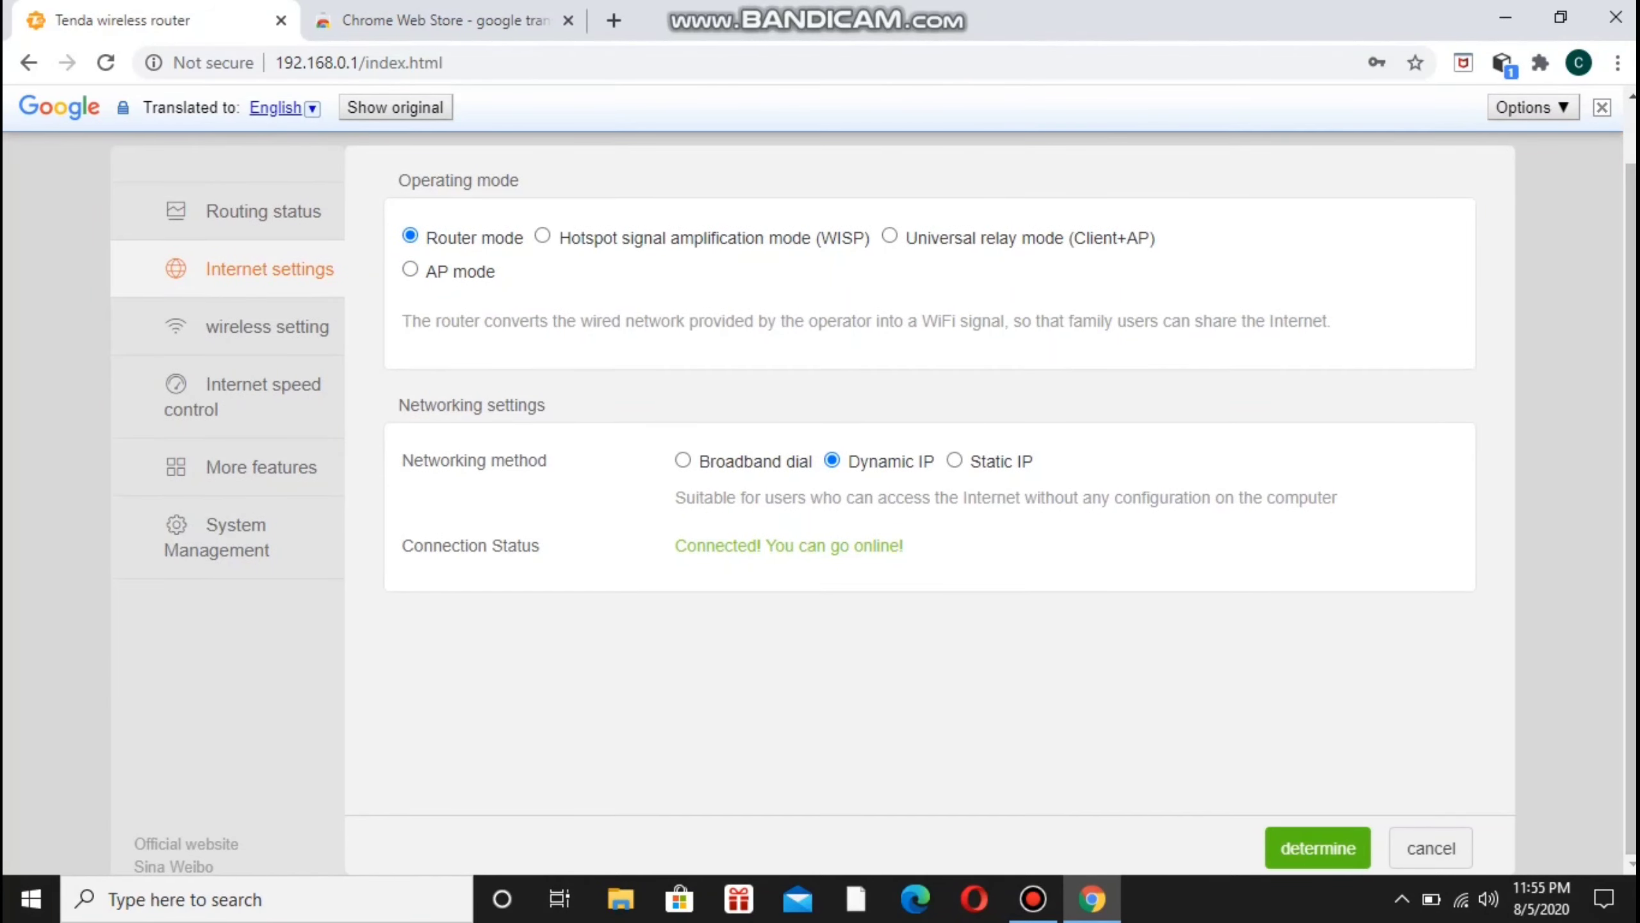
click(267, 326)
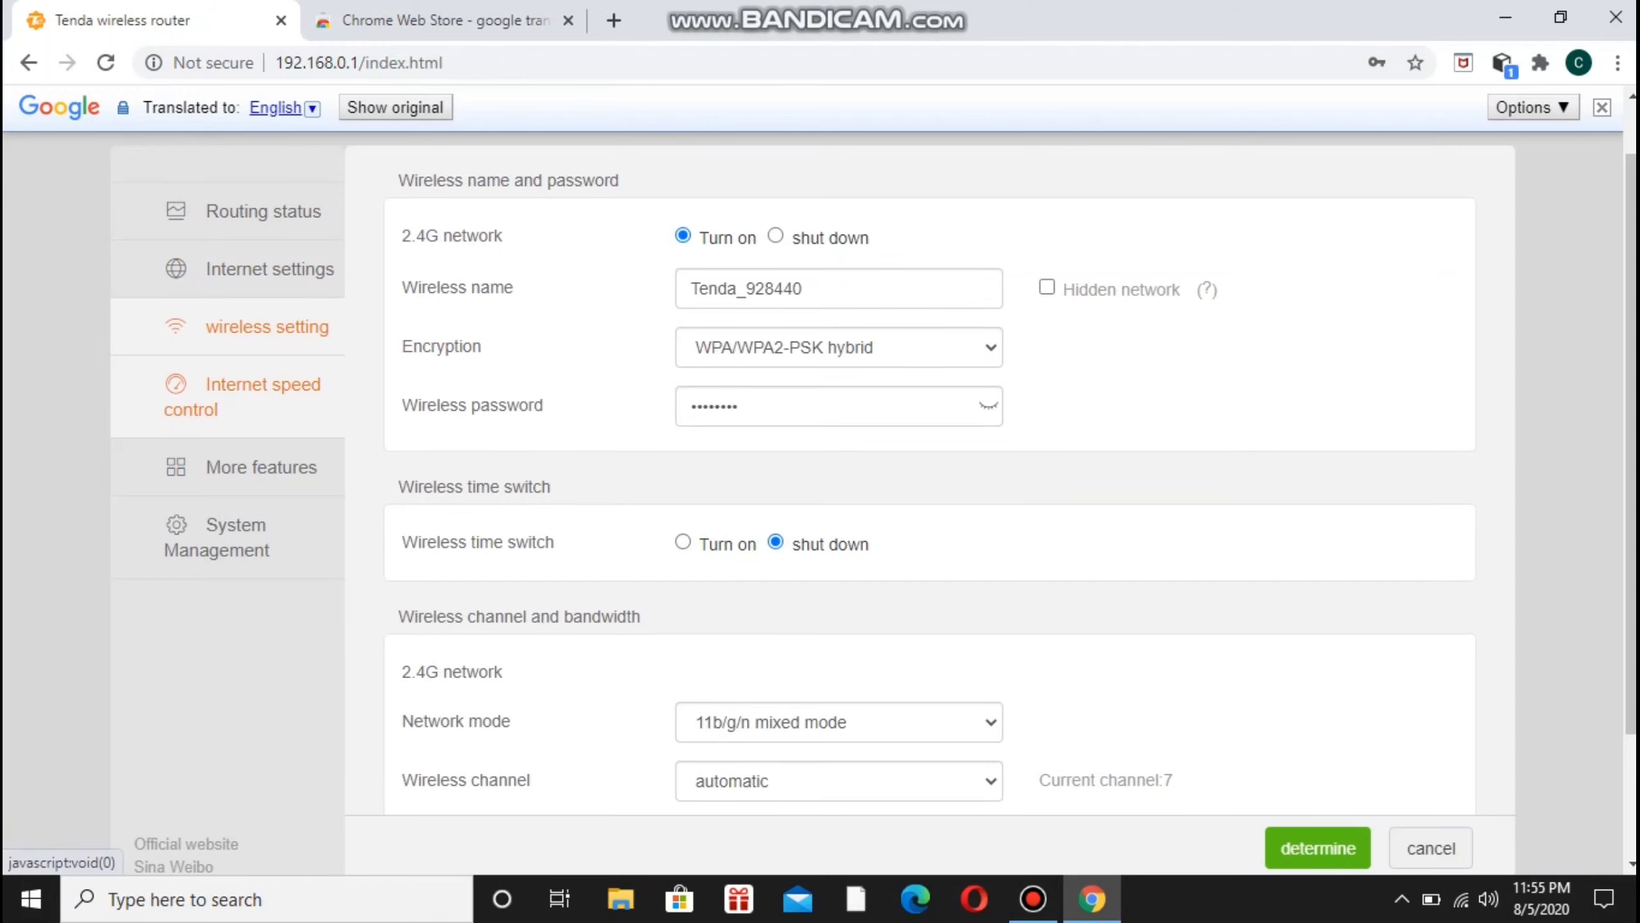
click(263, 388)
click(261, 466)
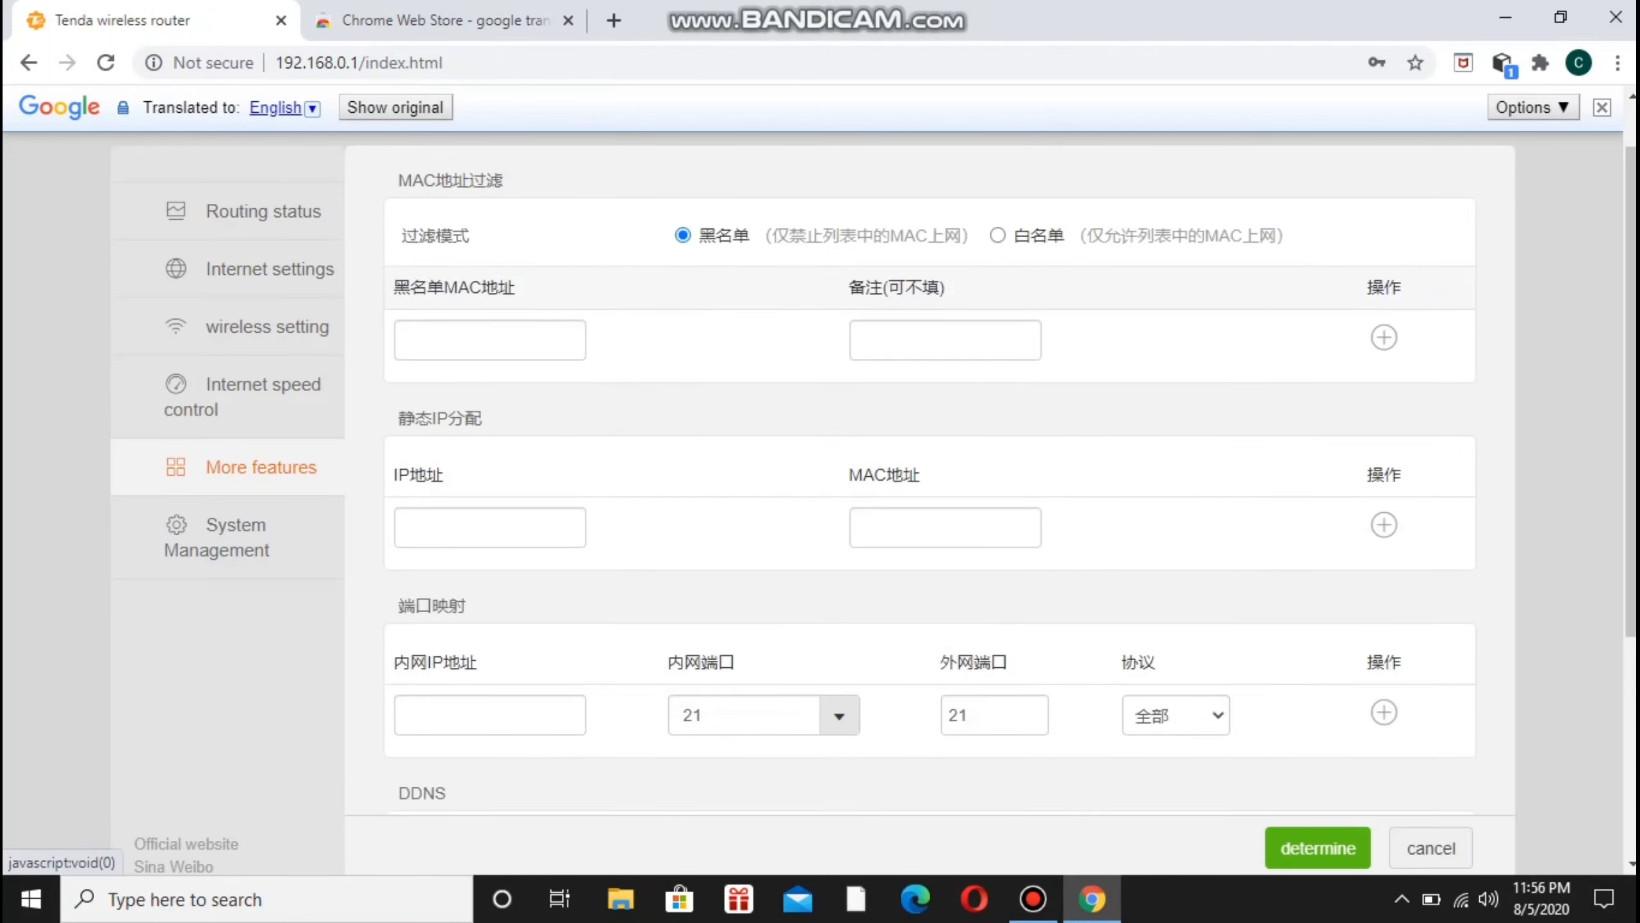
click(235, 525)
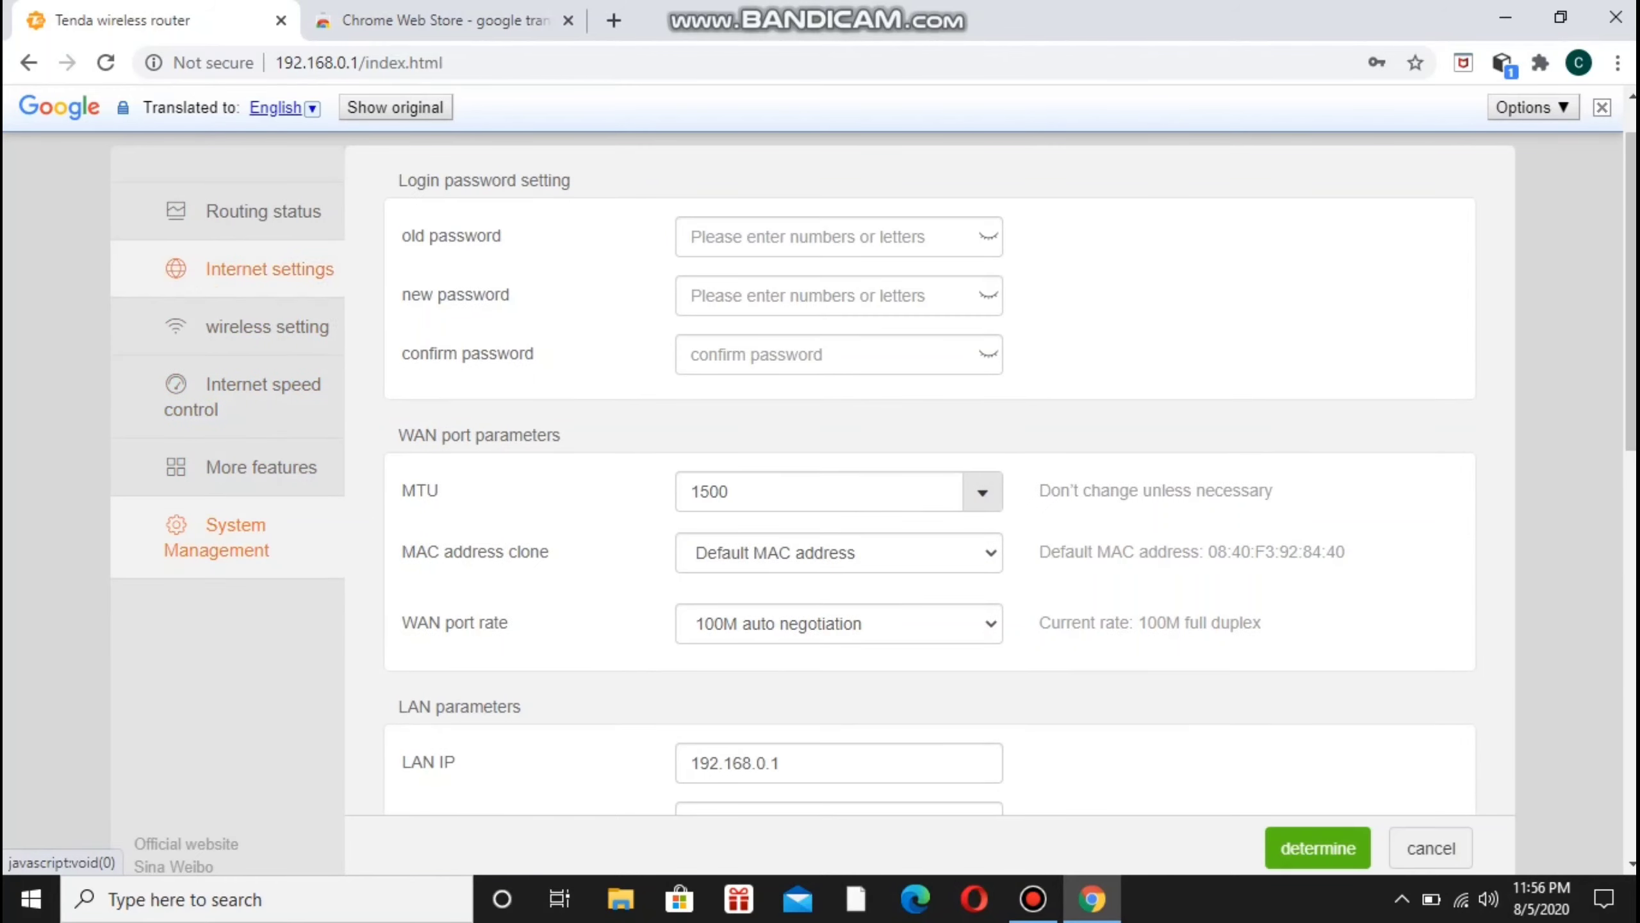
click(262, 211)
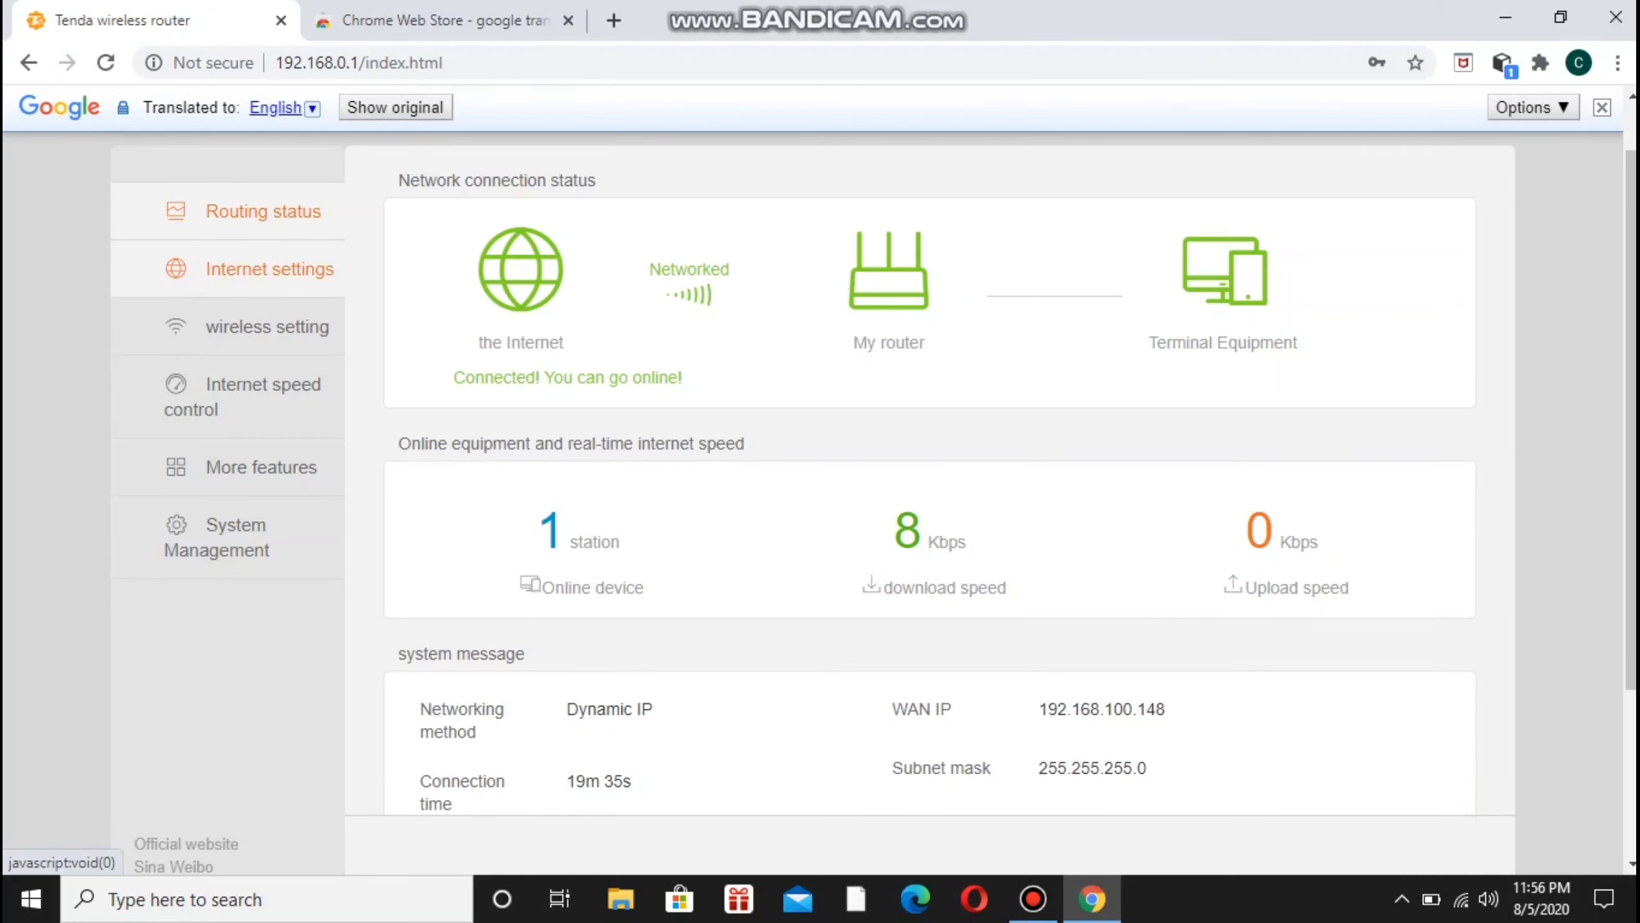
click(269, 269)
click(268, 326)
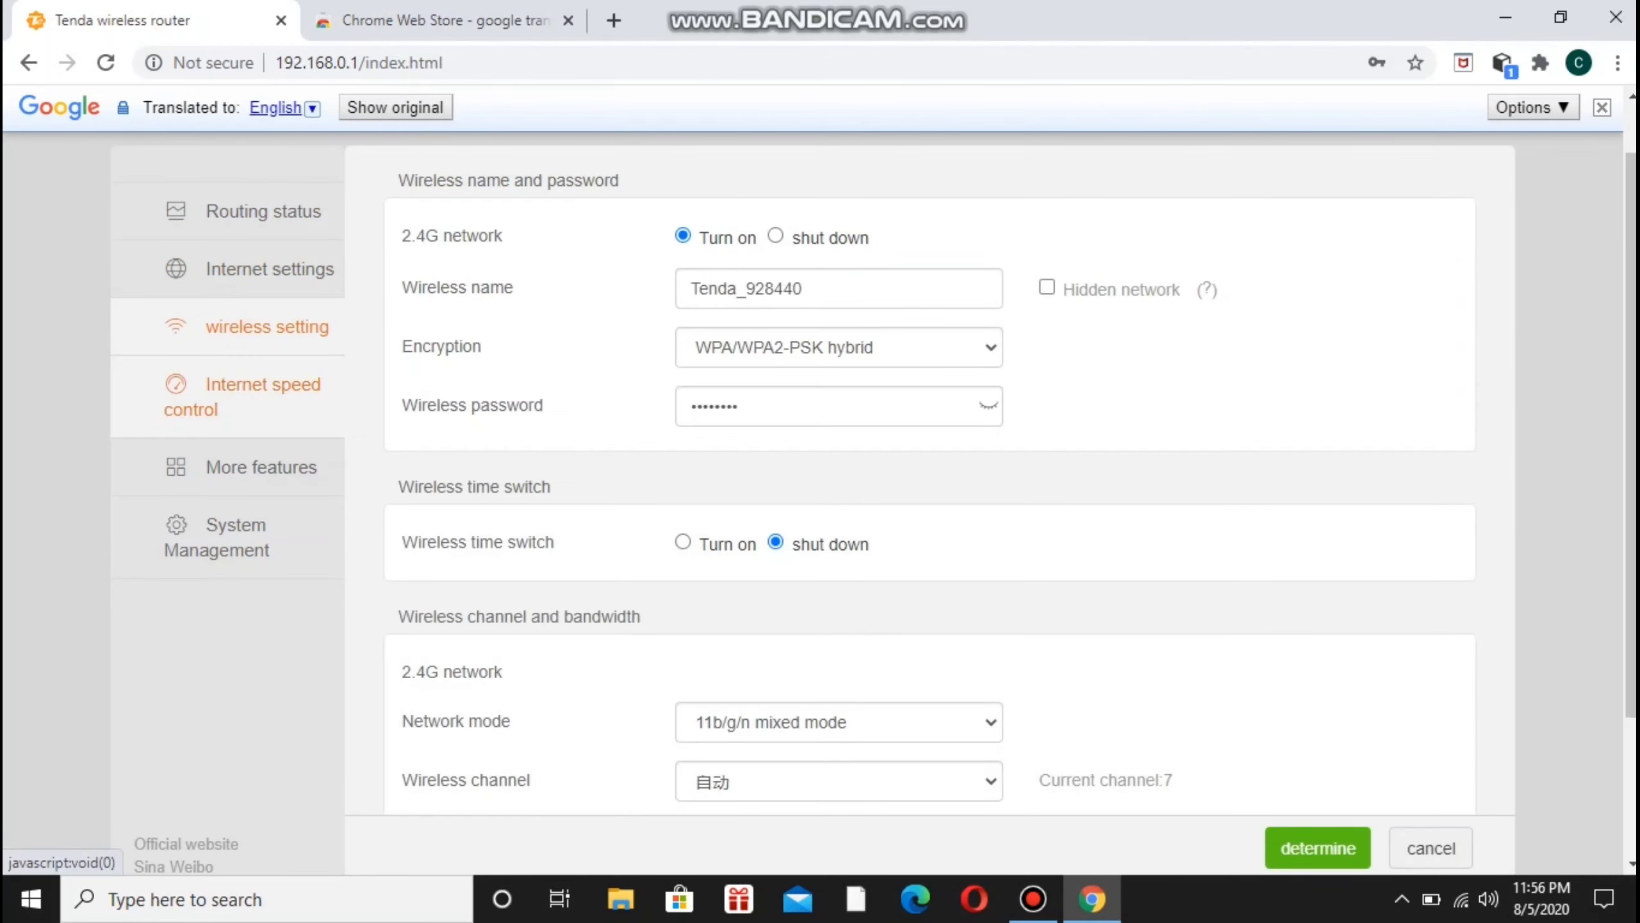
click(262, 388)
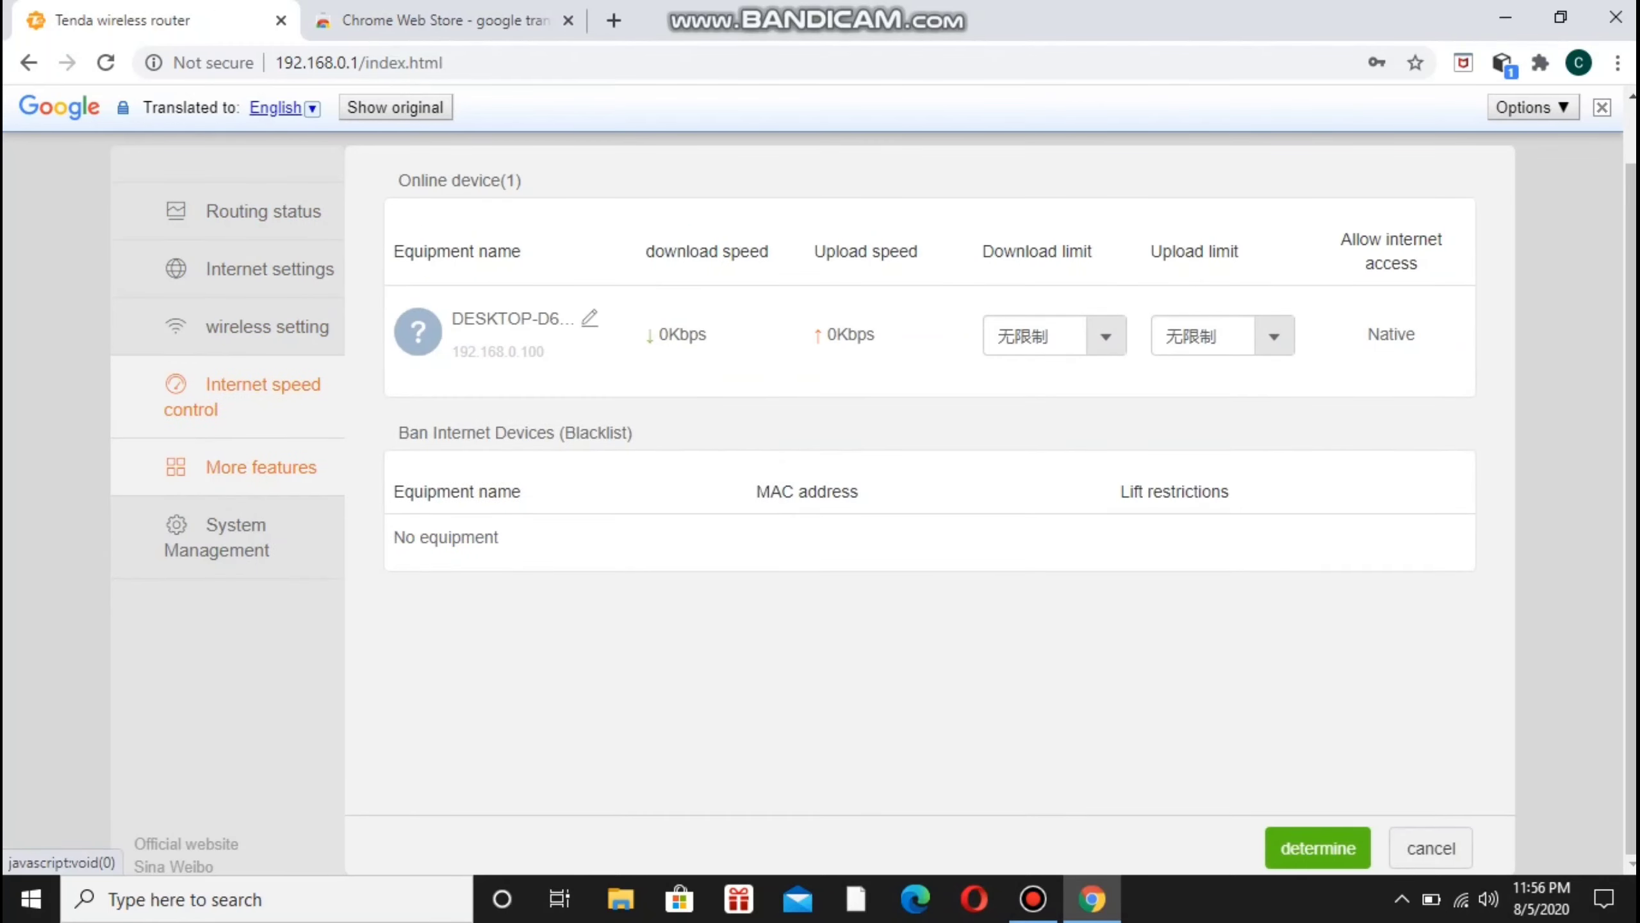
click(261, 467)
click(236, 536)
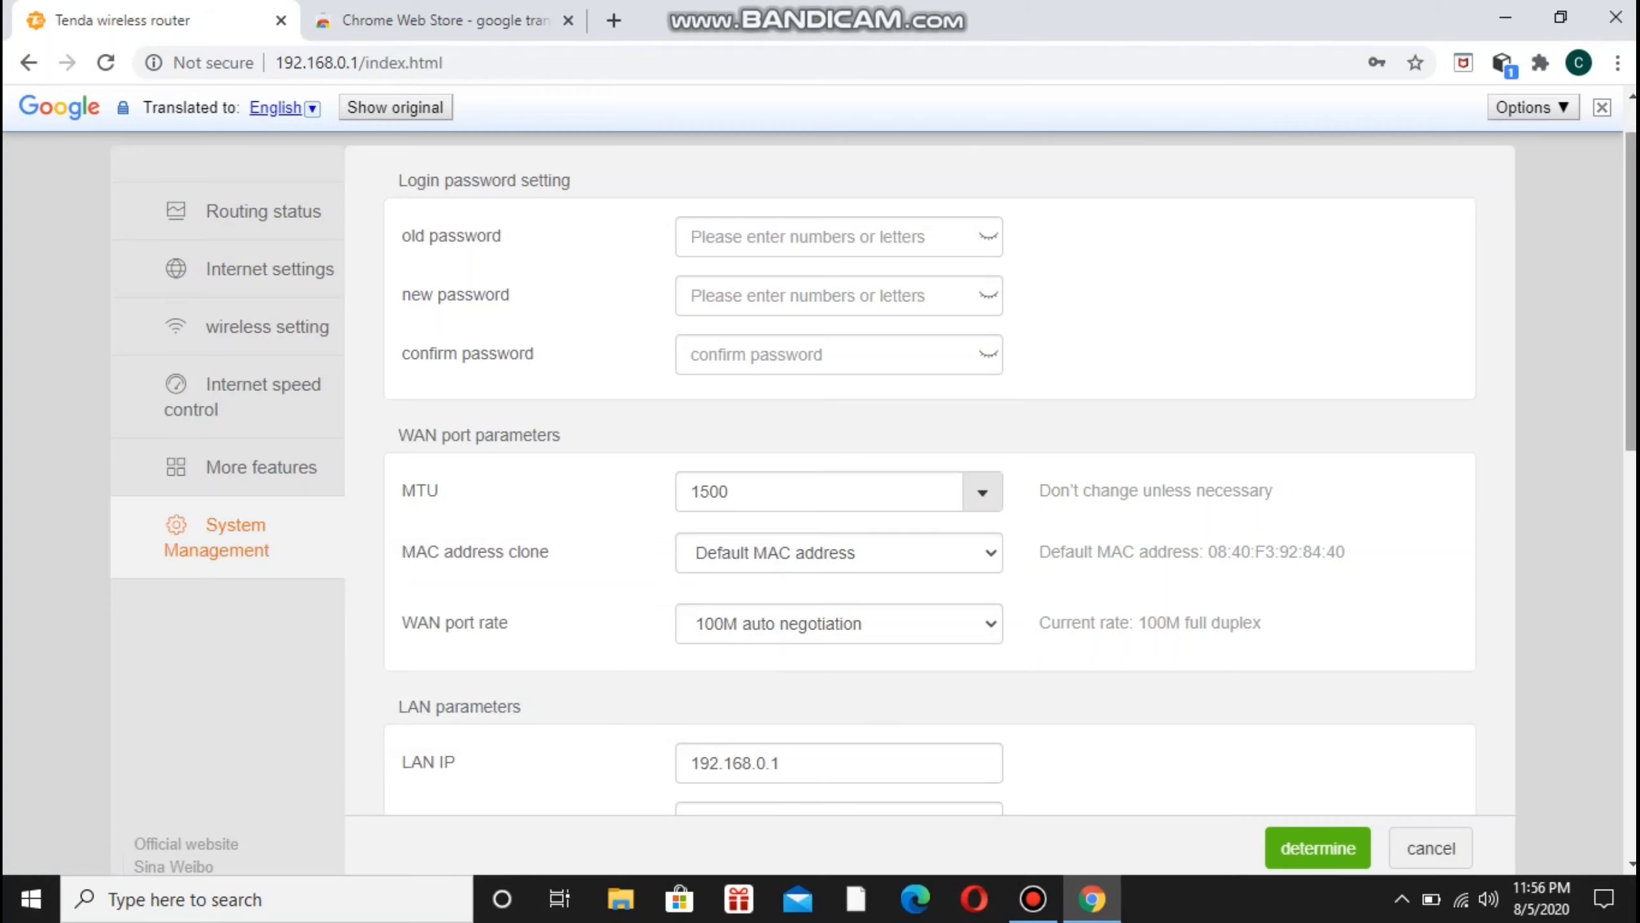
scroll(1631, 291, down, 5)
scroll(1632, 291, up, 7)
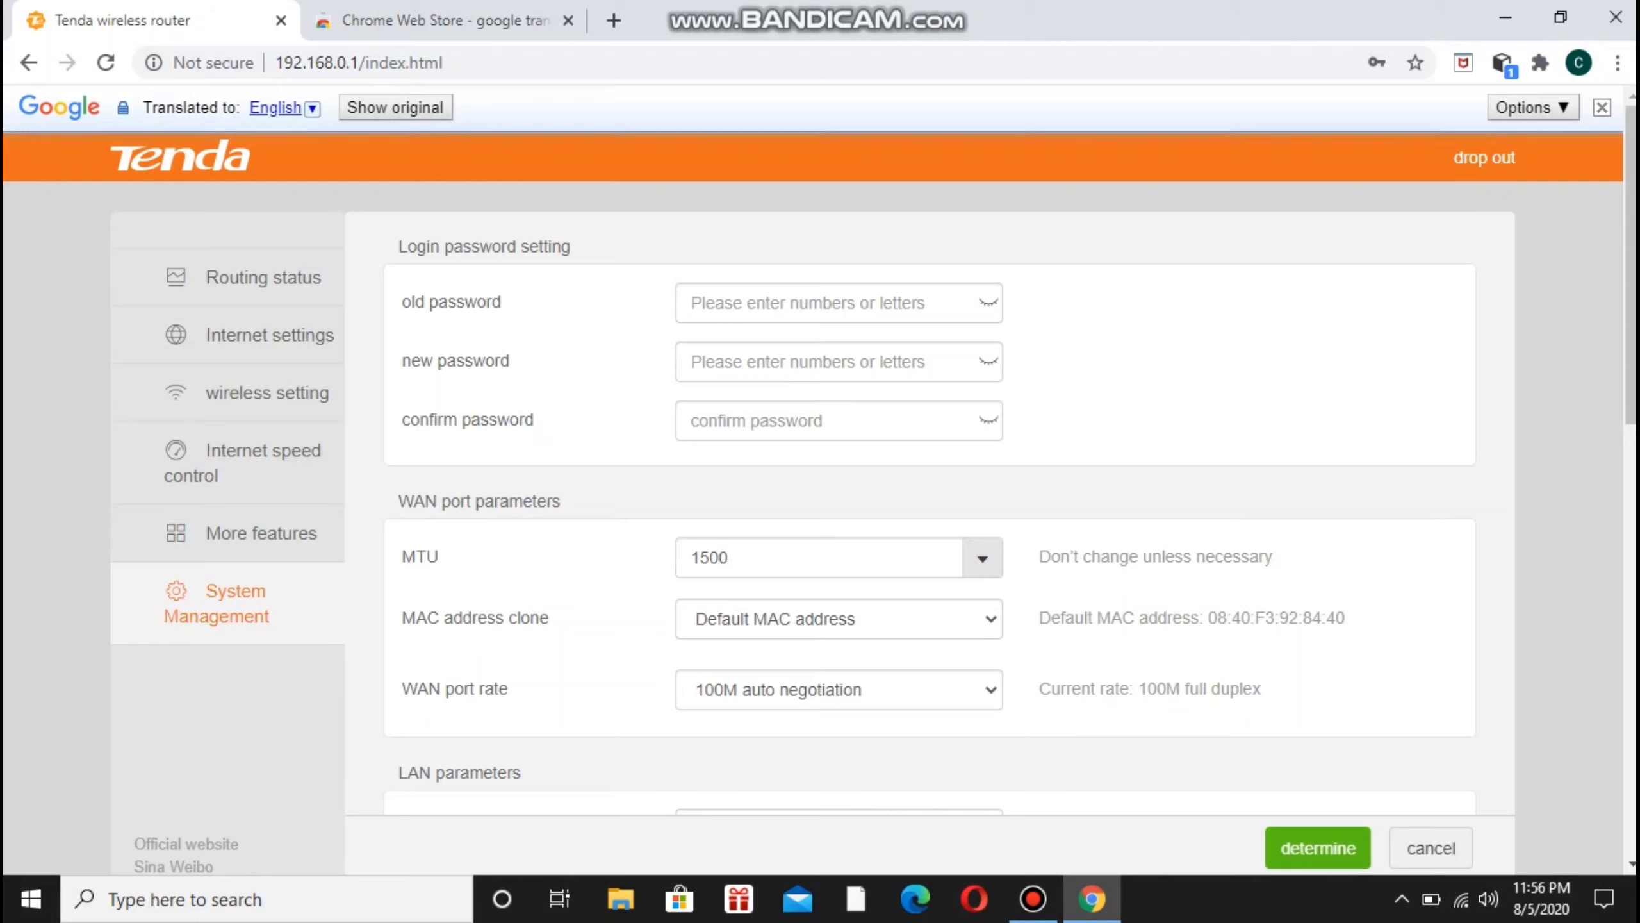
Open the translated Routing status page and view the system message details, including the IP addresses and firmware version.
click(263, 277)
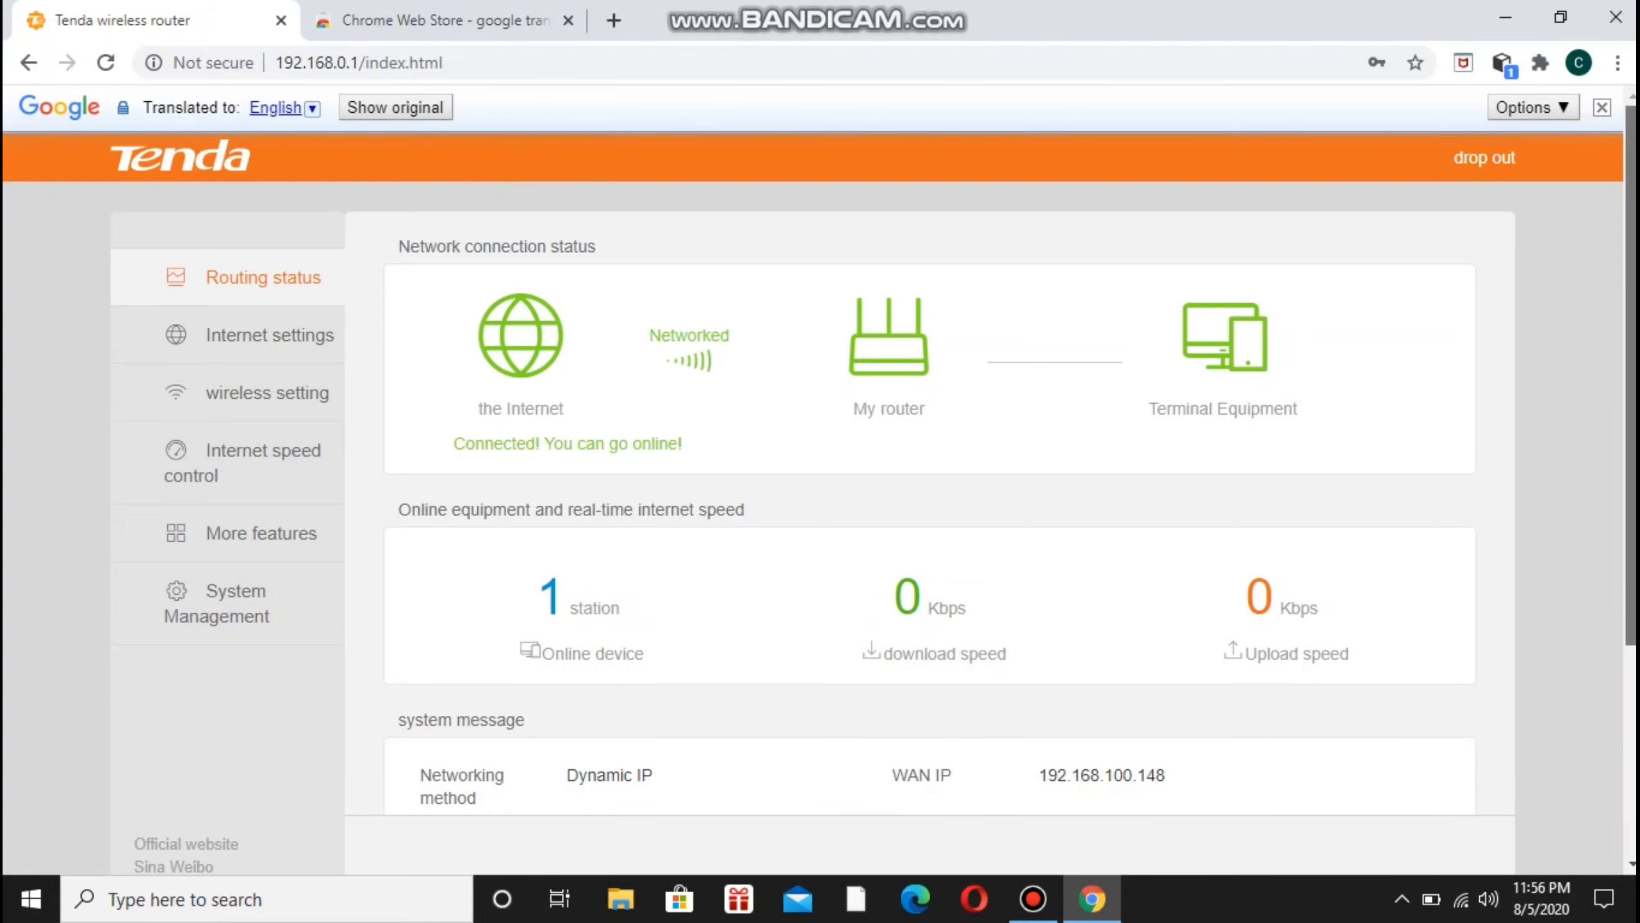
scroll(820, 459, down, 3)
scroll(820, 459, down, 2)
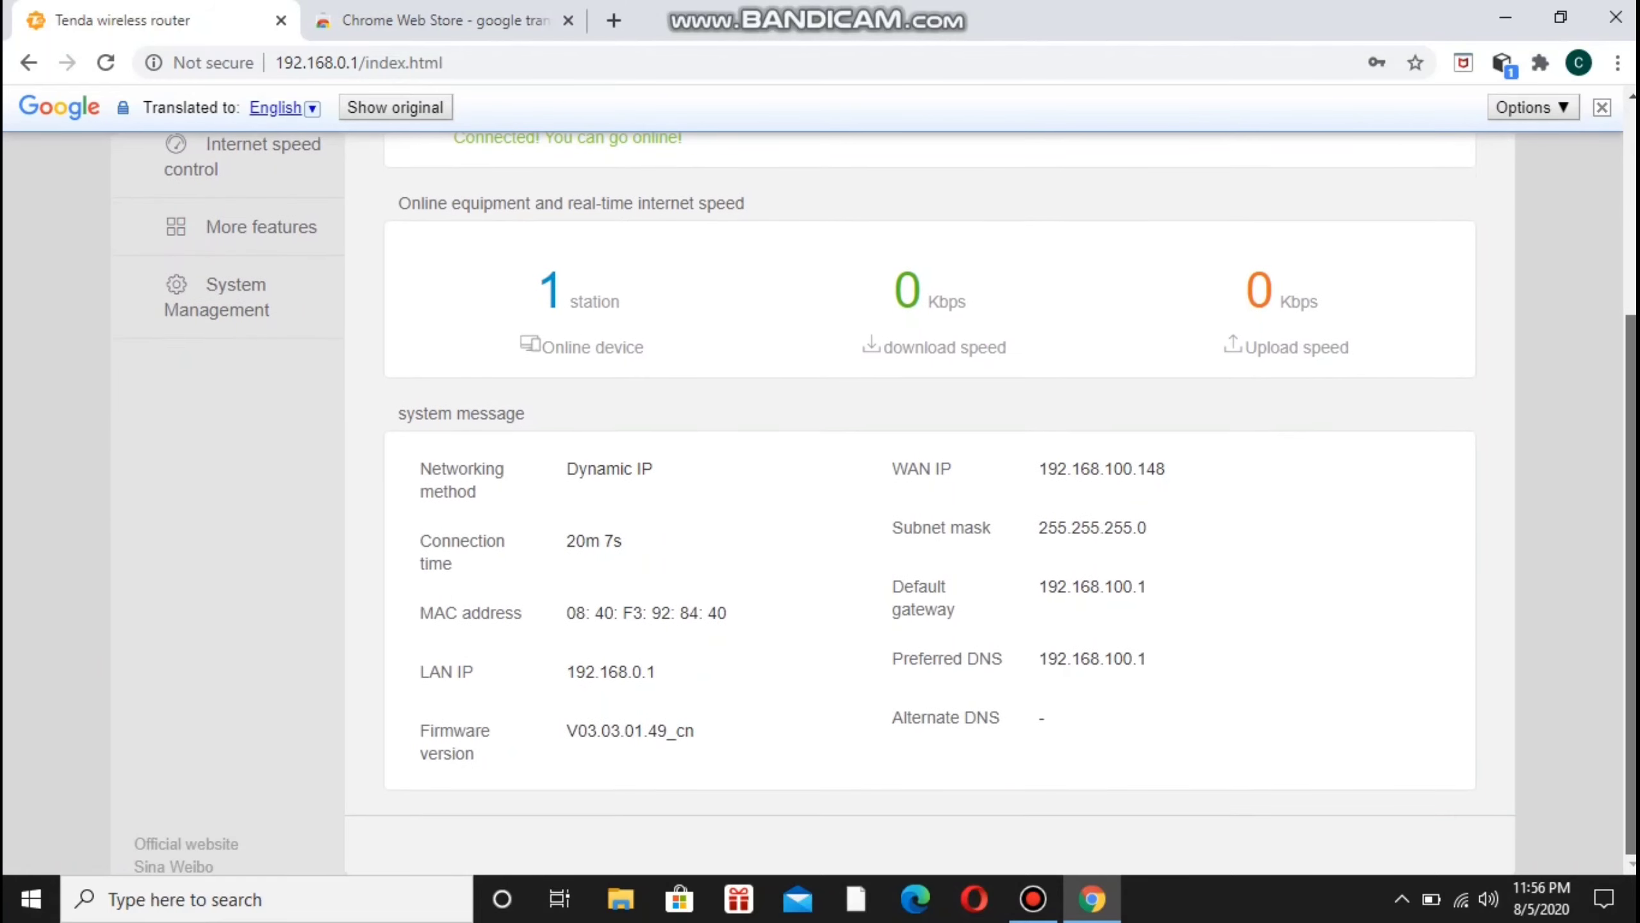
Check which Wi-Fi network the computer is connected to in the list of available networks, then dismiss the list.
scroll(821, 458, up, 5)
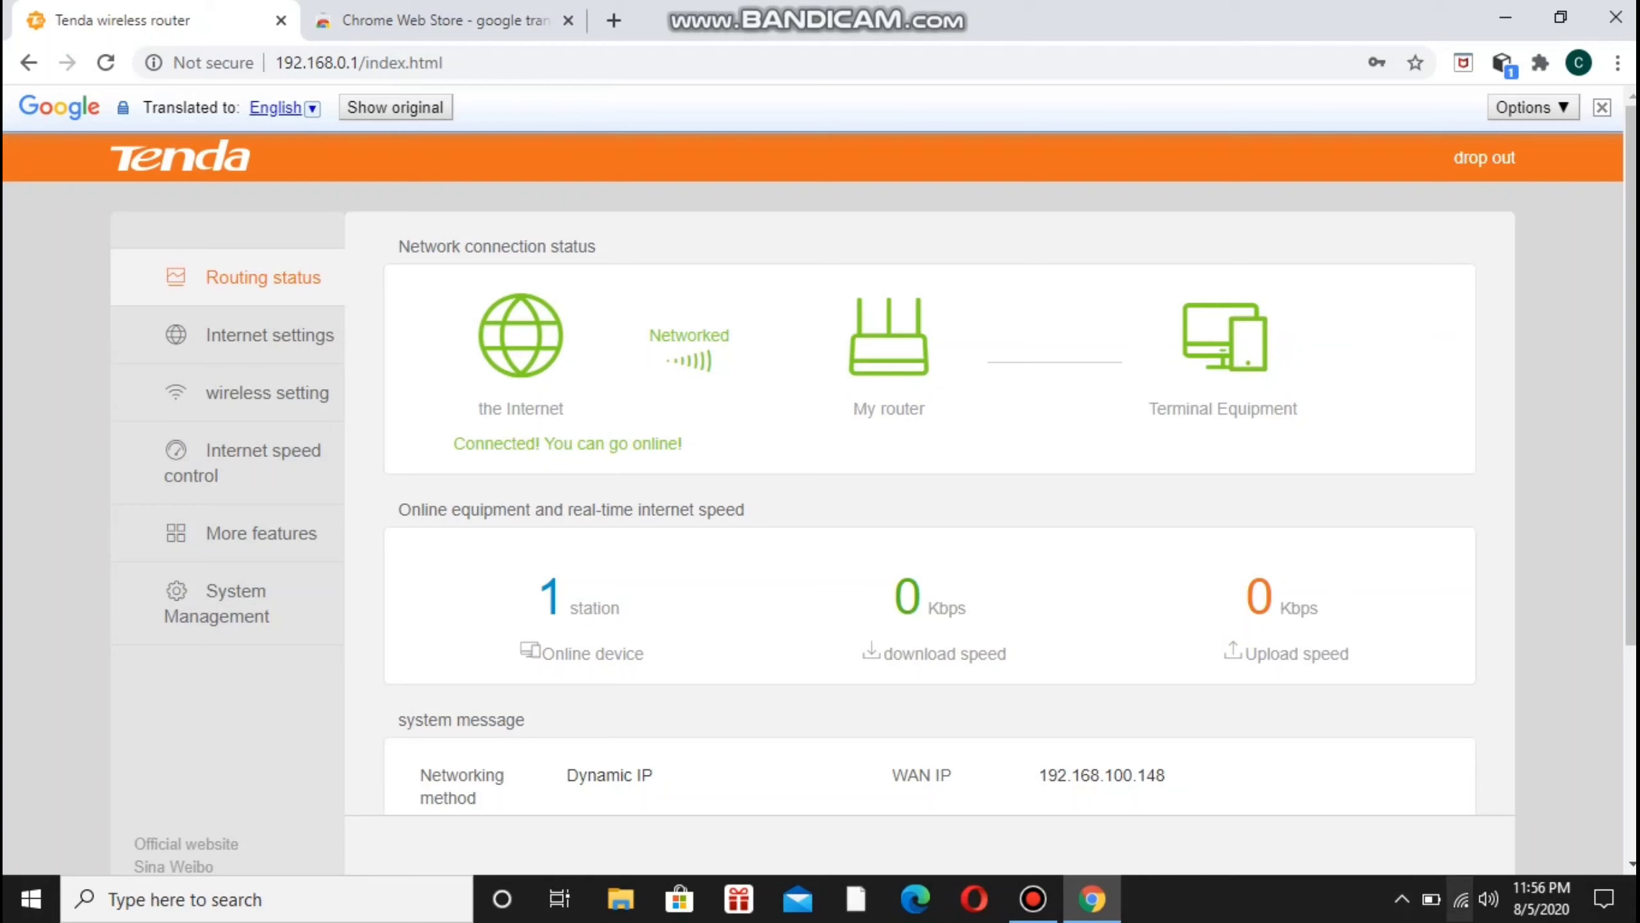
click(1461, 900)
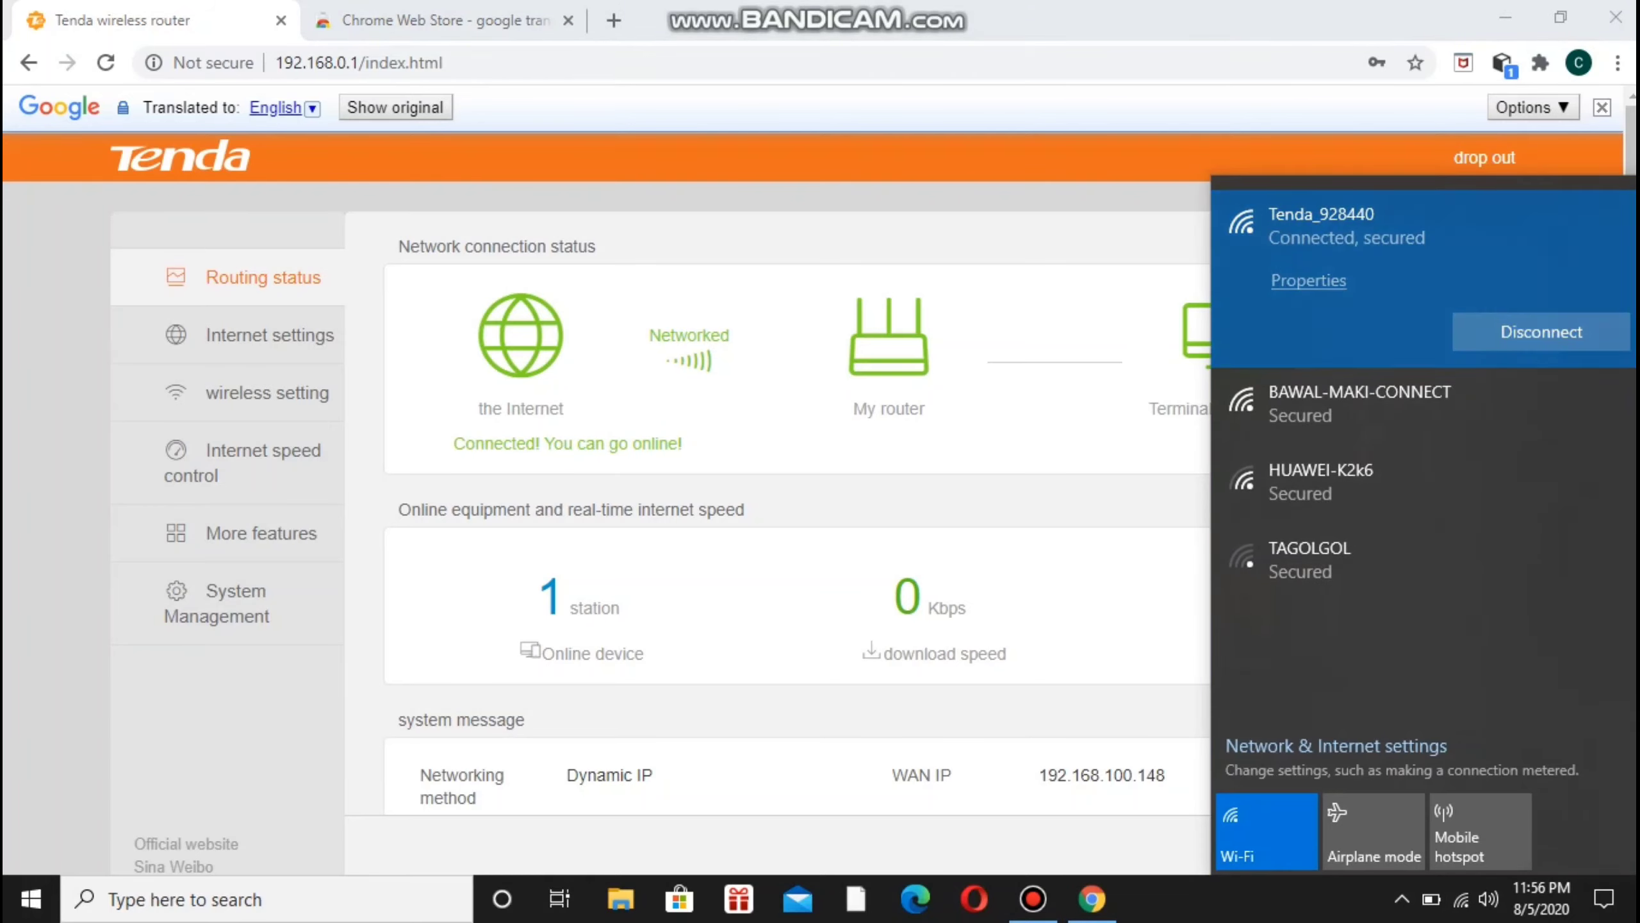
key(Escape)
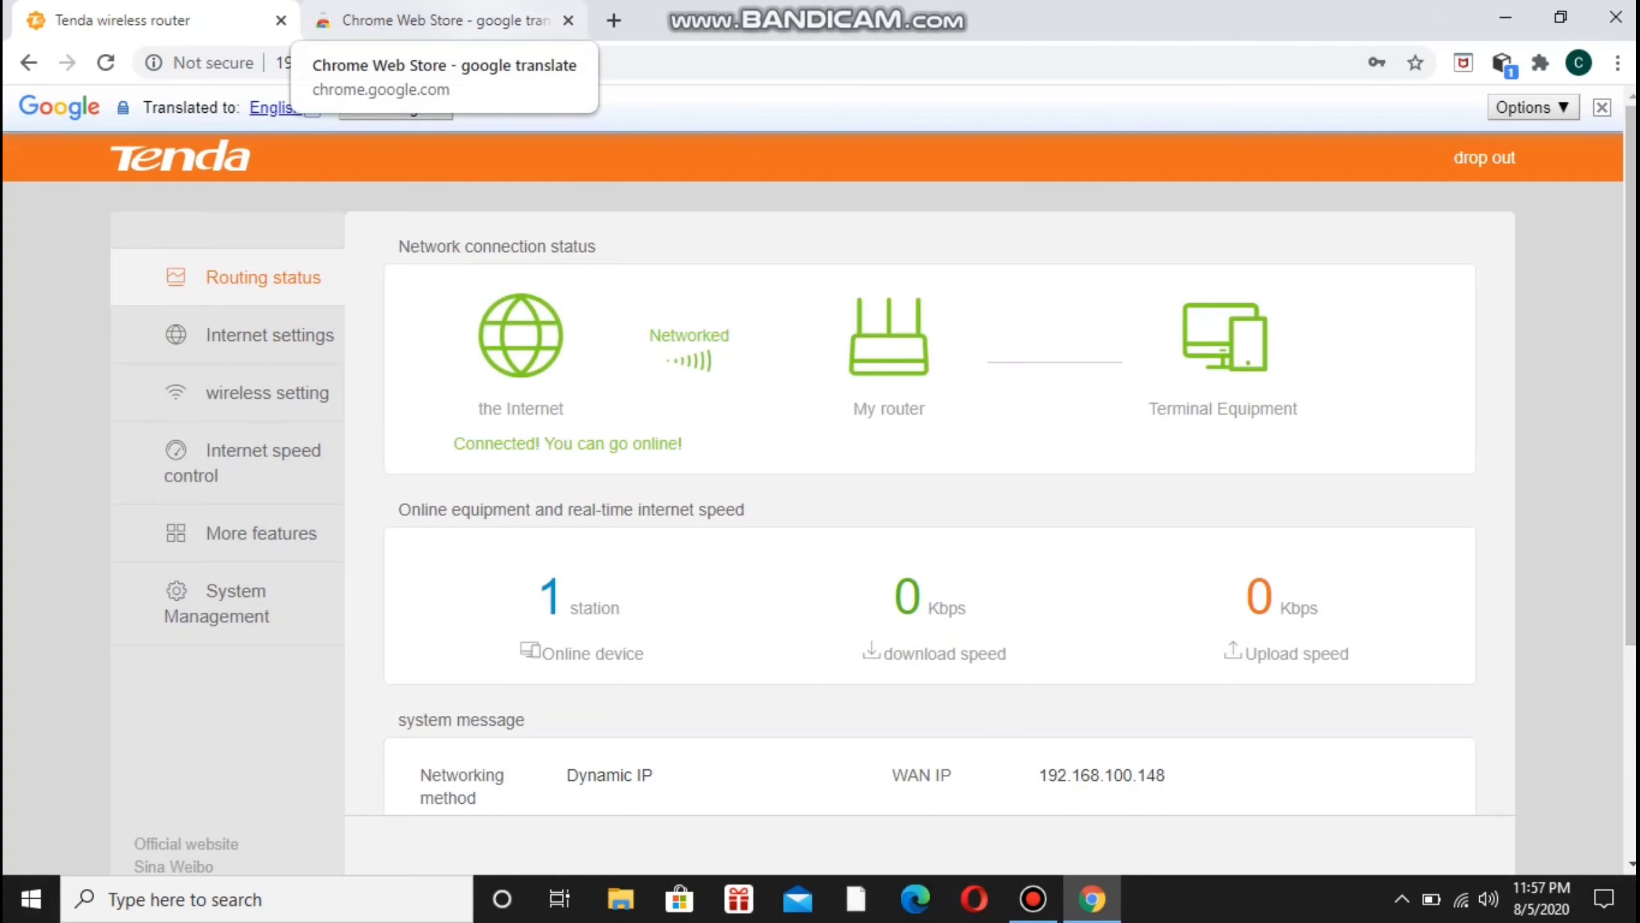
Open google.com in a new browser tab.
click(446, 20)
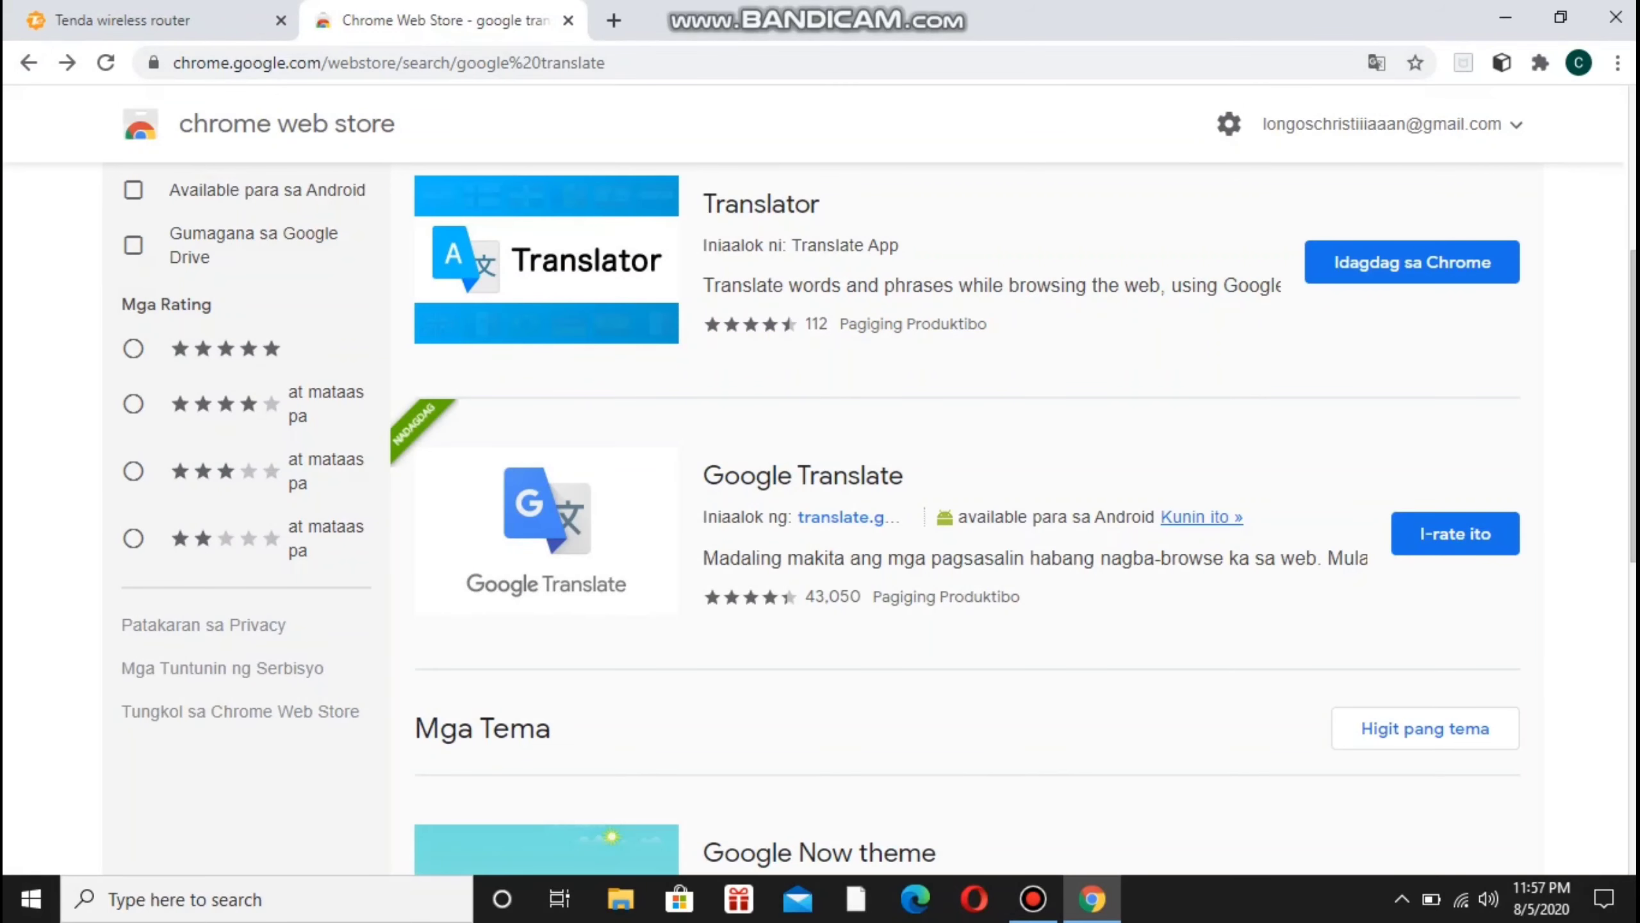
click(613, 20)
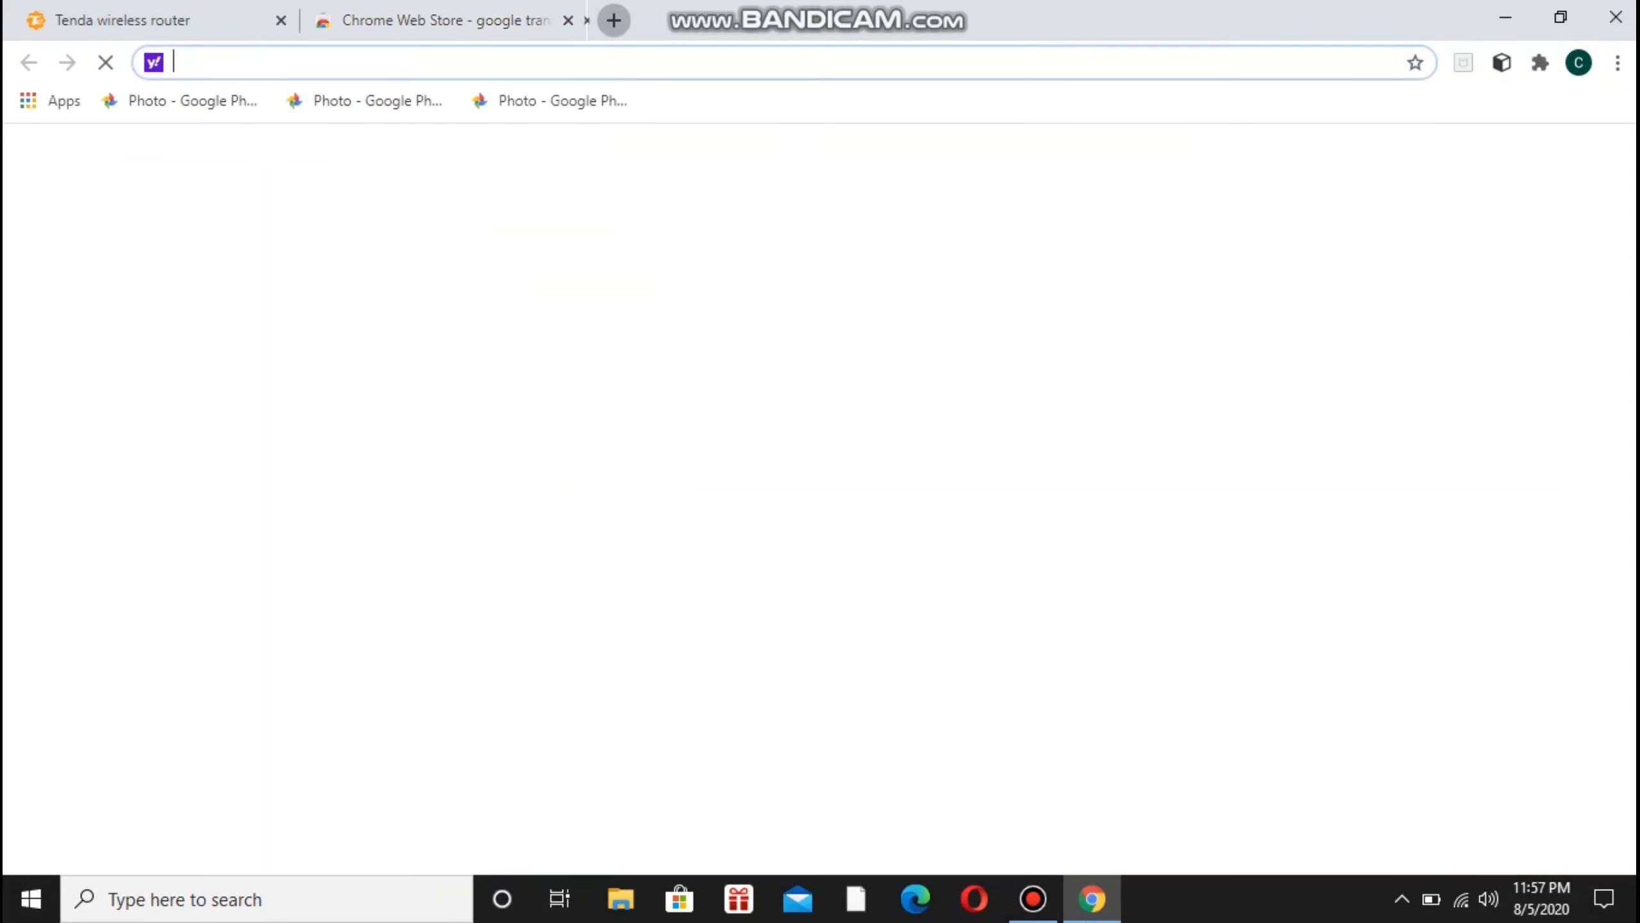
text(google)
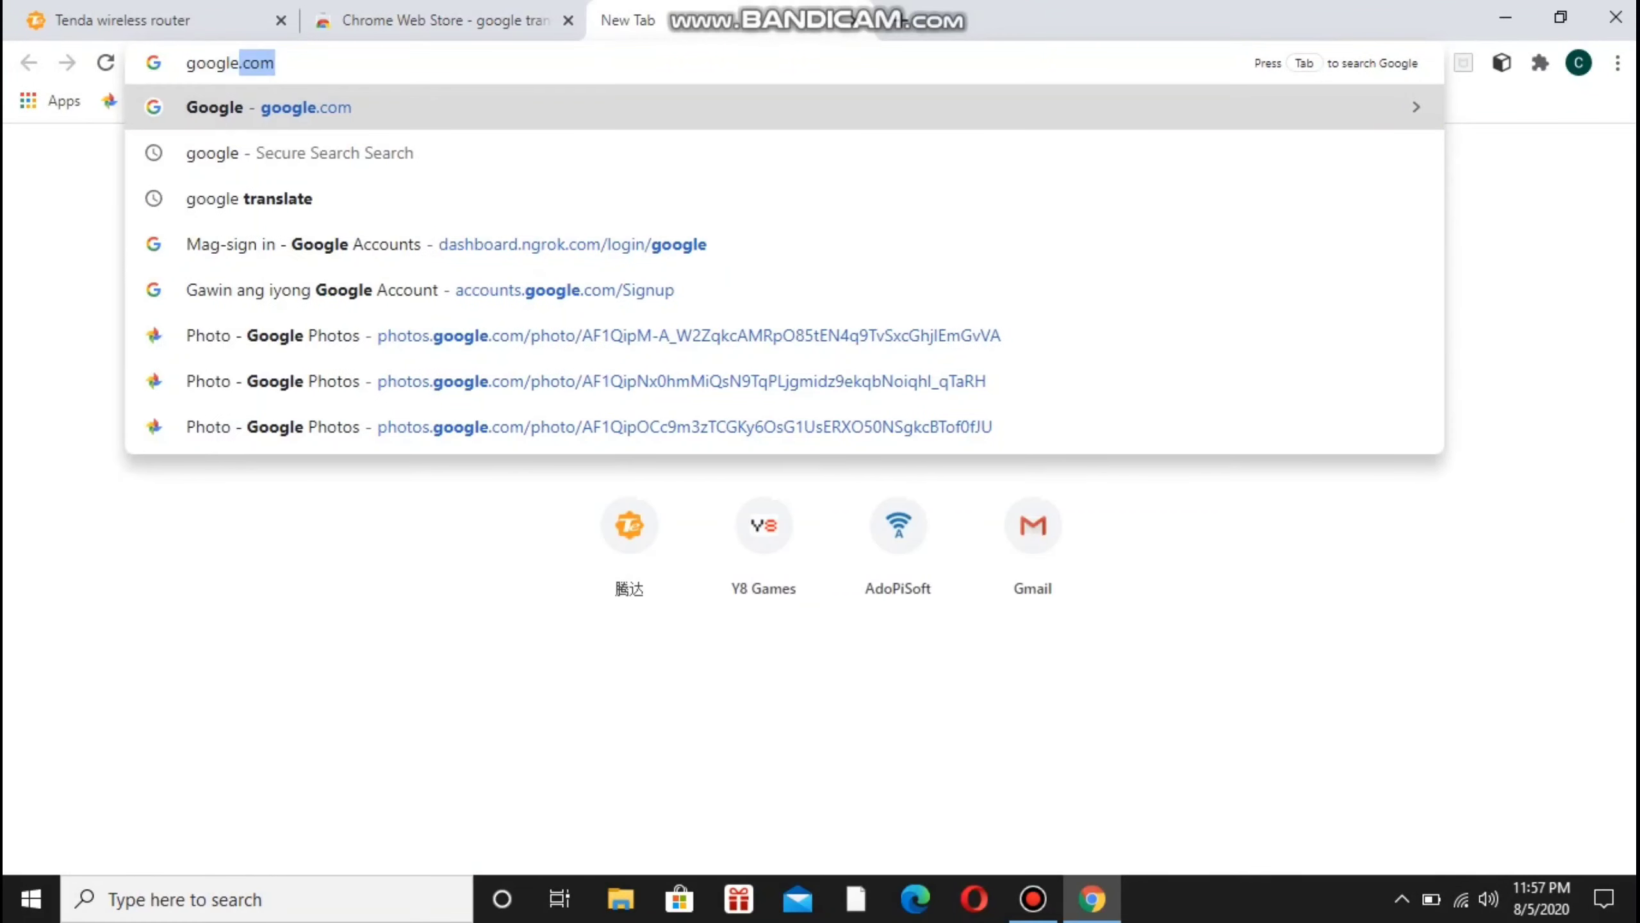
text(.com)
key(Return)
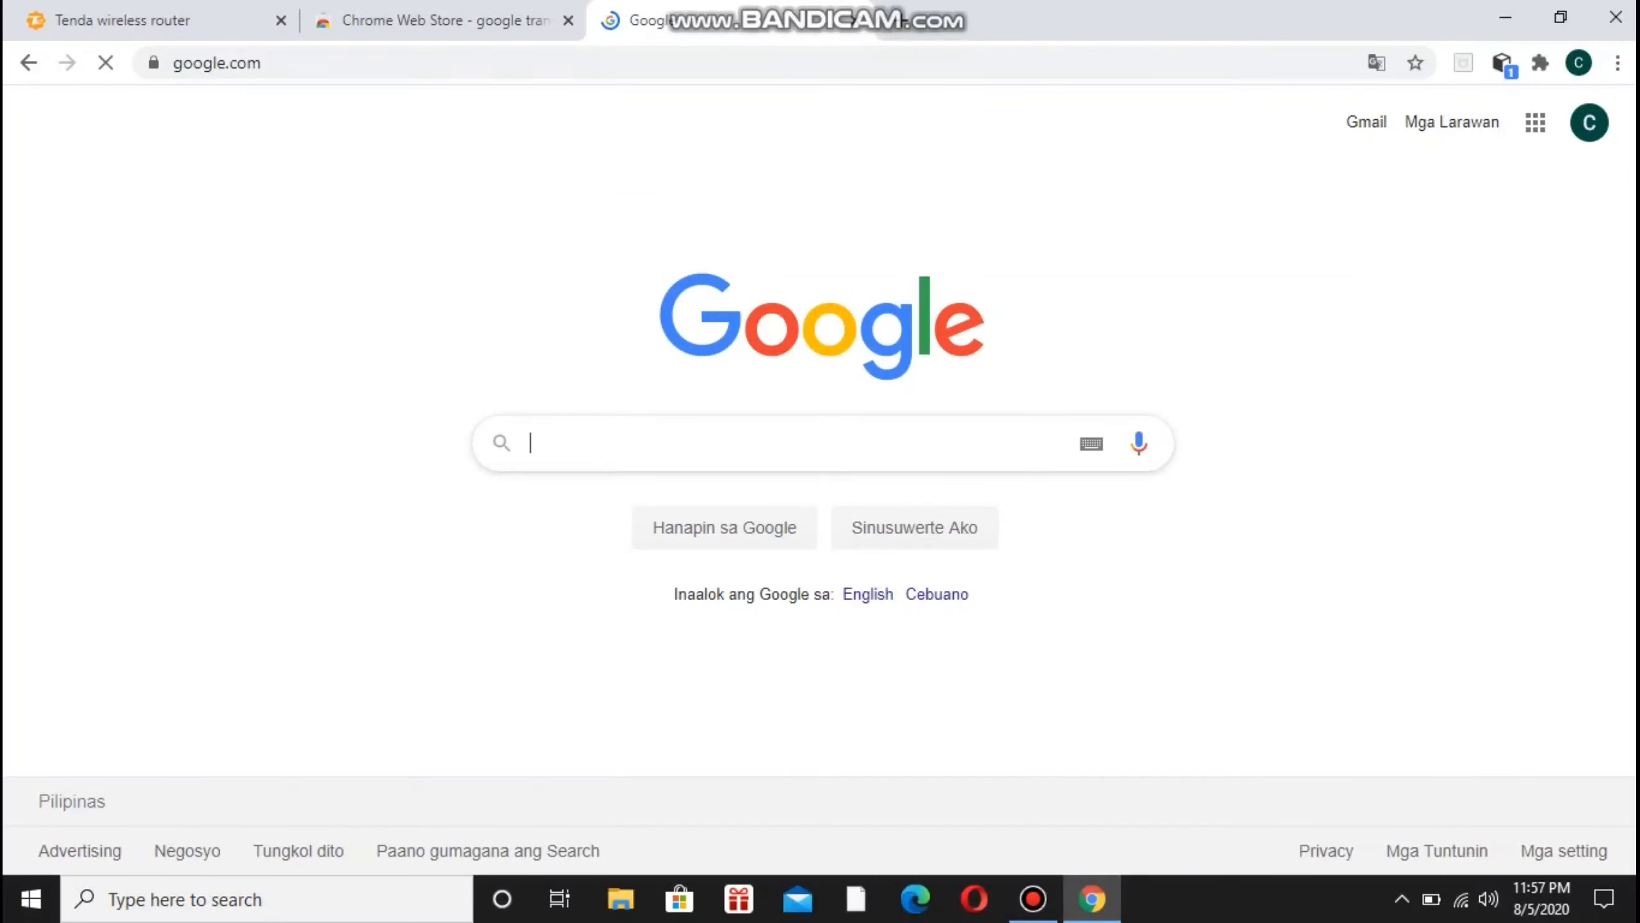
Search Google for "web store" and open the Chrome Web Store result.
text(web)
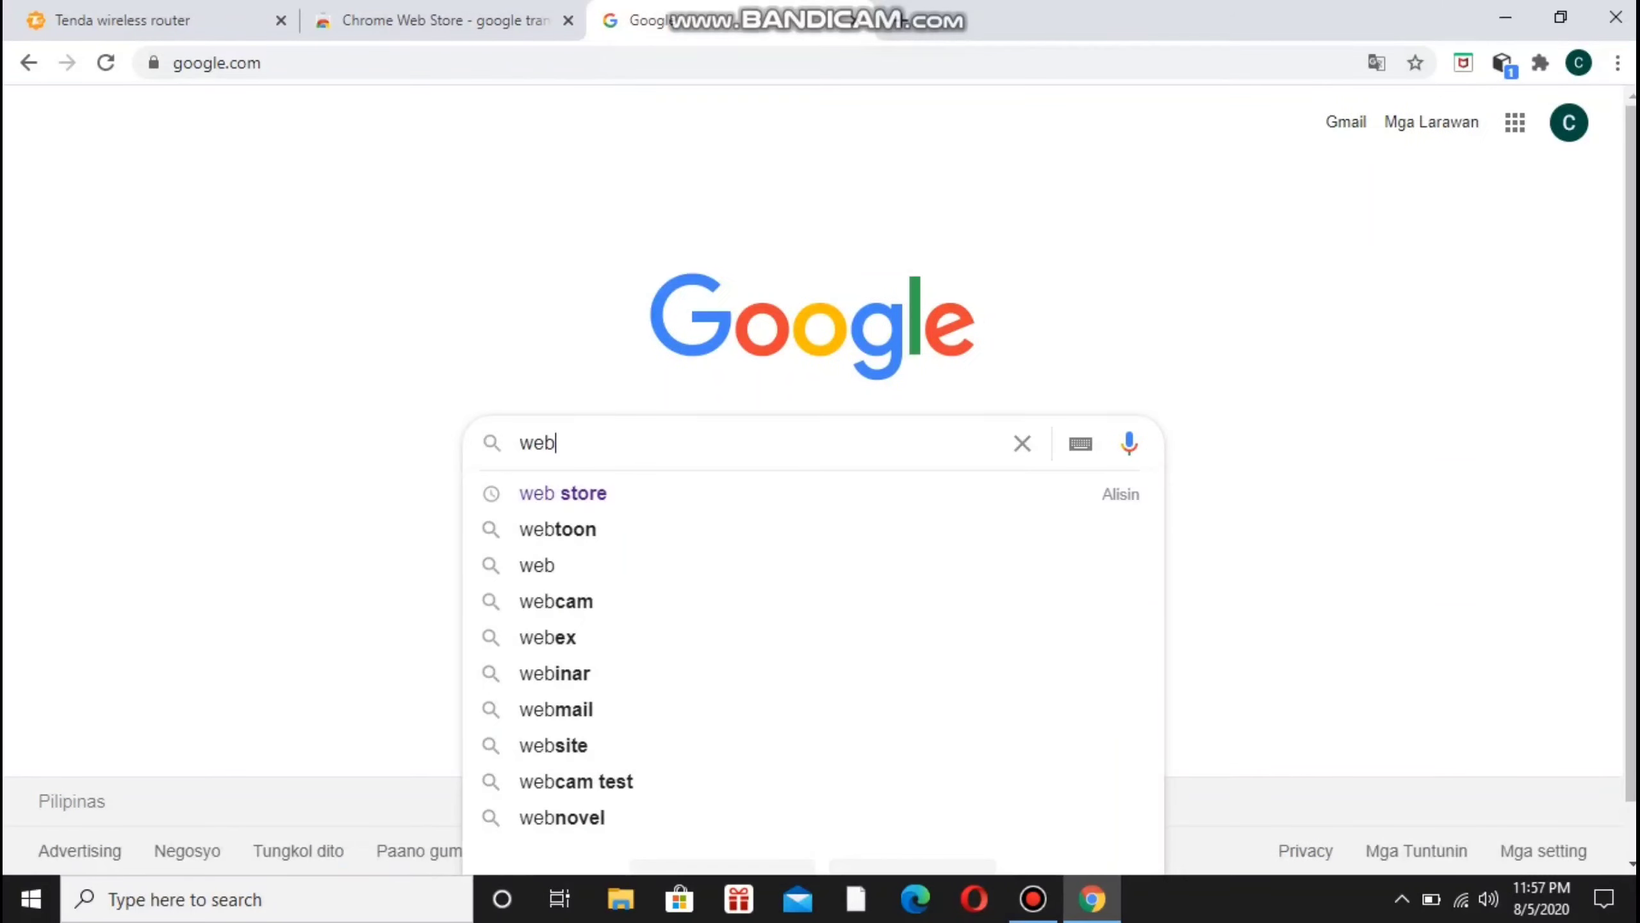
text( store)
key(Return)
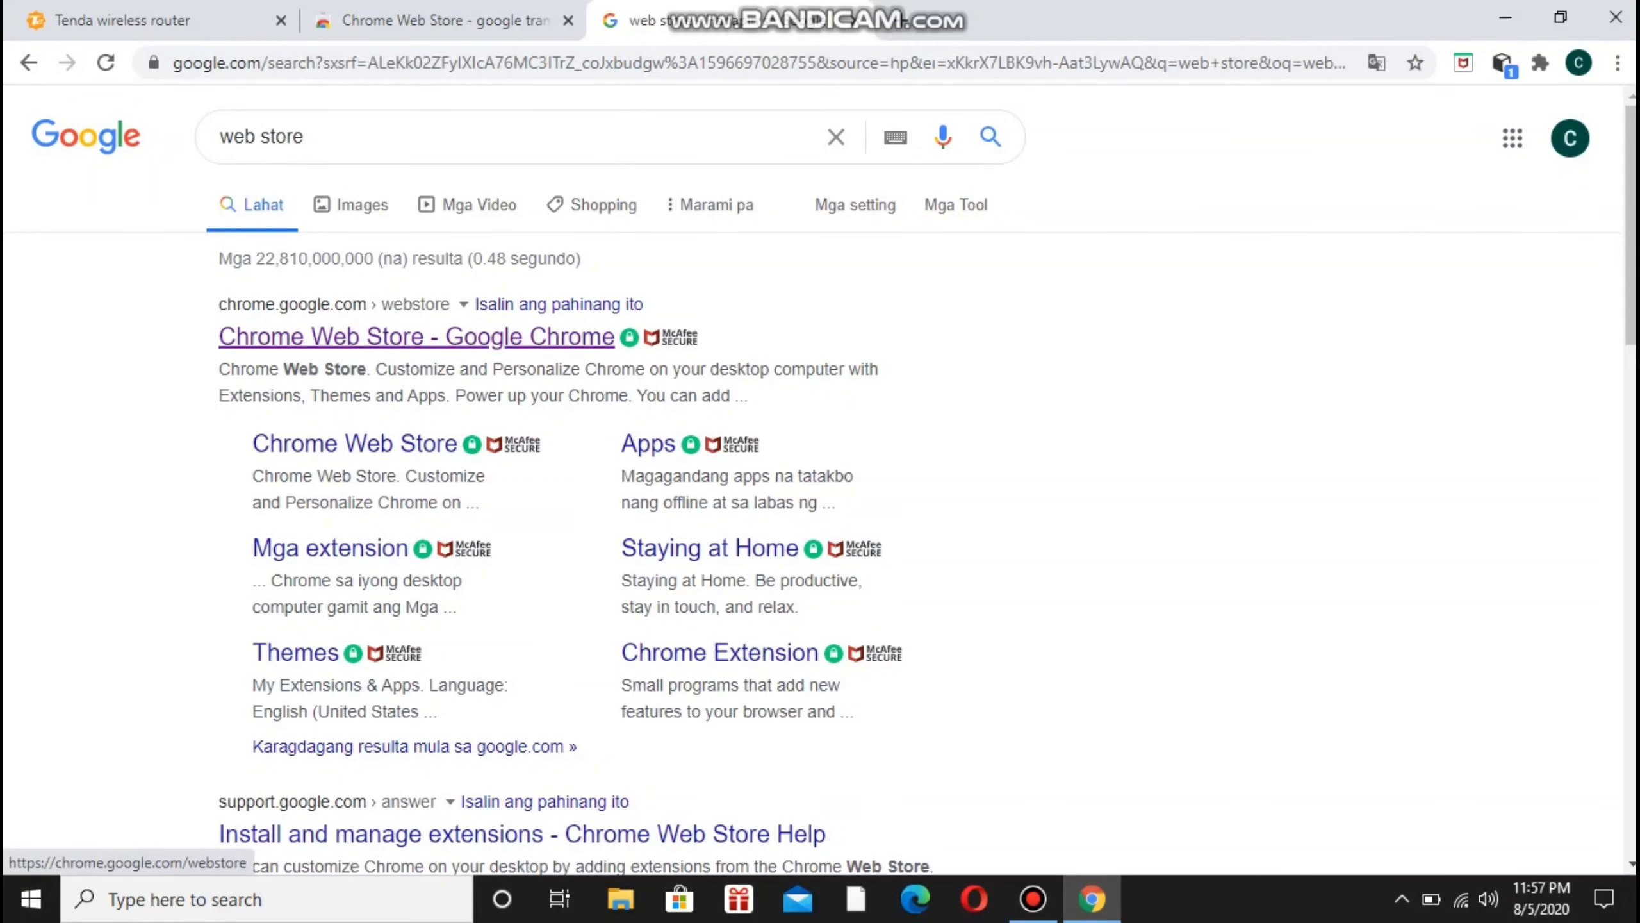
click(416, 336)
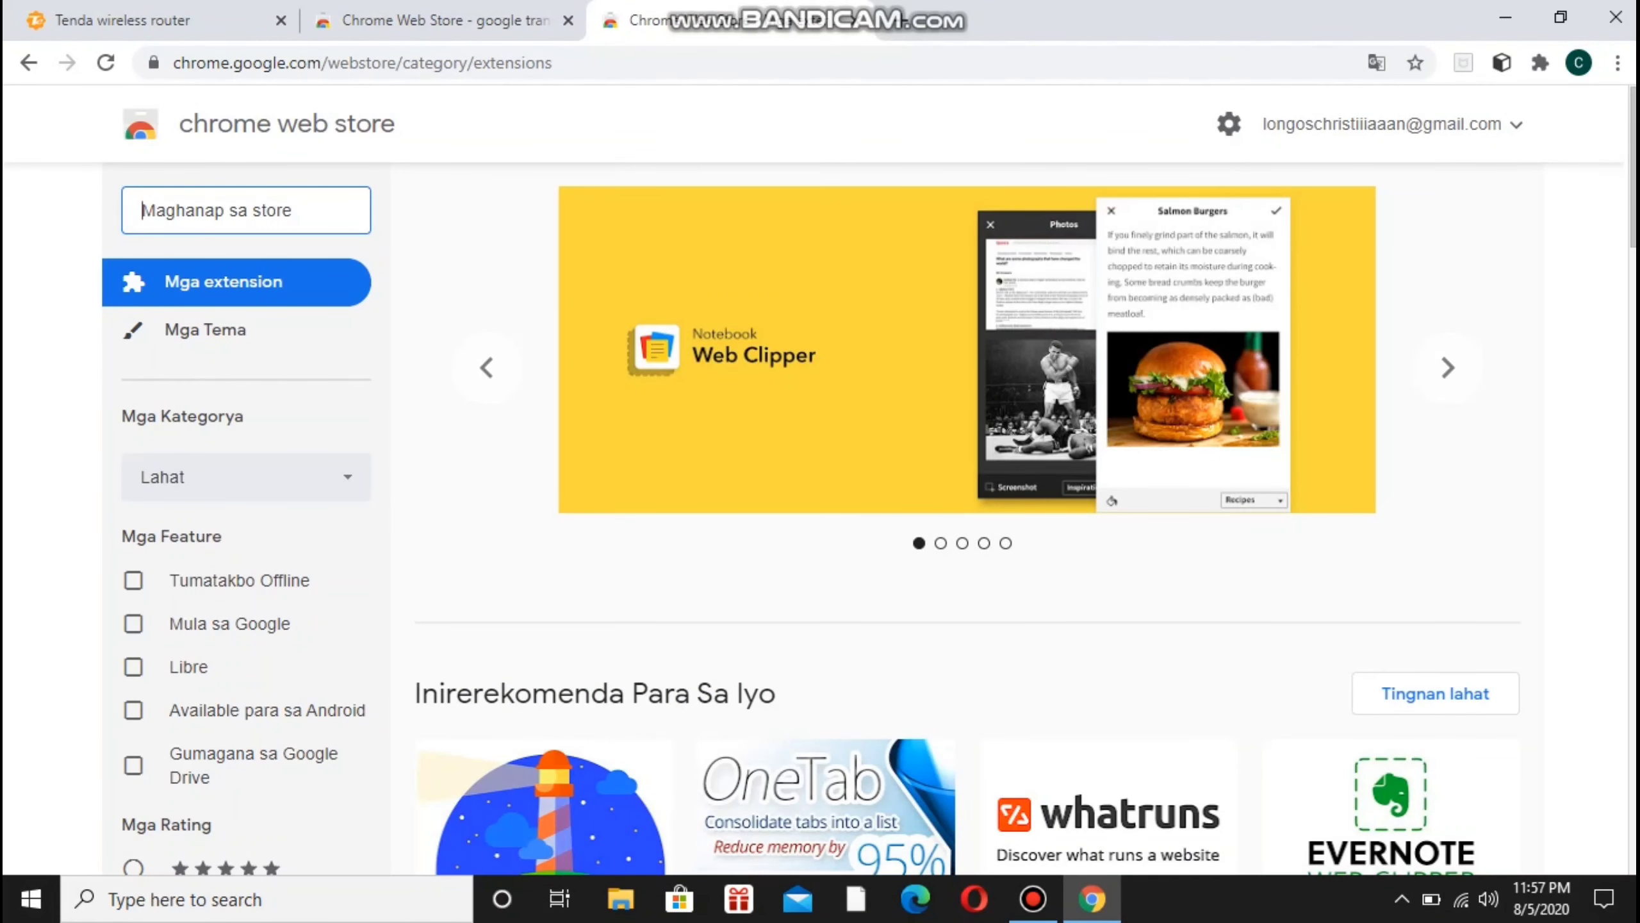
Search the Chrome Web Store for "google translate" and locate the Google Translate extension in the results.
text(google)
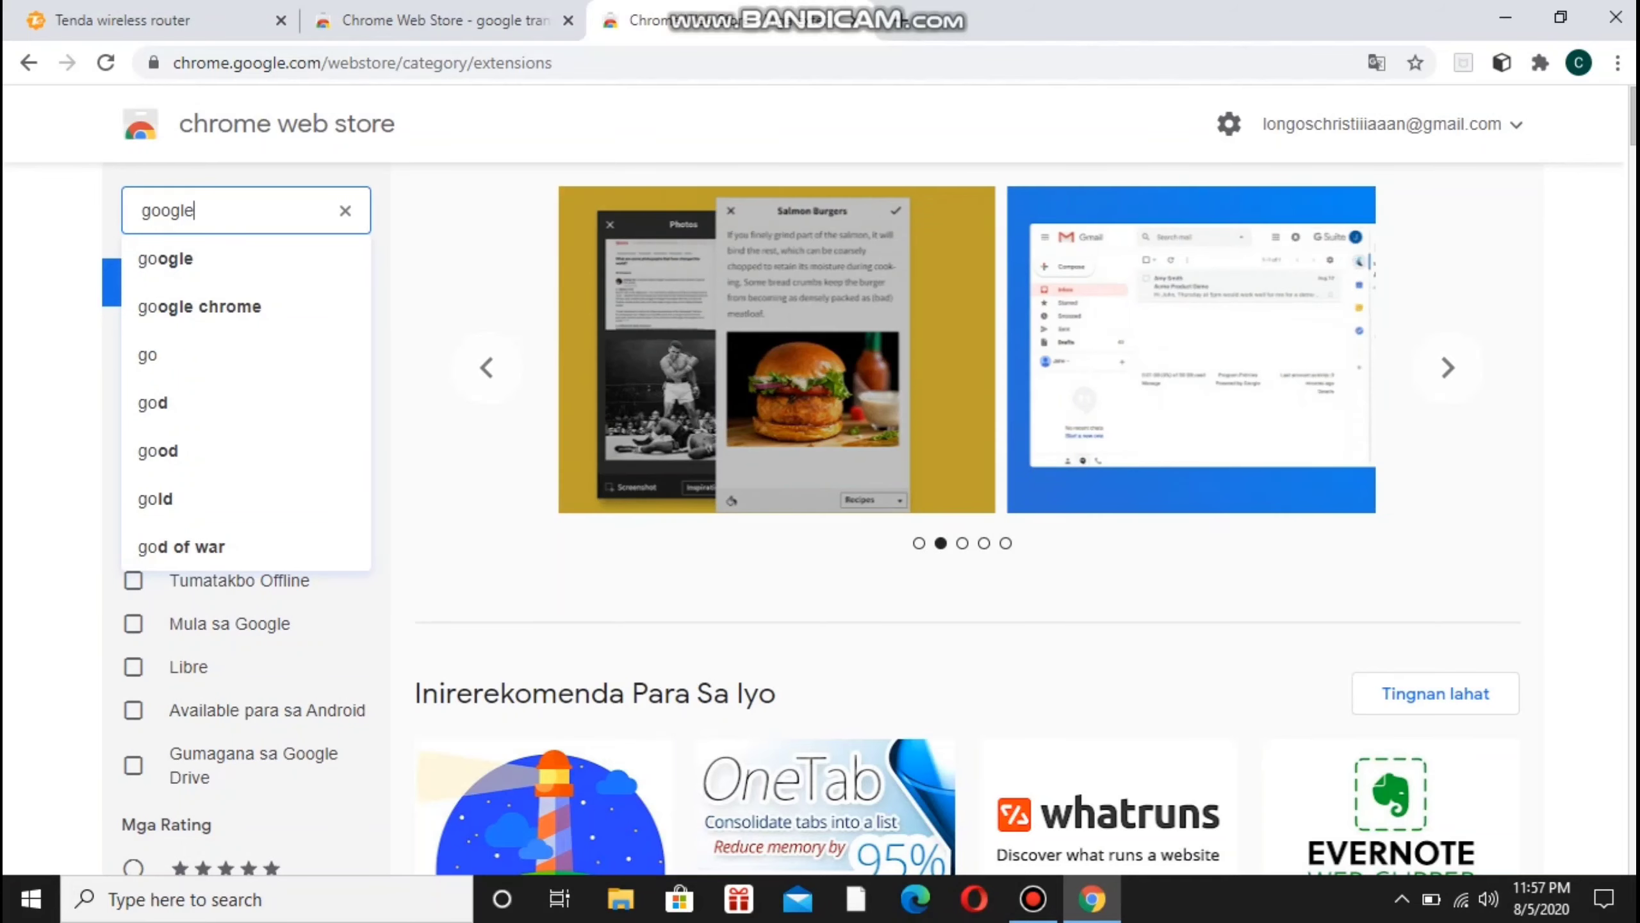
text( tra)
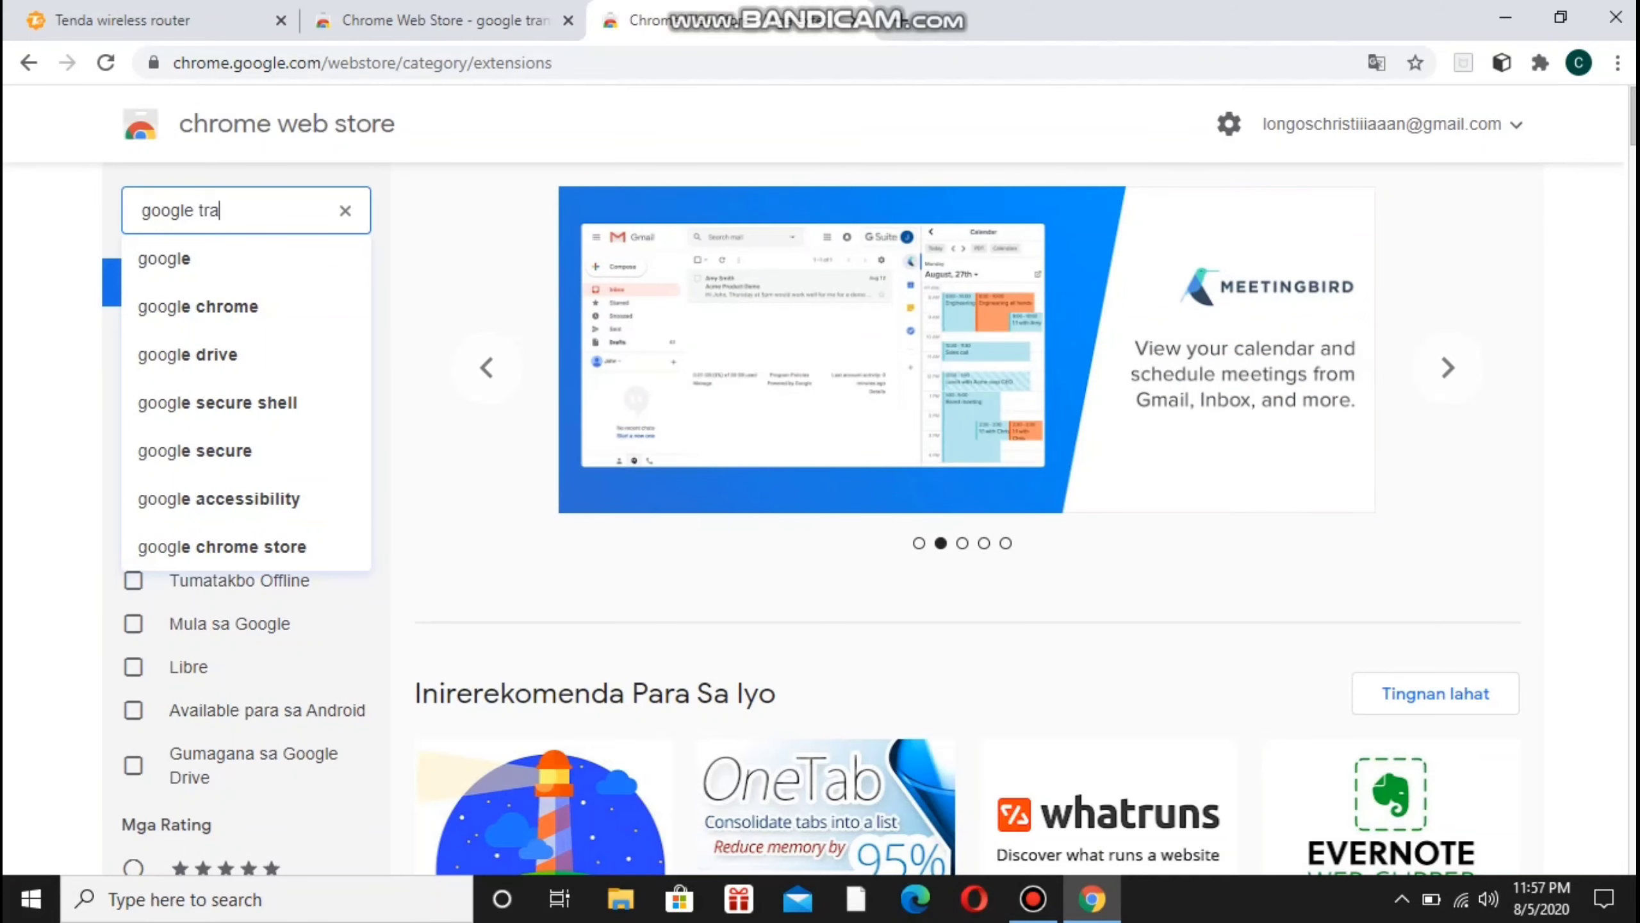
text(nslate)
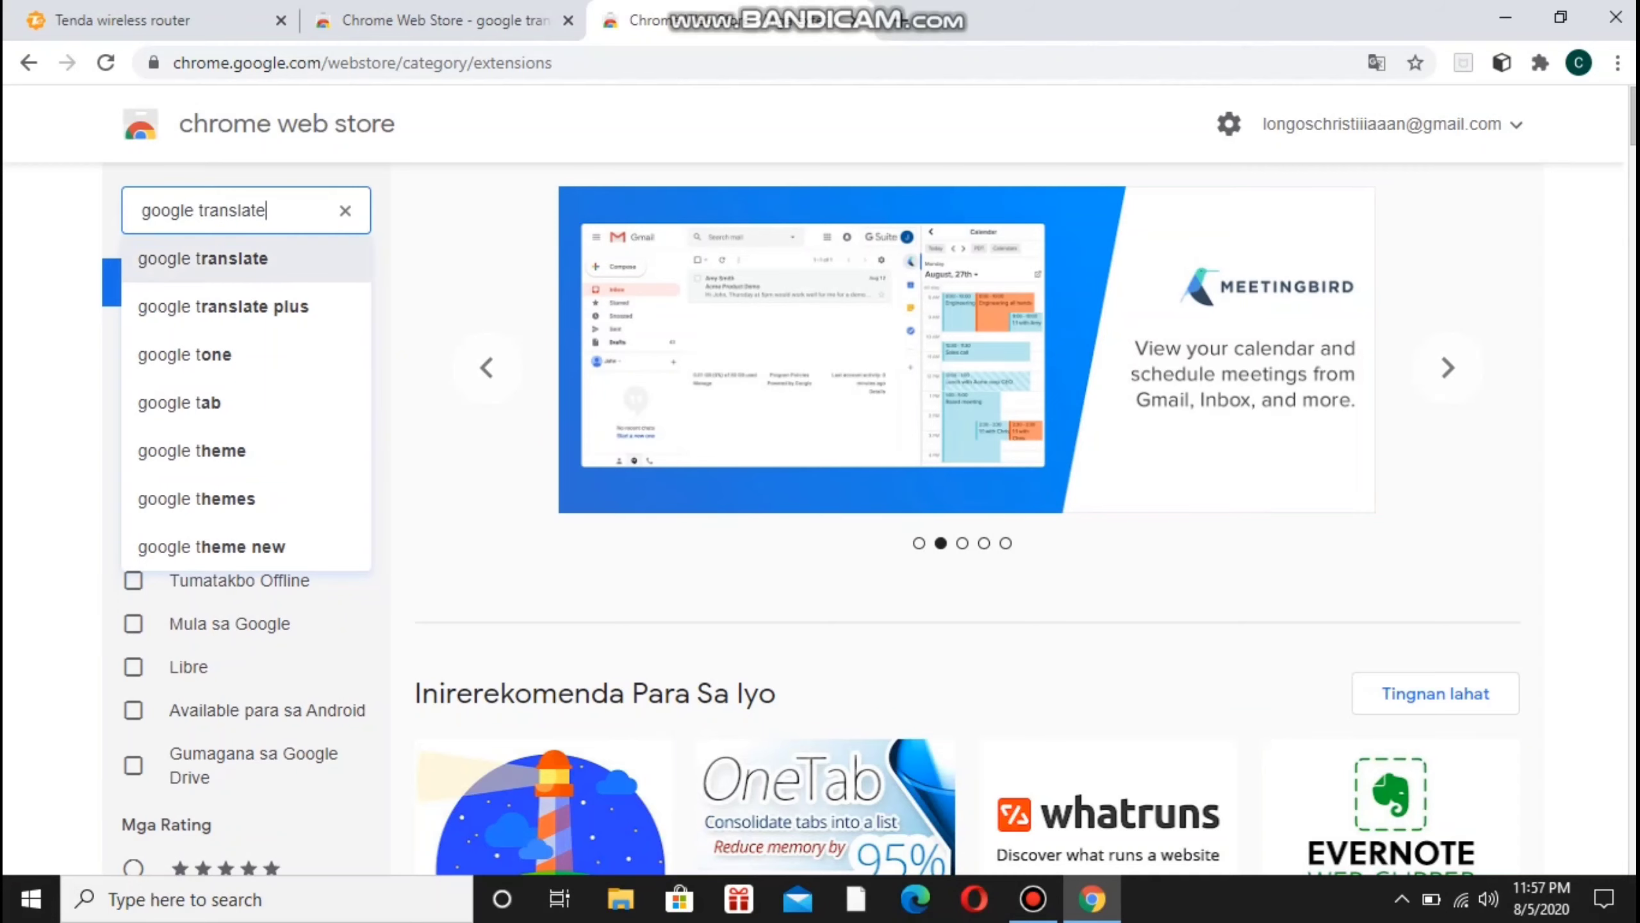
key(Return)
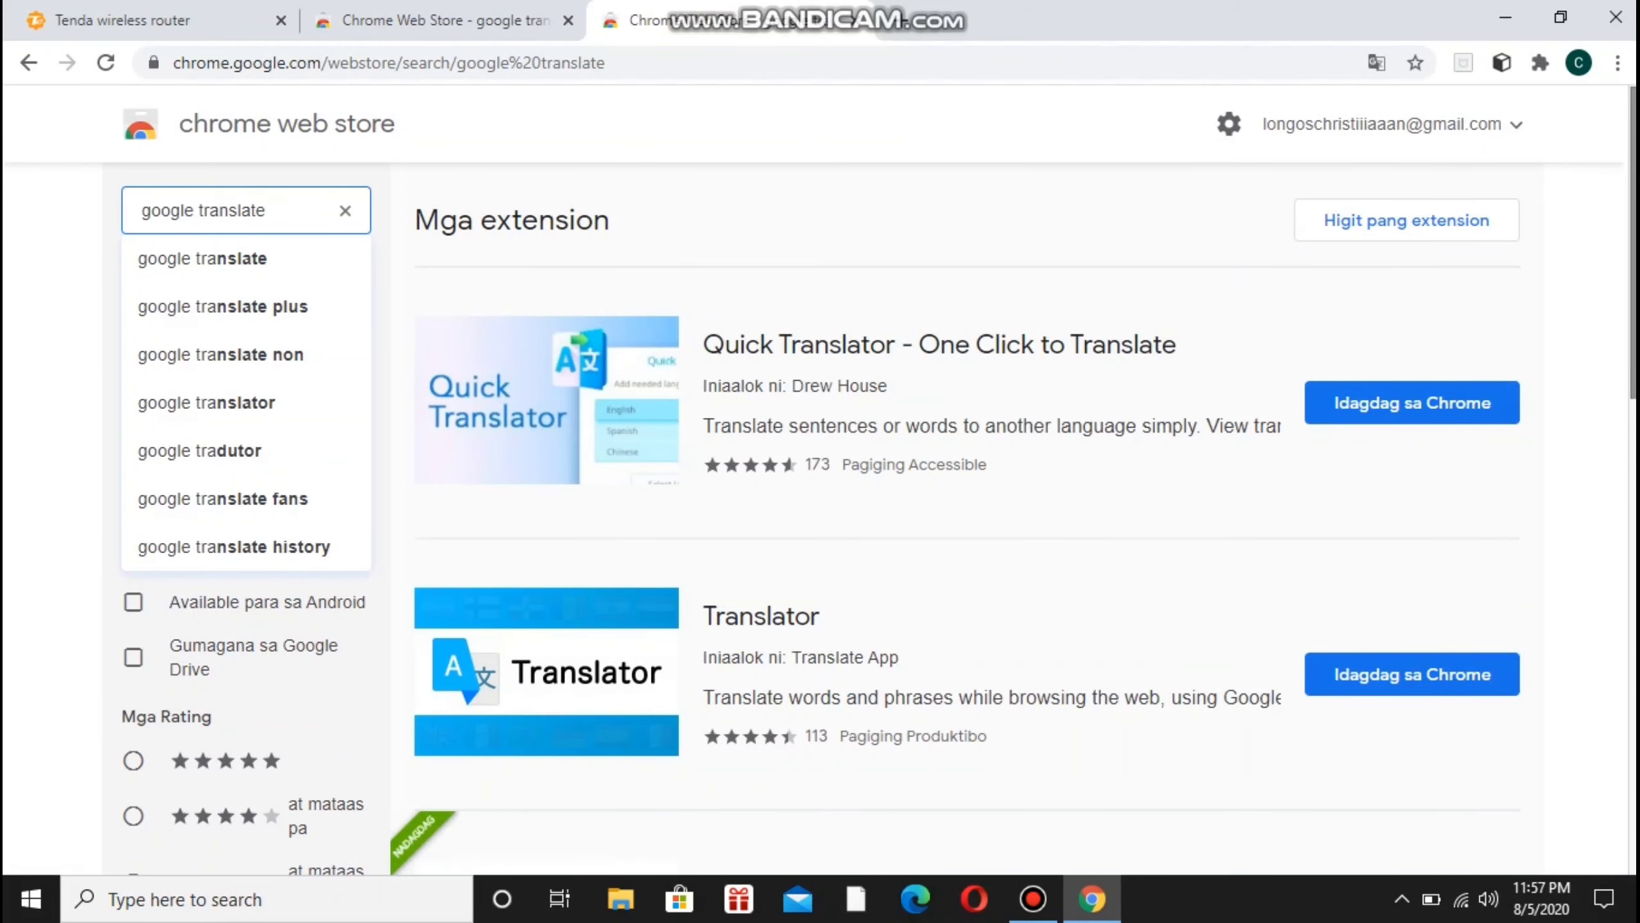
scroll(879, 480, down, 5)
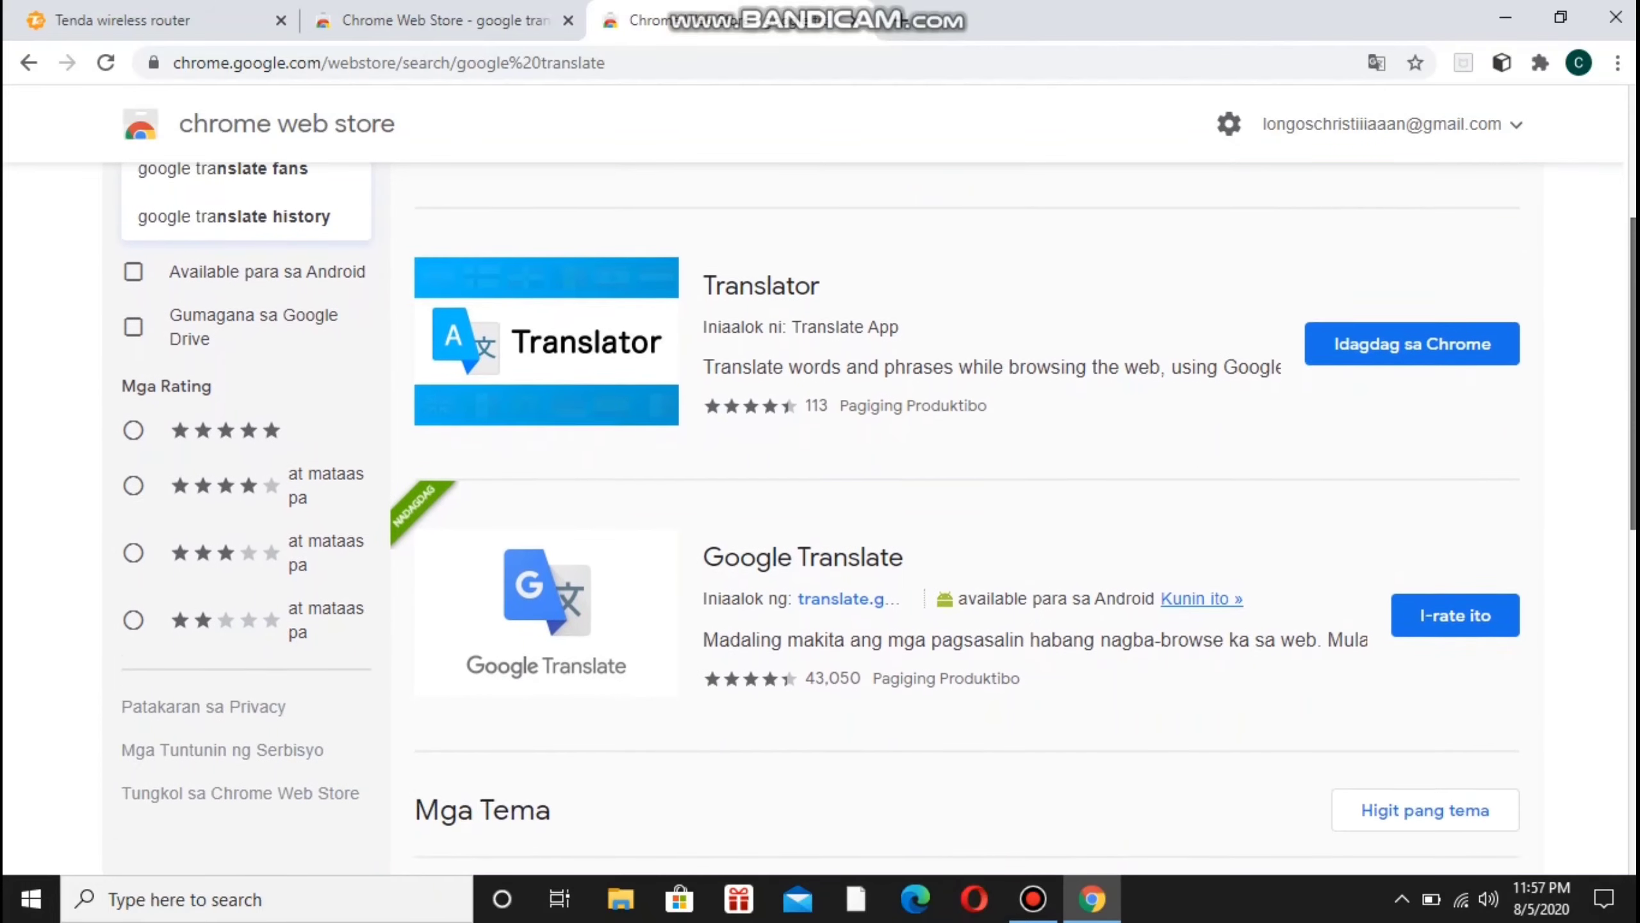
scroll(879, 480, down, 2)
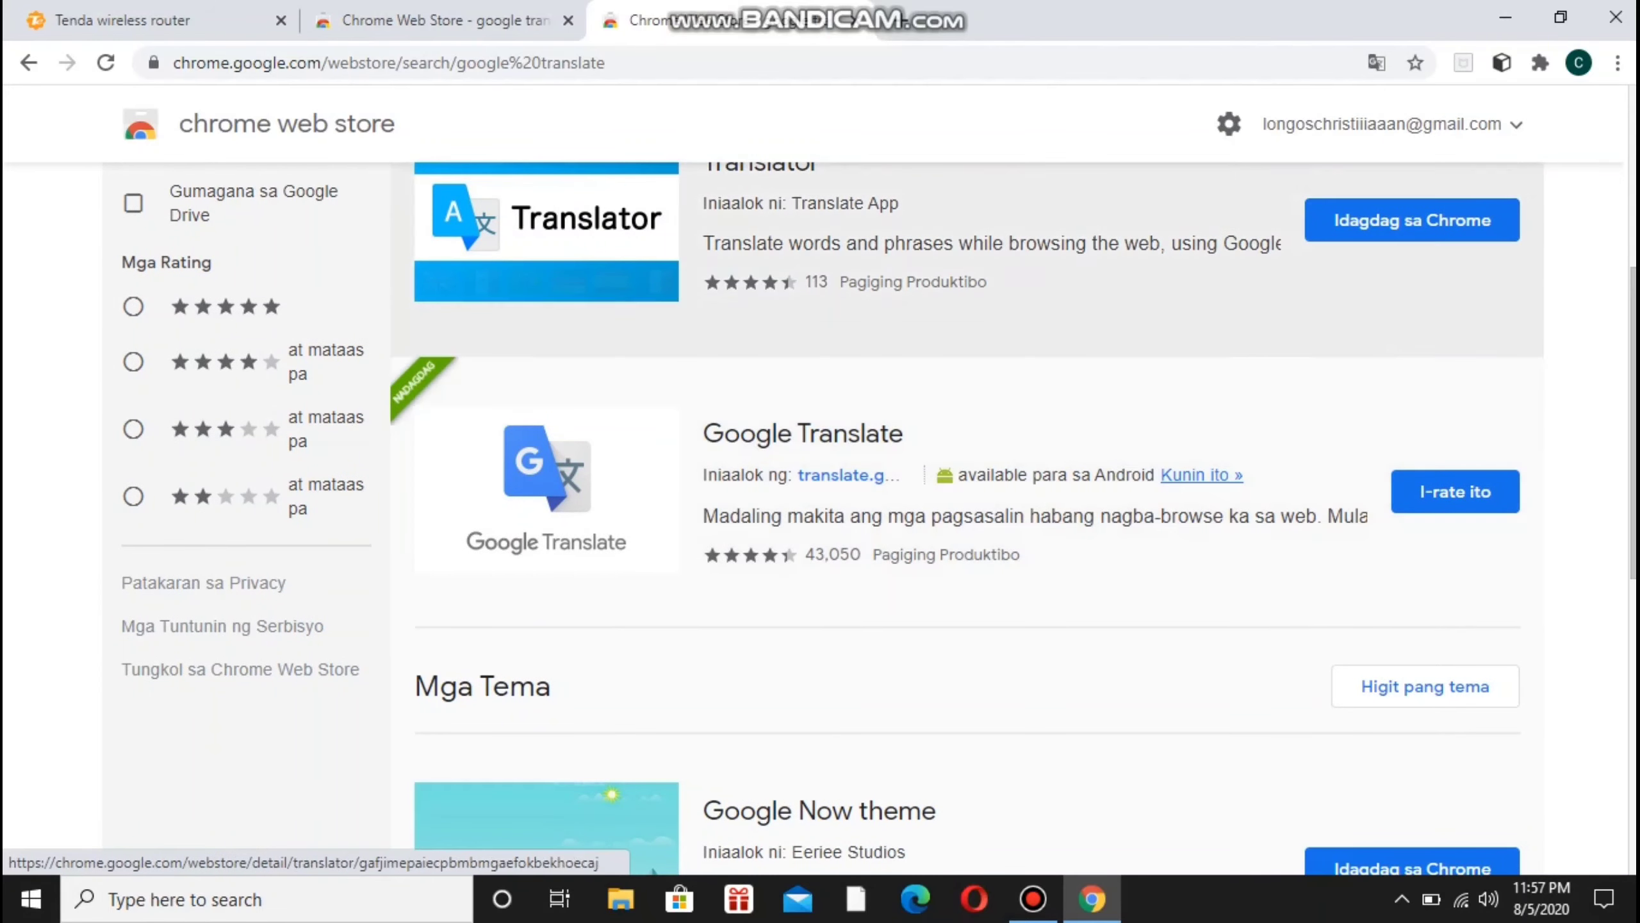
Close both Chrome Web Store tabs to return to the translated Tenda router page.
scroll(879, 517, up, 7)
click(245, 210)
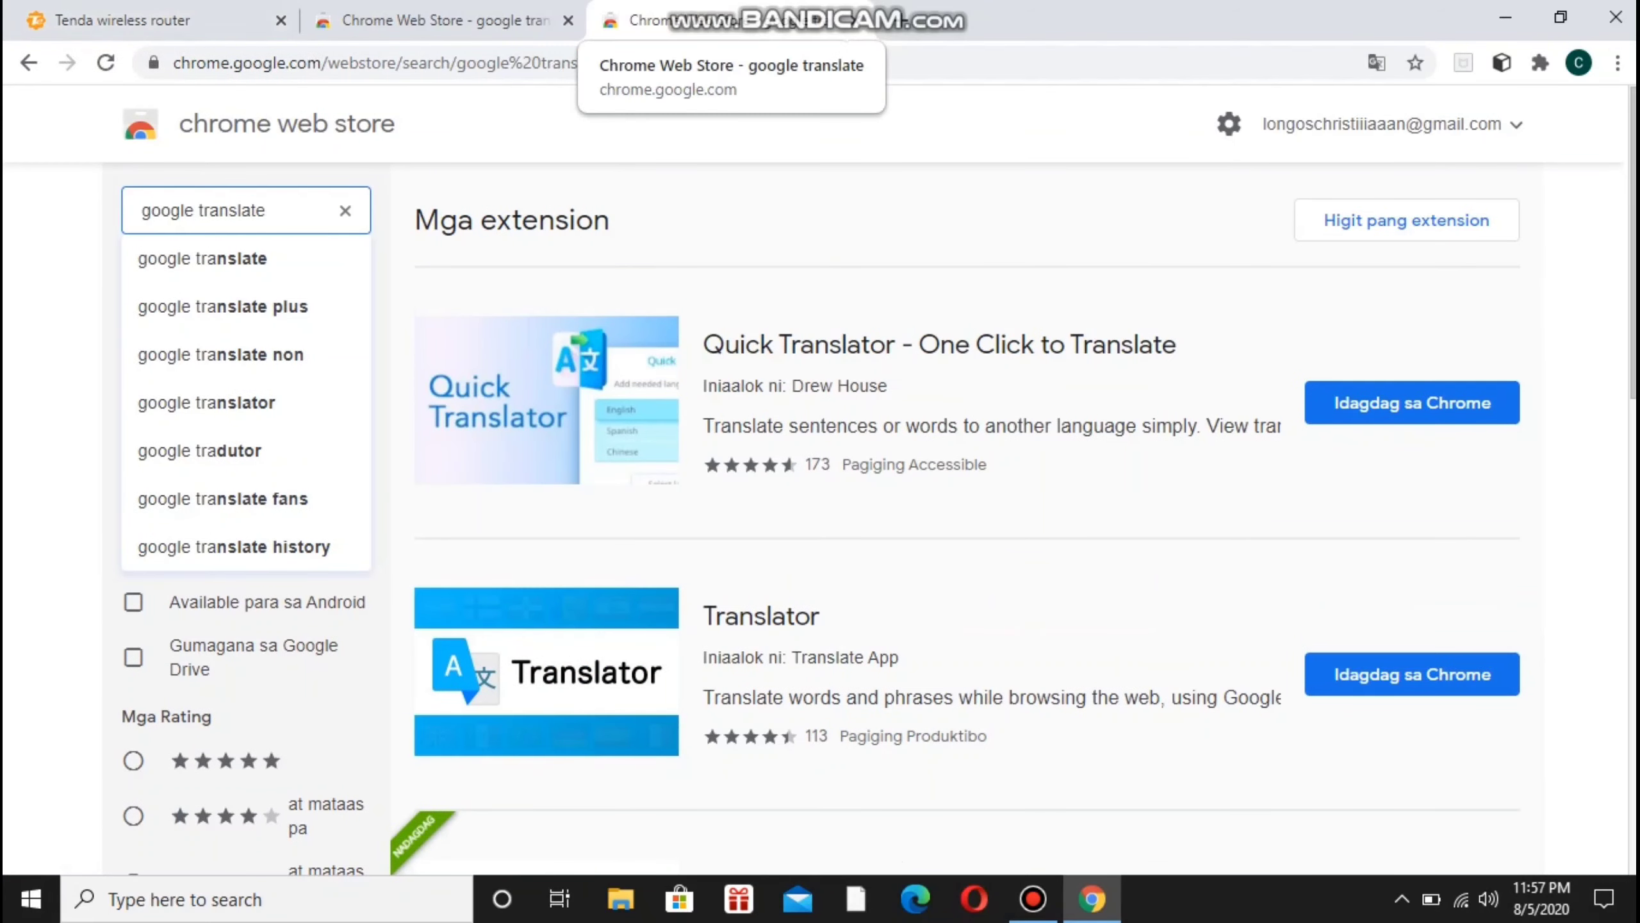
click(856, 20)
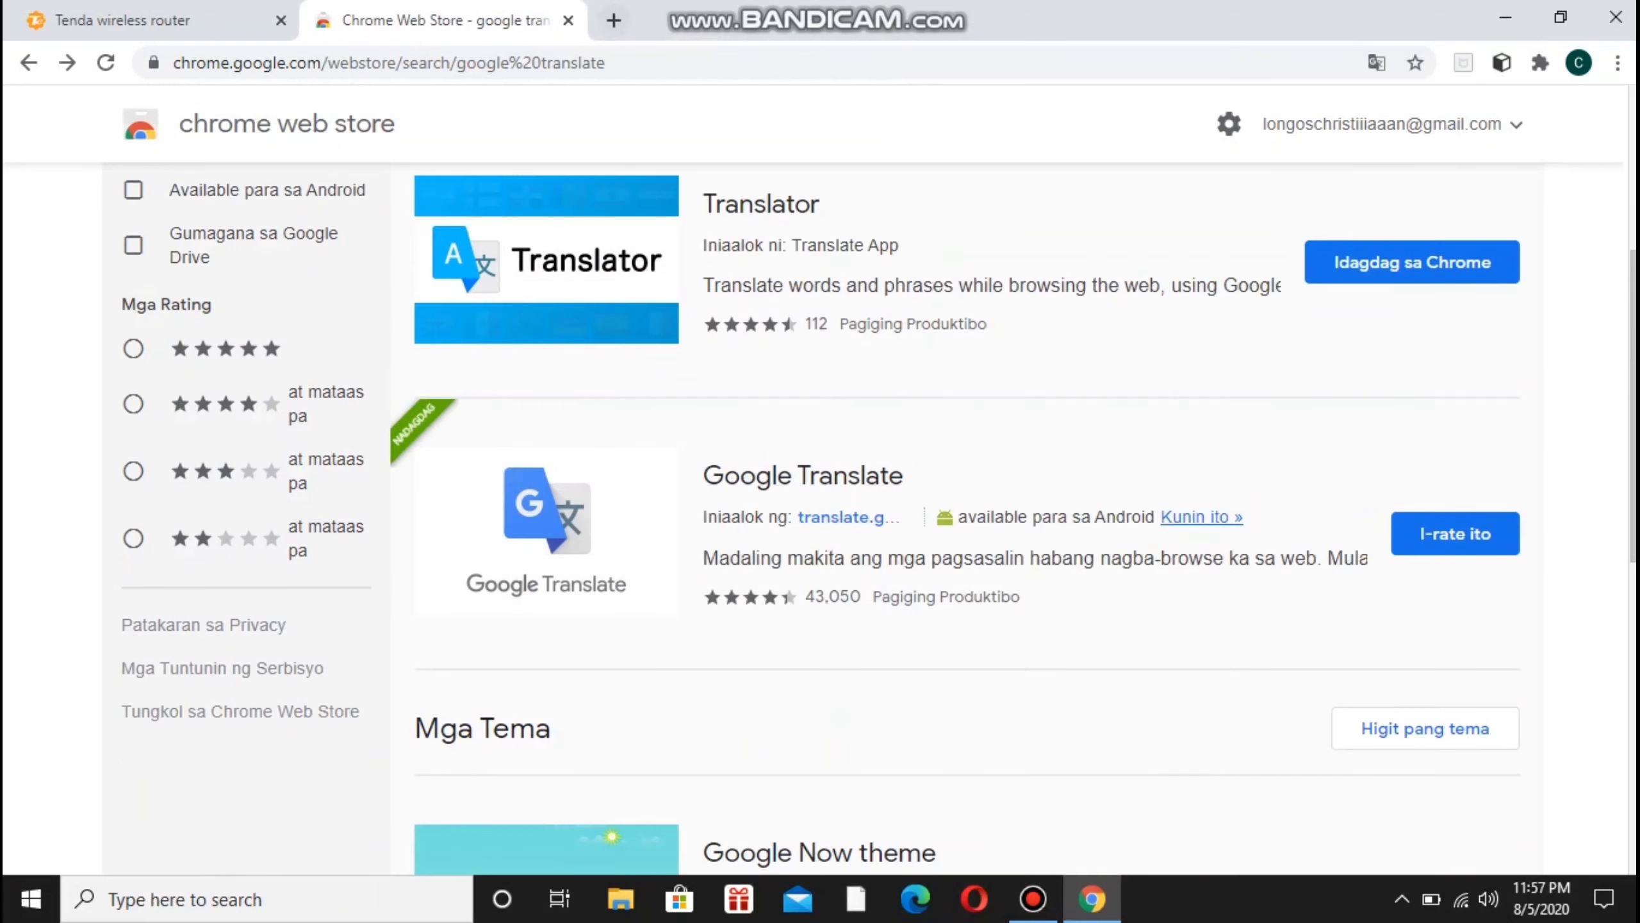
click(569, 20)
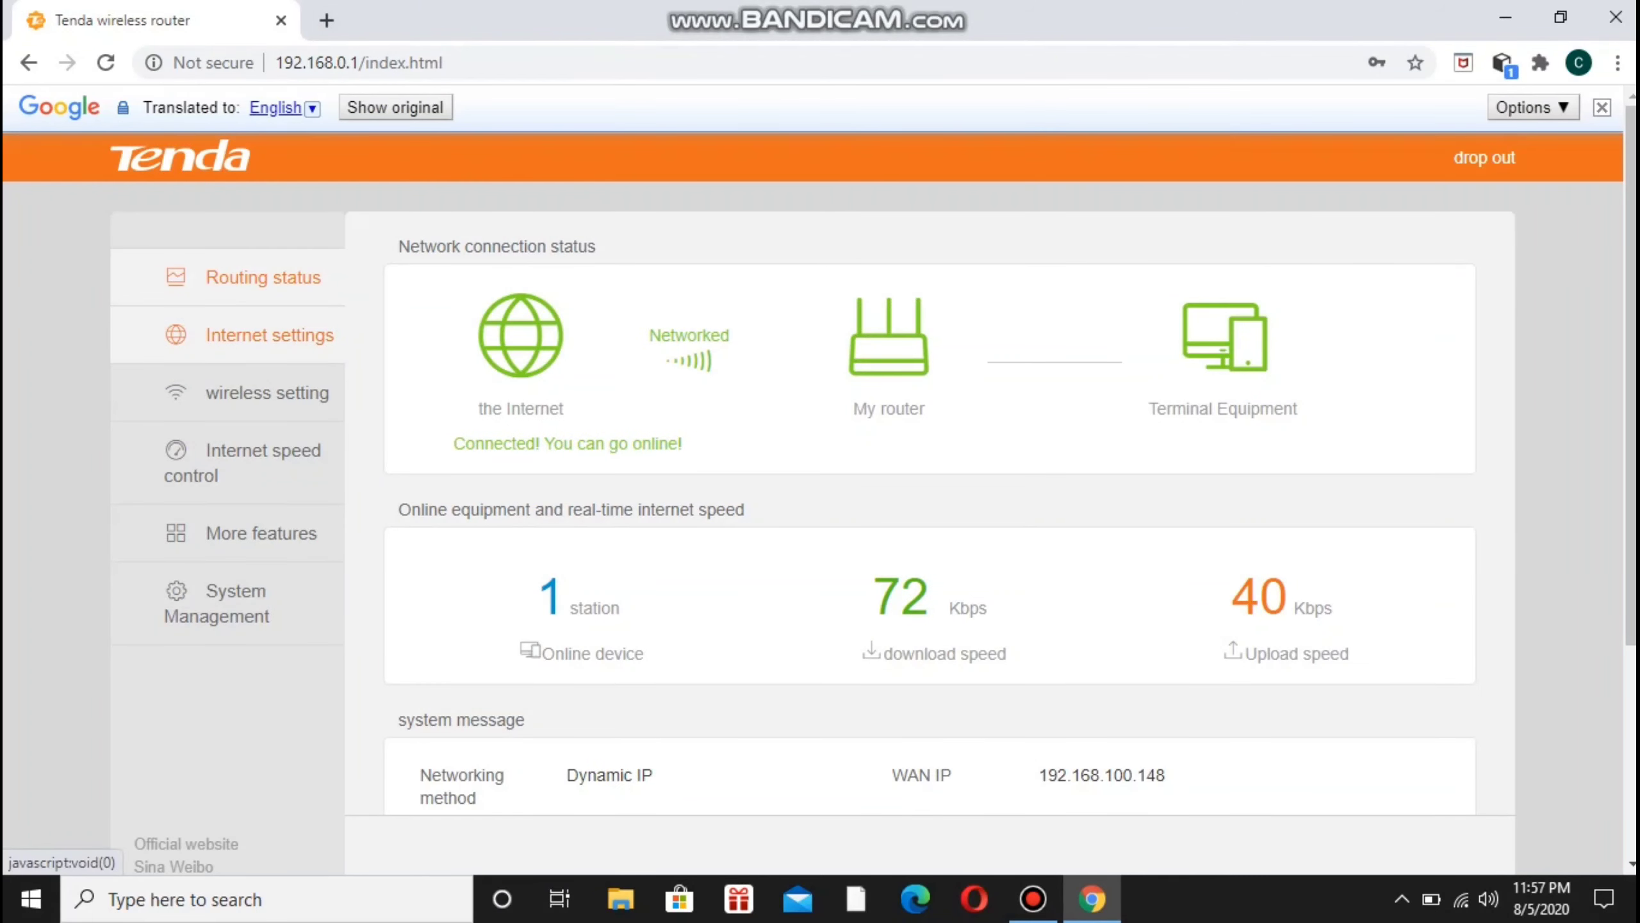
View the translated wireless setting, Internet speed control and Internet settings pages of the router.
click(267, 392)
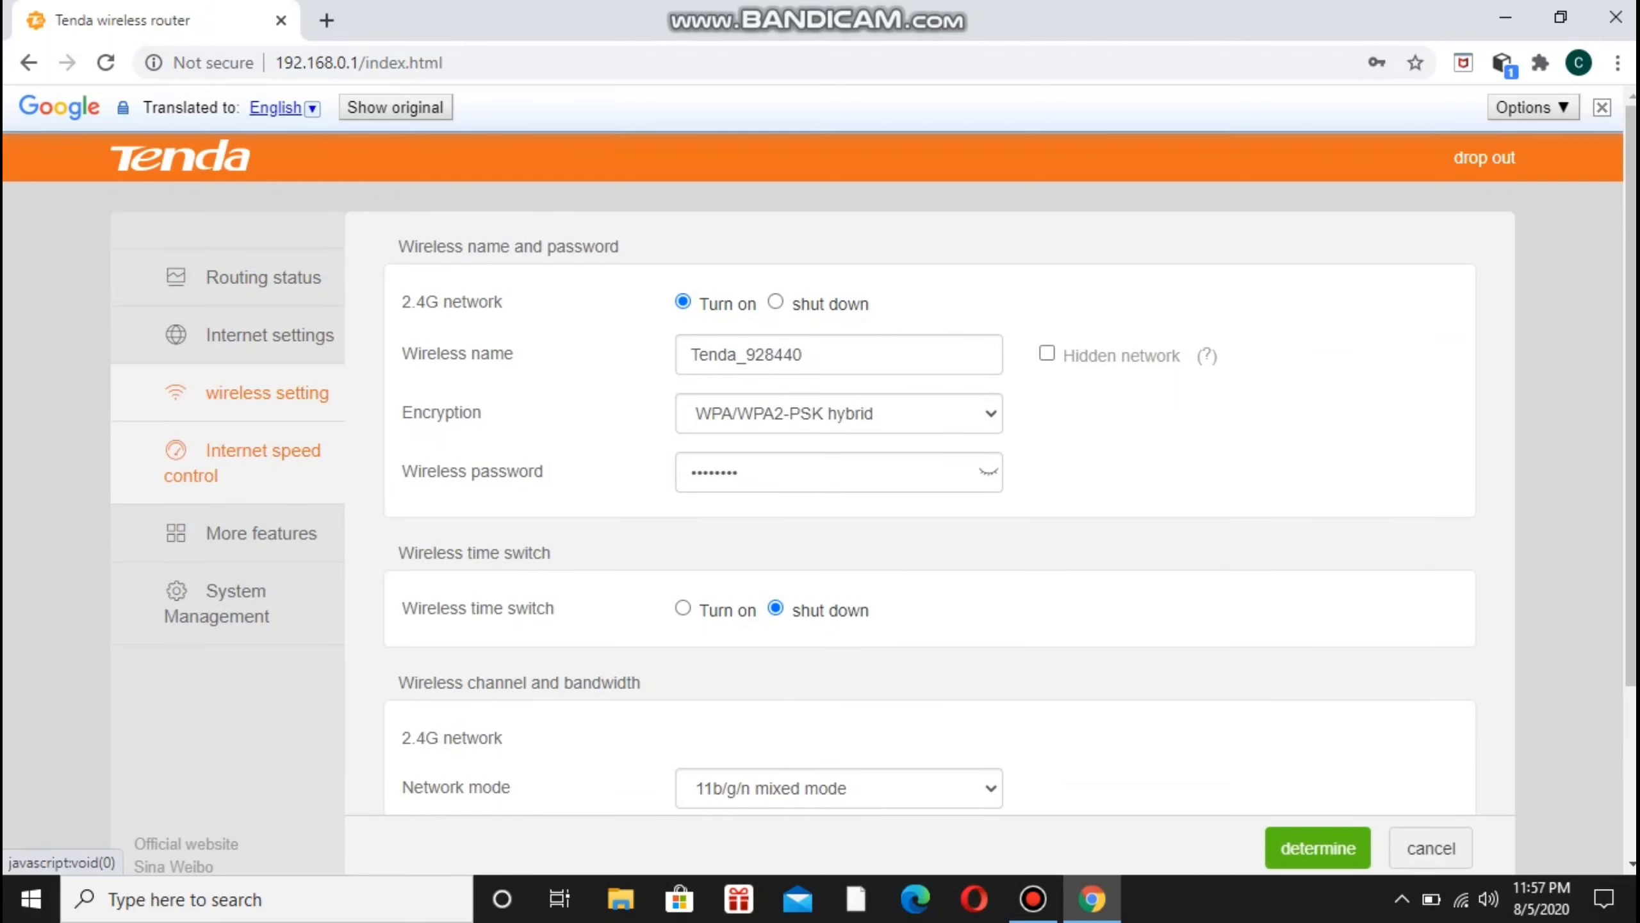
click(263, 451)
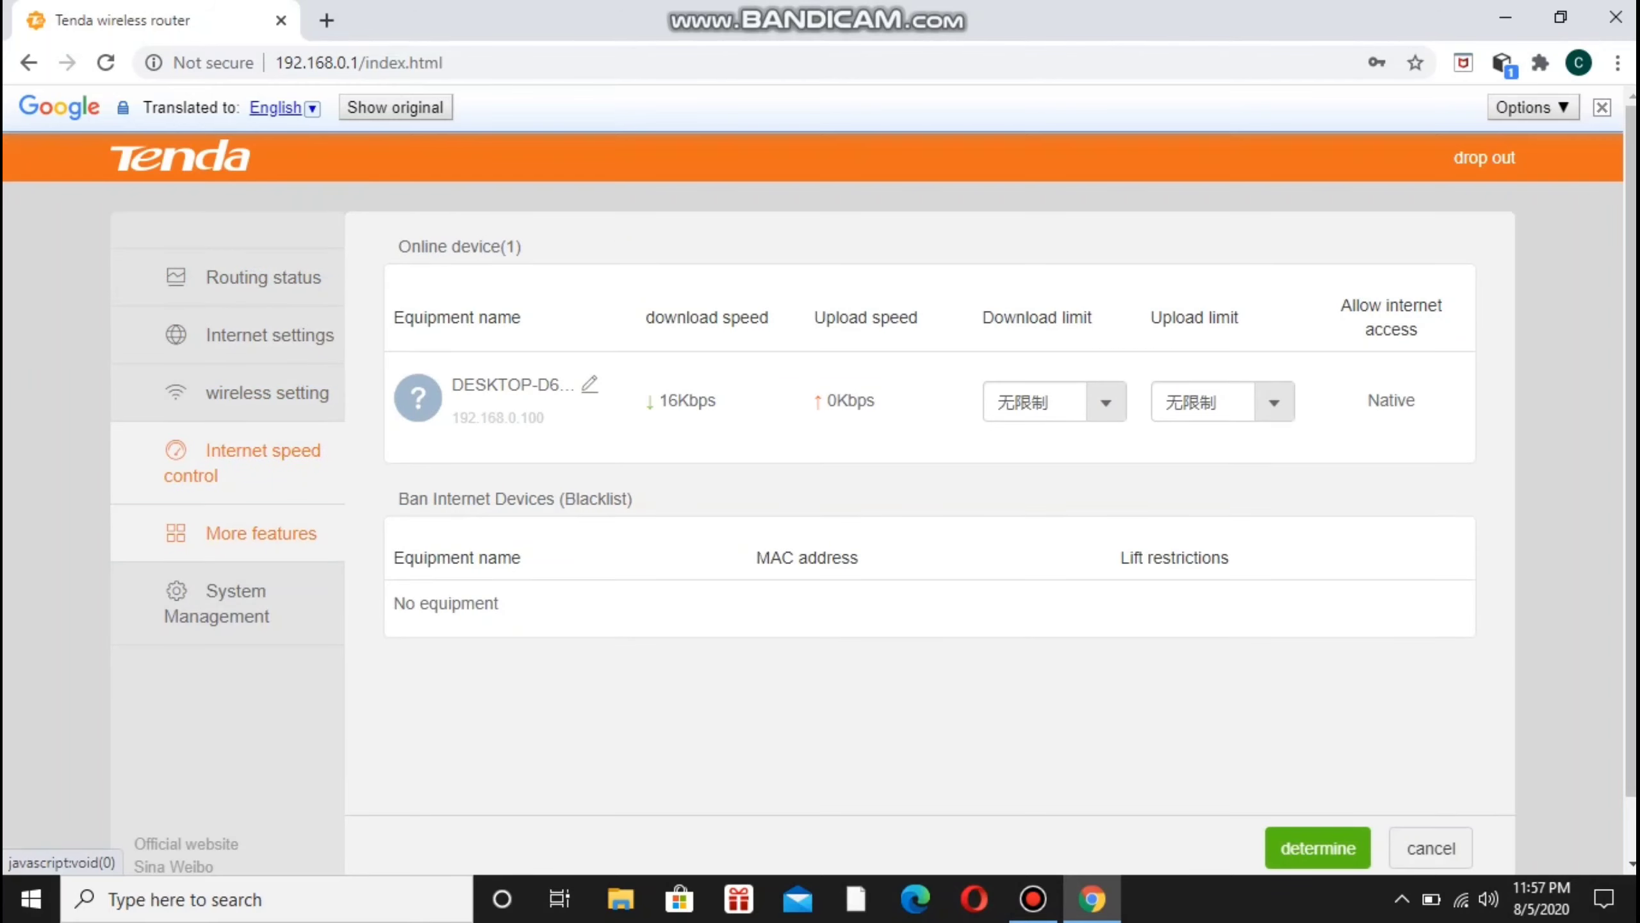
click(258, 334)
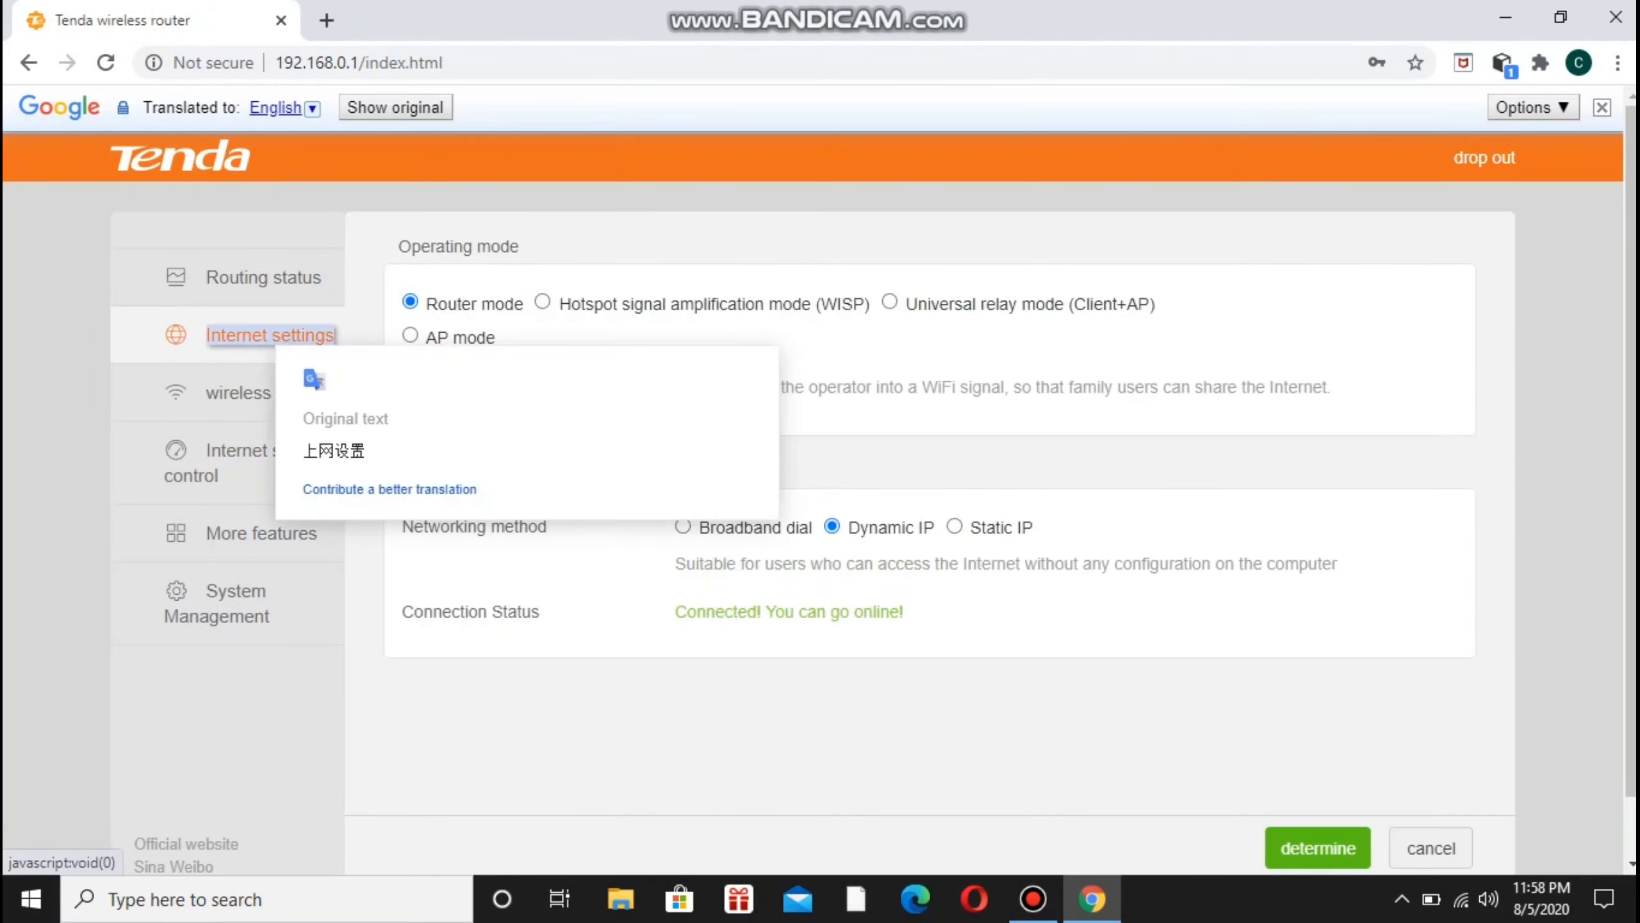